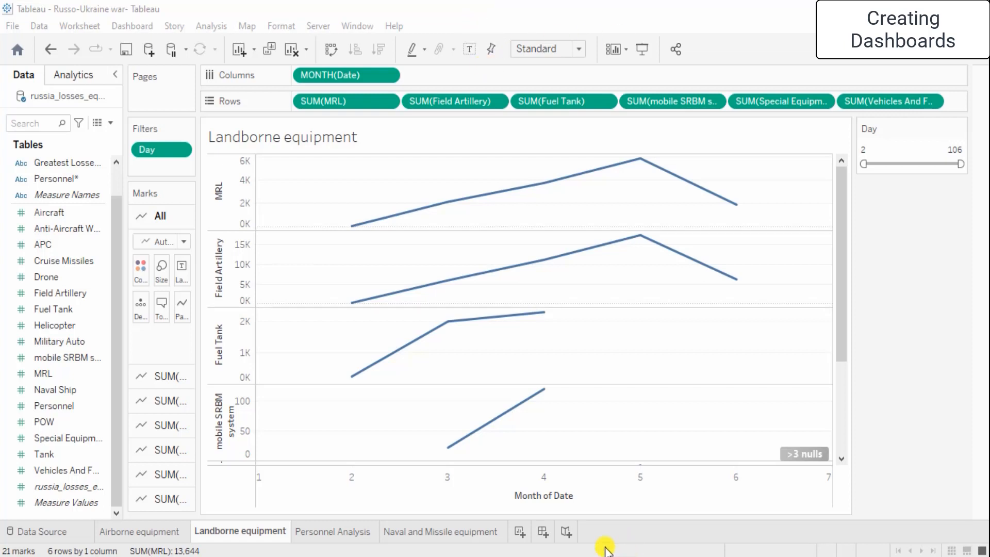
Step: Review the Airborne equipment, Landborne equipment, Personnel Analysis, and Naval and Missile equipment worksheets
click(124, 528)
click(237, 530)
click(335, 532)
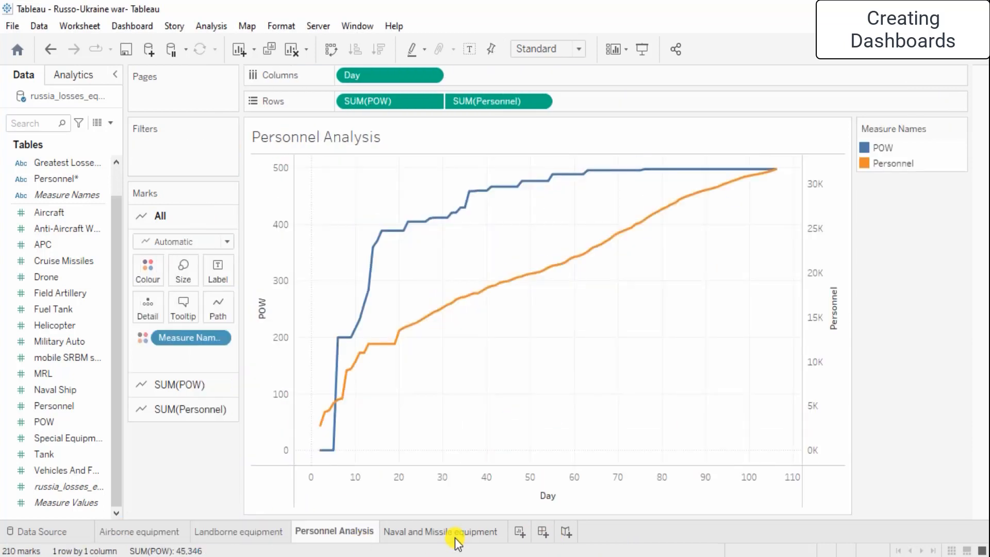
click(456, 534)
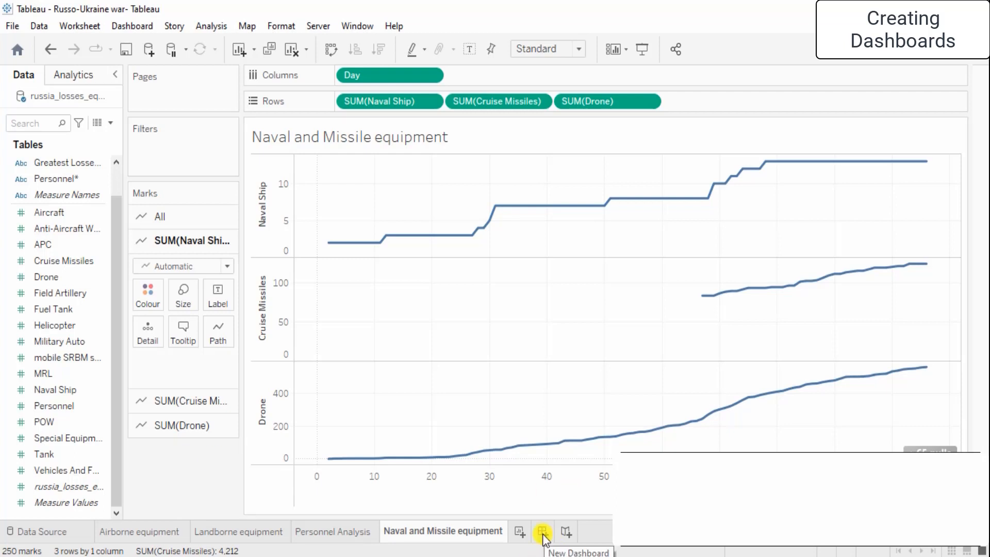
Step: Create a new dashboard and place the Airborne equipment sheet on it
click(133, 27)
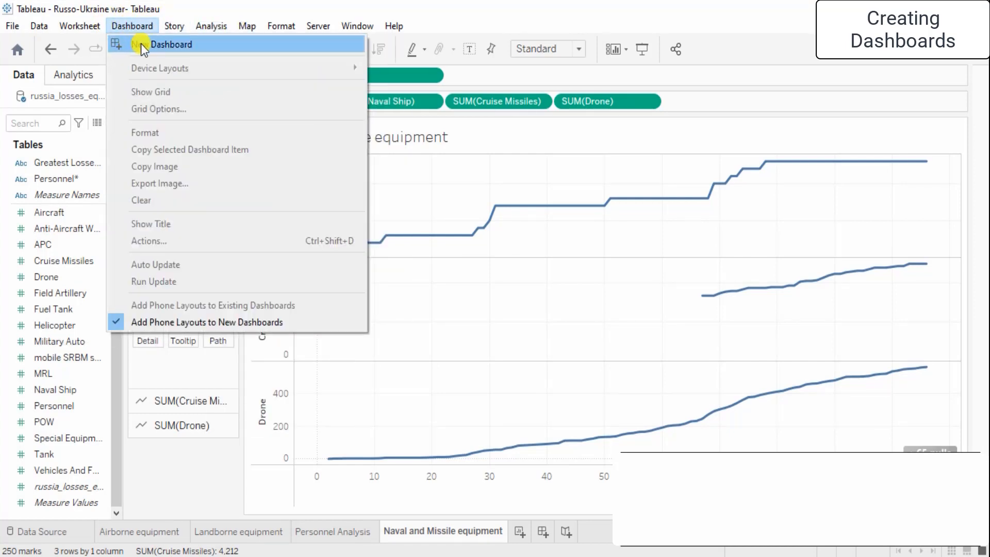
click(141, 44)
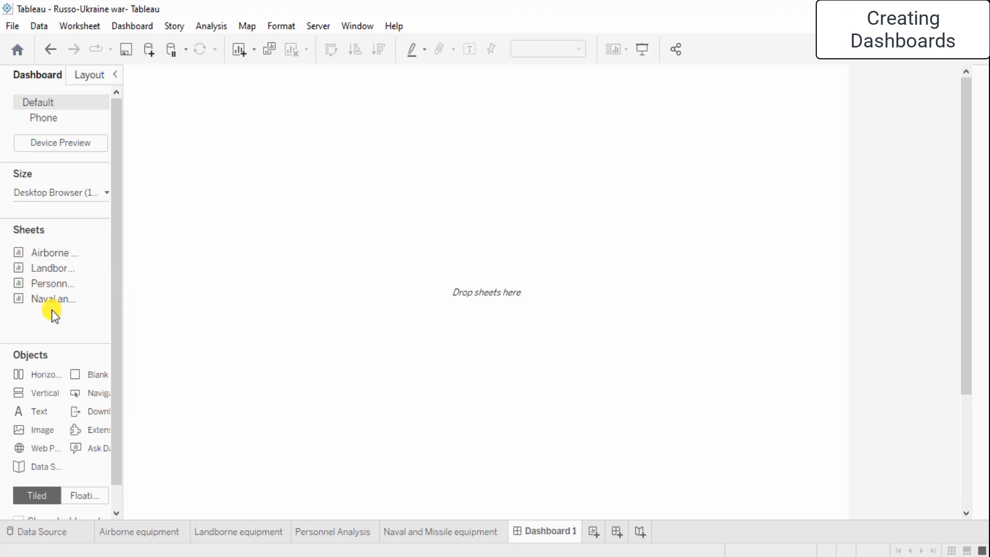
drag(42, 252, 345, 177)
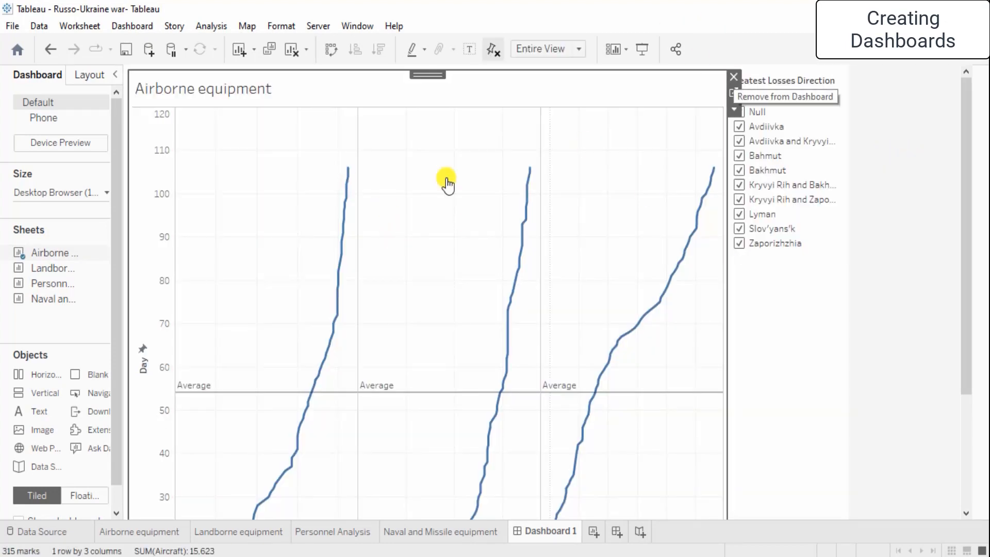
drag(424, 74, 427, 141)
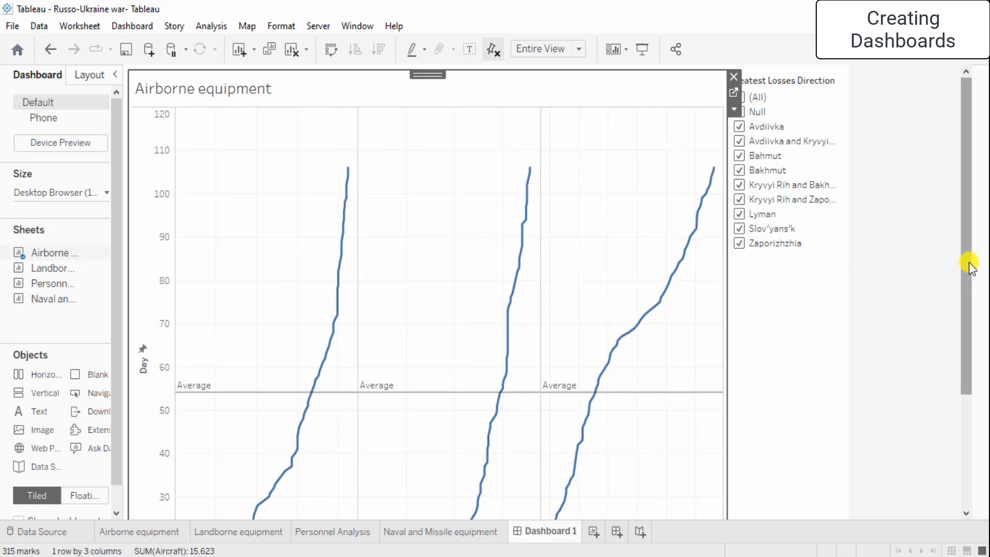
Step: Narrow the Airborne equipment chart to about 40% of the dashboard's width, giving the Greatest Losses Direction filter the rest
drag(969, 261, 982, 490)
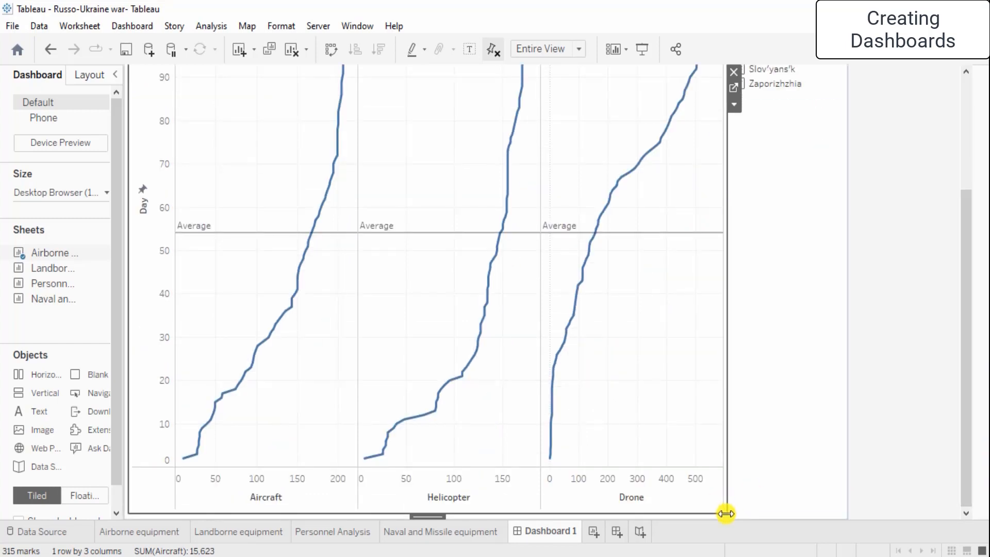
drag(726, 514, 419, 281)
scroll(469, 287, up, 5)
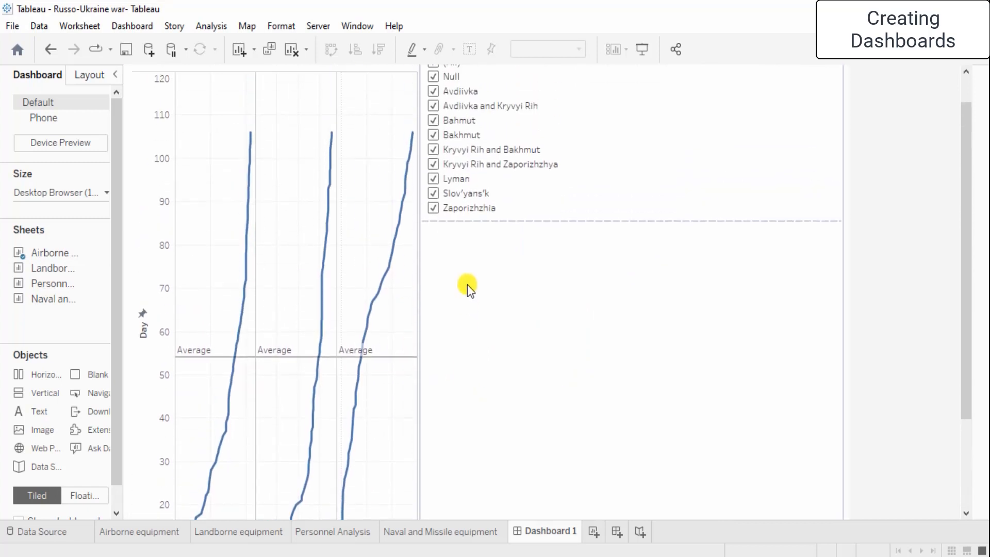
click(602, 387)
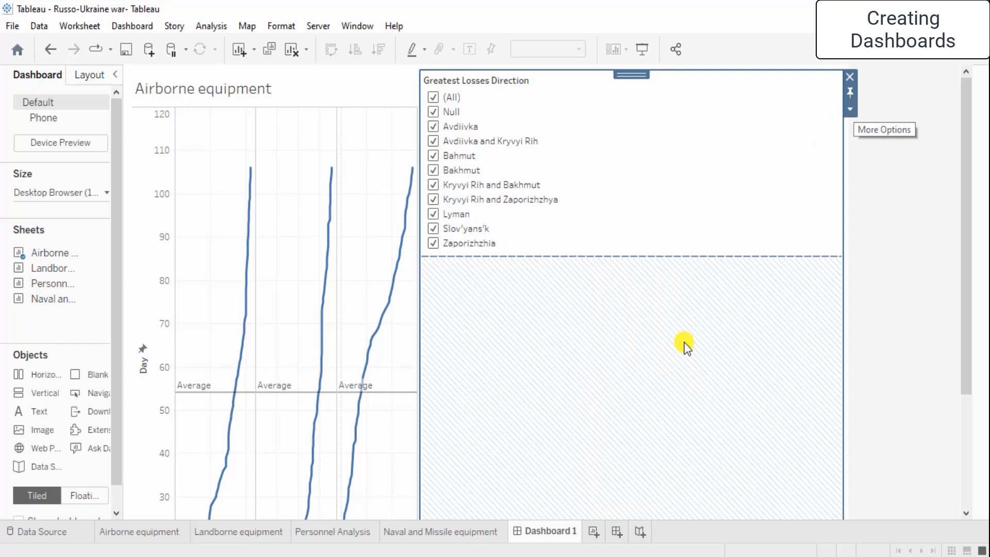
scroll(616, 384, down, 2)
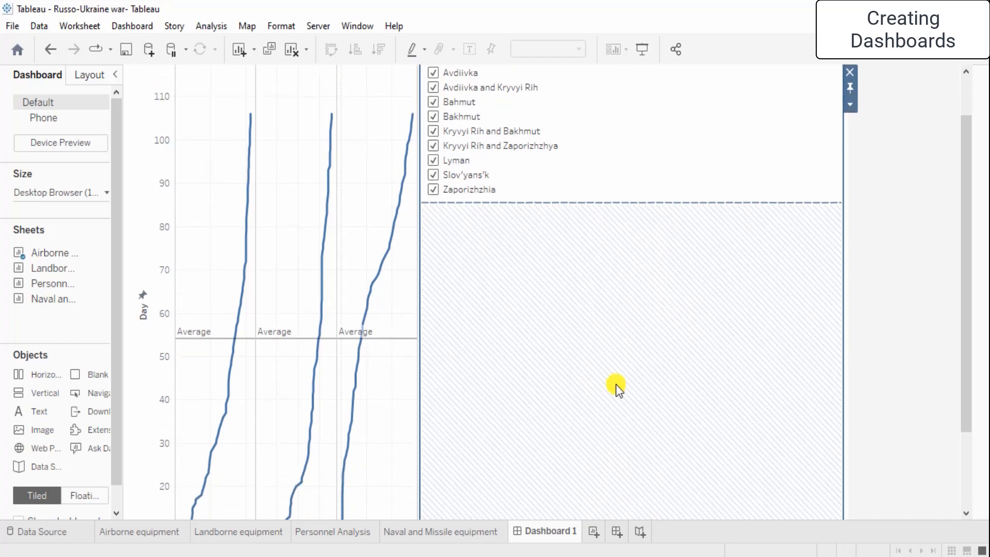
scroll(232, 287, up, 2)
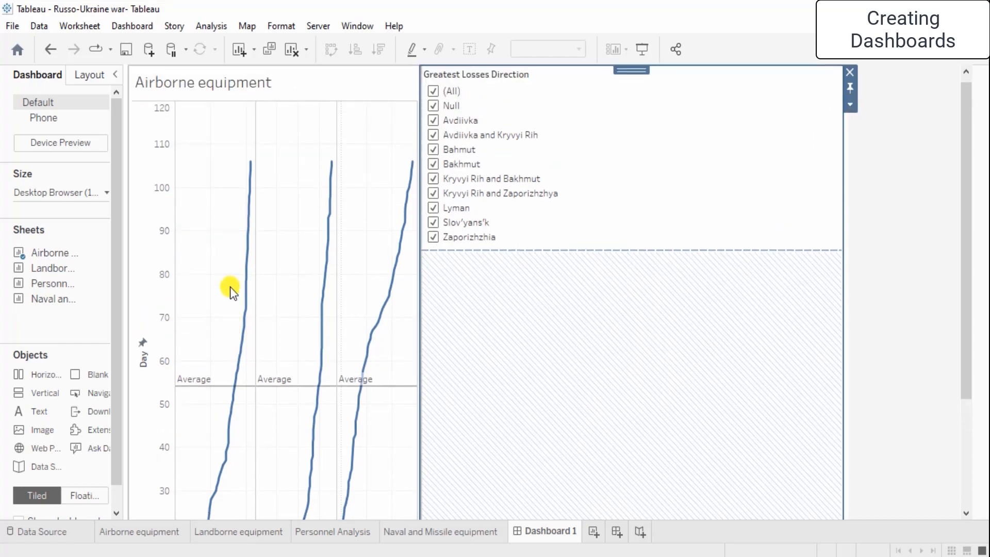
Step: Add the Personnel Analysis sheet to the dashboard, directly below the Greatest Losses Direction filter
mouse_move(238, 287)
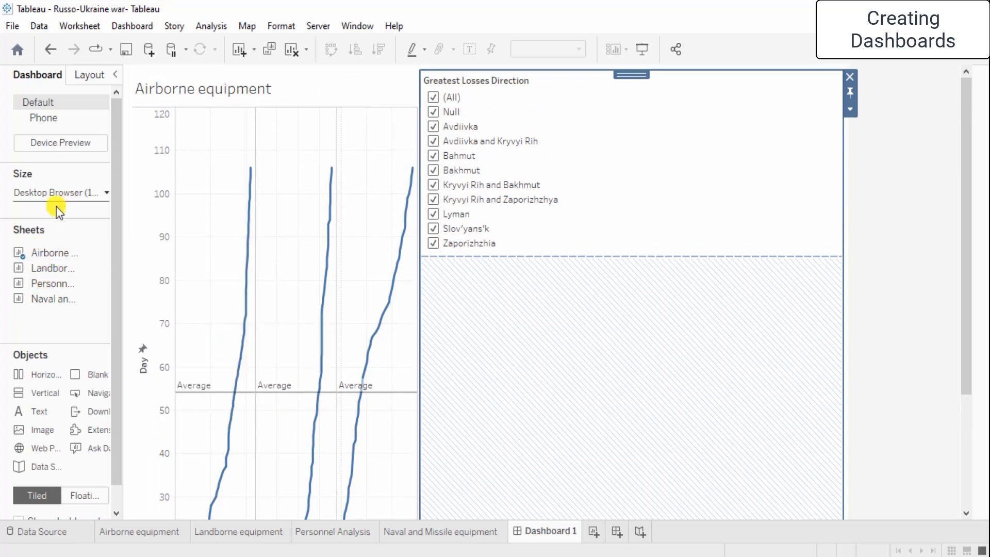
mouse_move(39, 287)
drag(40, 286, 497, 330)
drag(437, 358, 438, 358)
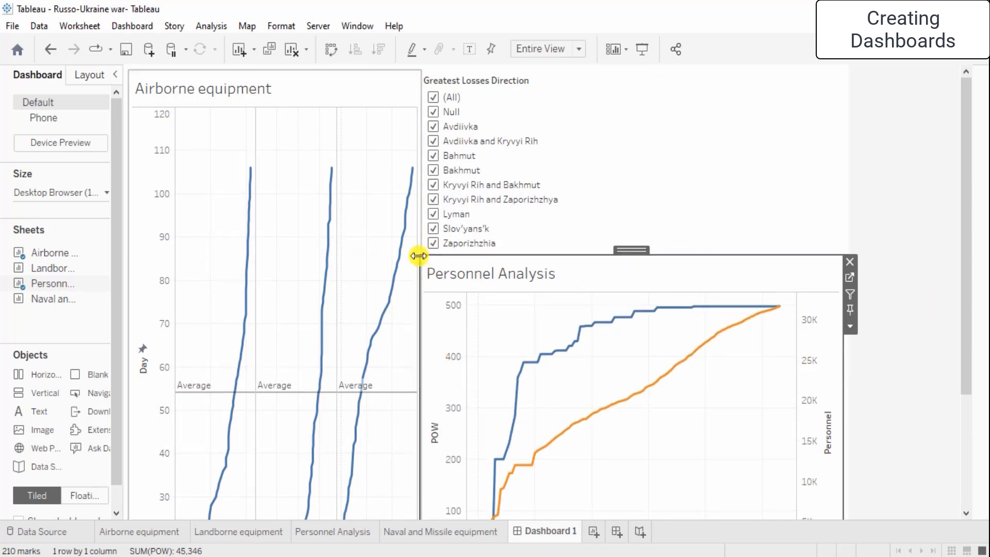
click(899, 311)
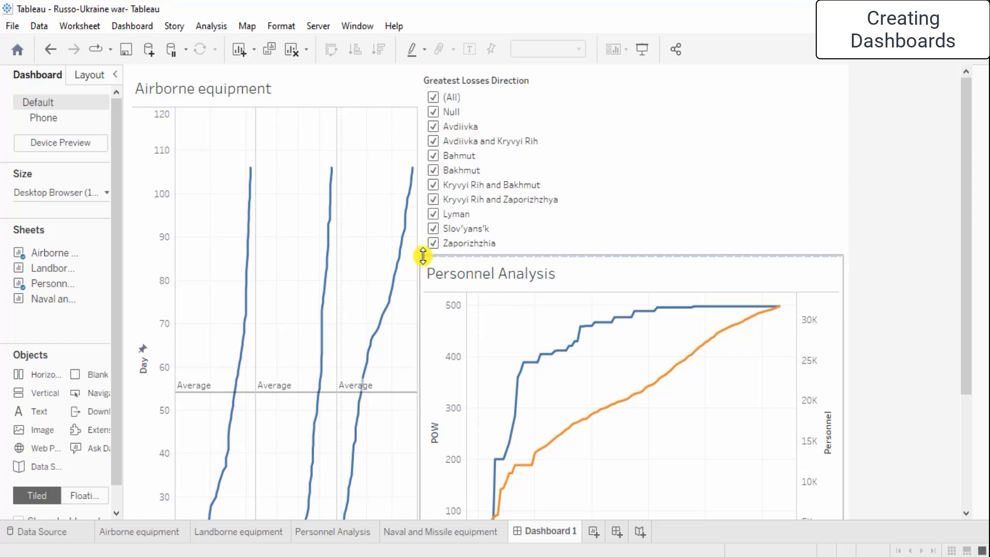
Step: Lower the boundary between the Greatest Losses Direction filter and the Personnel Analysis chart to make the filter area taller
drag(423, 256, 451, 415)
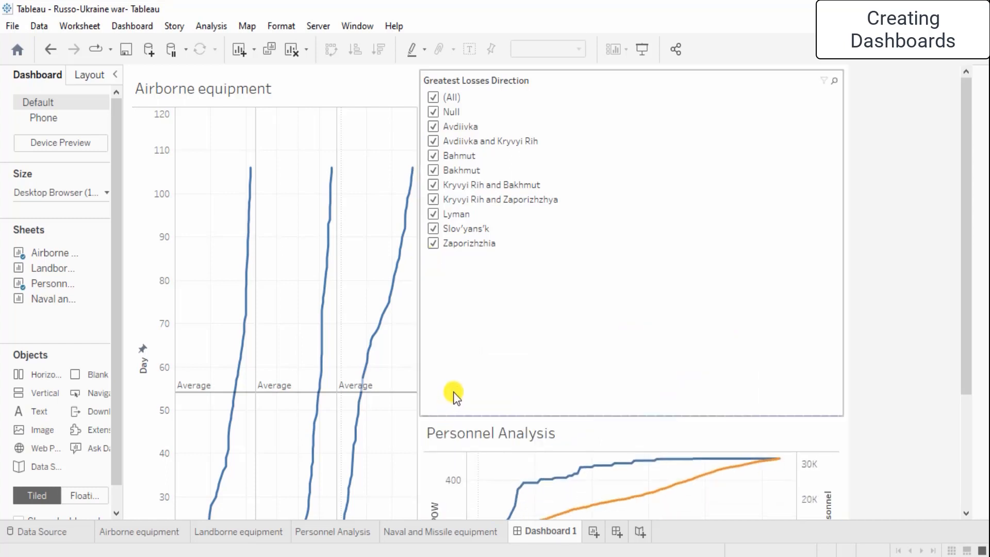
scroll(454, 392, down, 5)
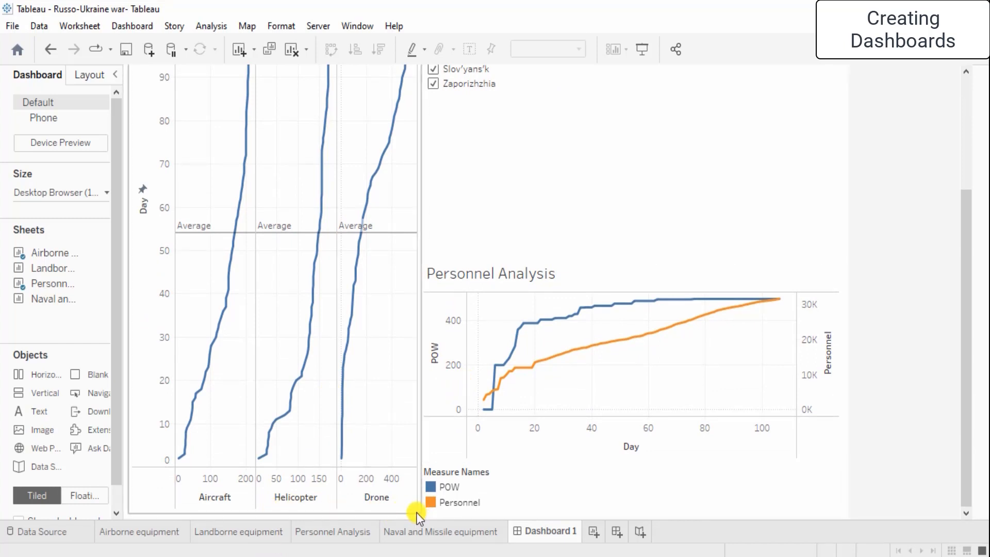
scroll(339, 271, up, 5)
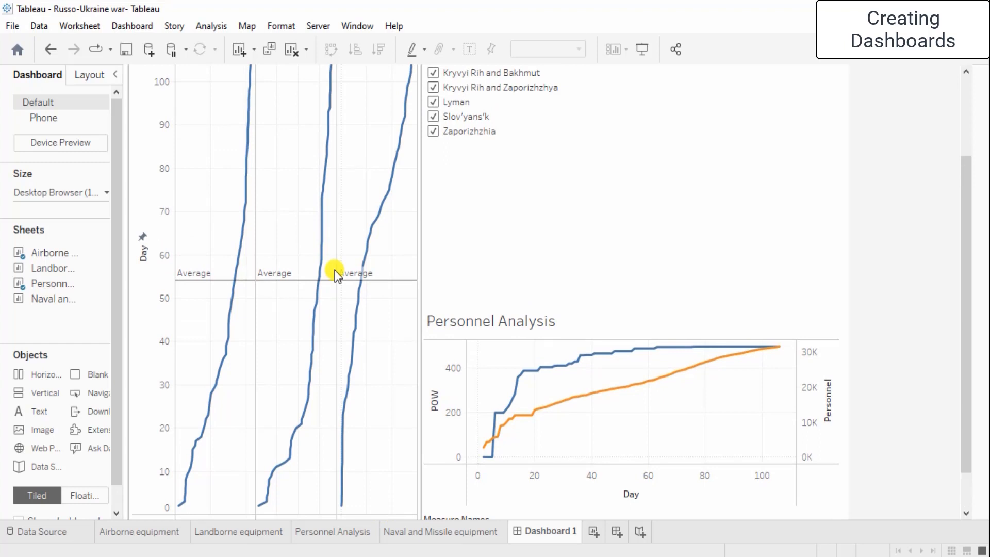
scroll(333, 273, up, 3)
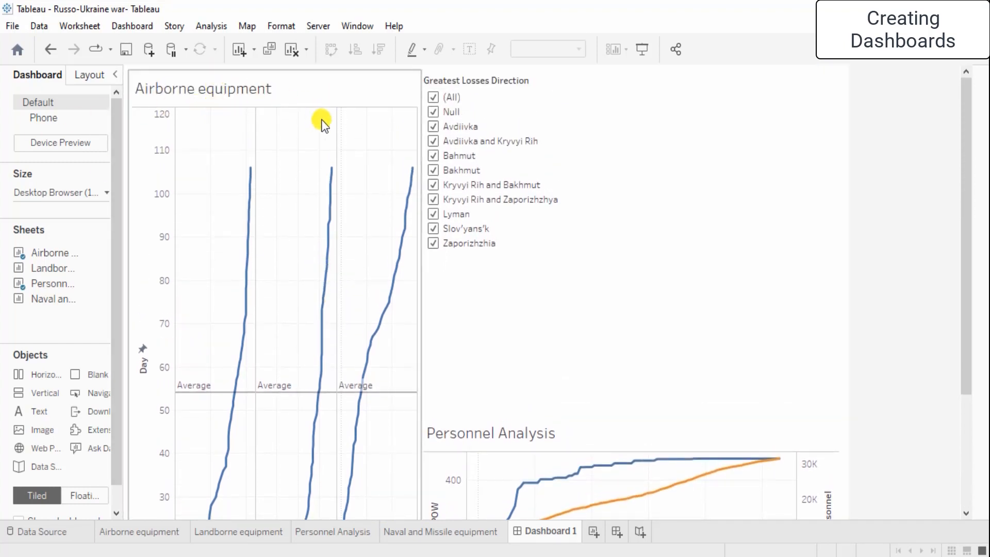
Step: Narrow the Airborne equipment chart further, to about a third of the dashboard's width
click(159, 147)
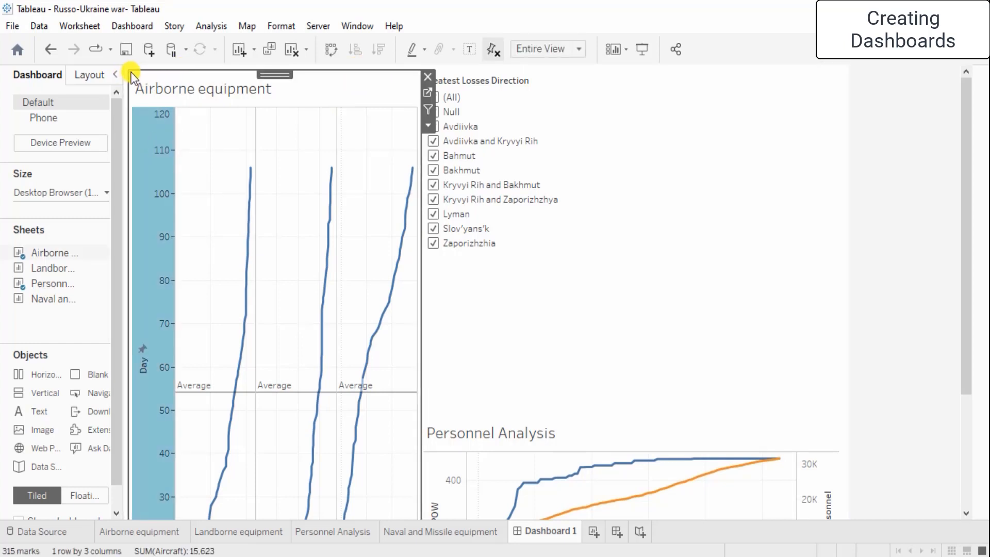
mouse_move(126, 82)
mouse_down()
mouse_move(159, 86)
mouse_move(124, 82)
mouse_up()
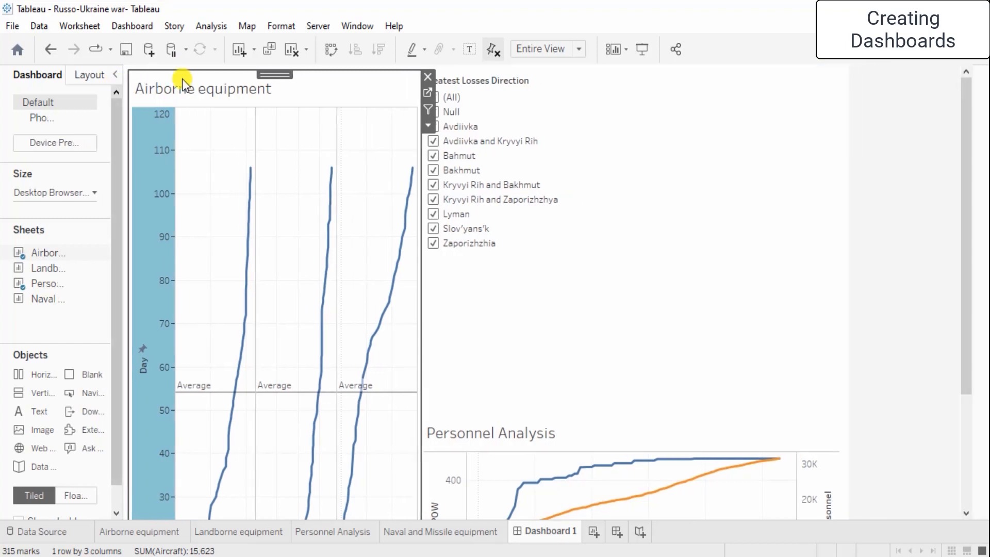
click(215, 69)
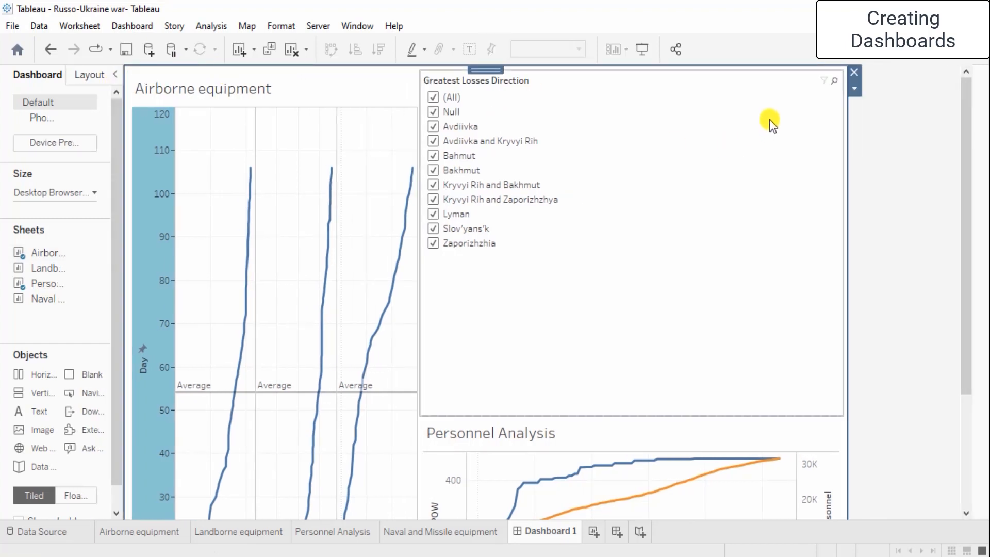
click(334, 78)
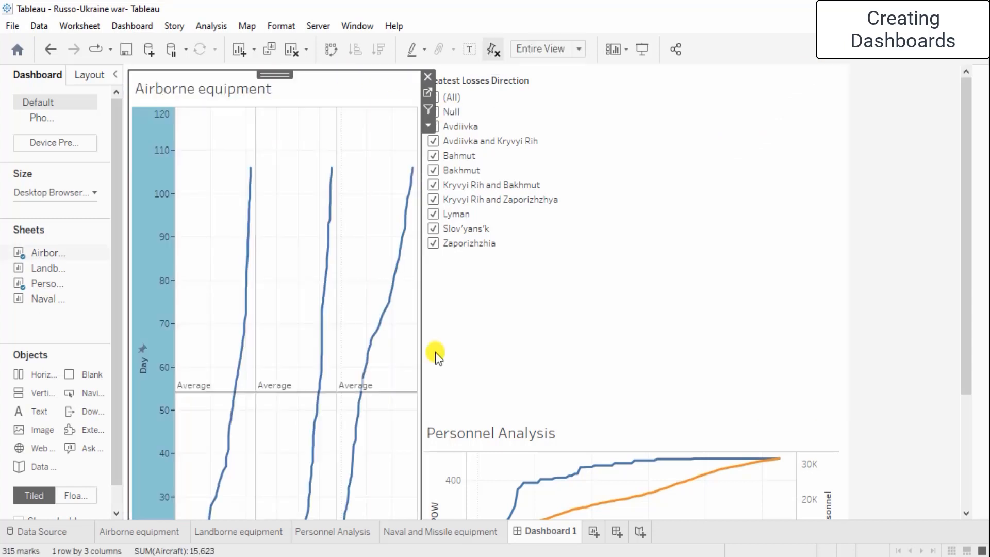
drag(420, 347, 351, 335)
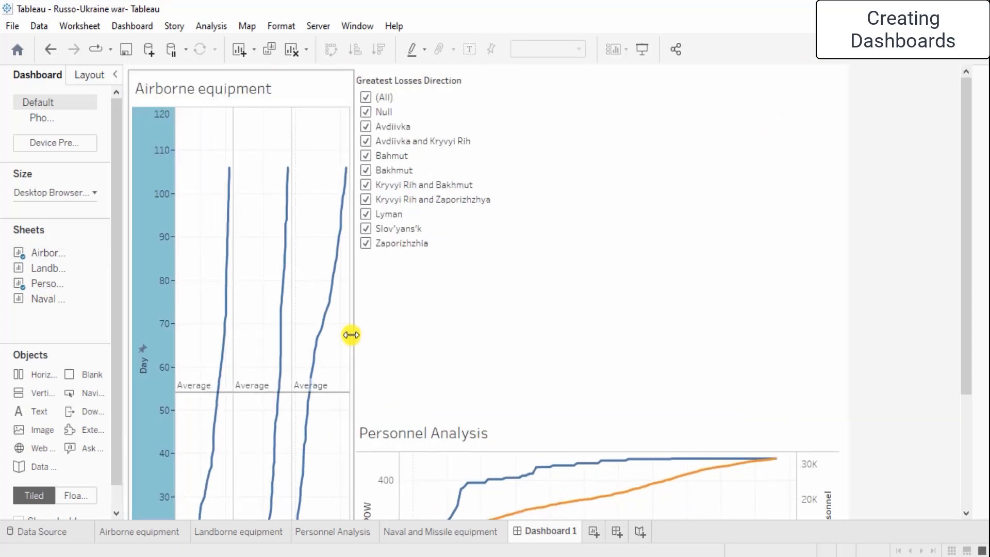
scroll(351, 336, down, 3)
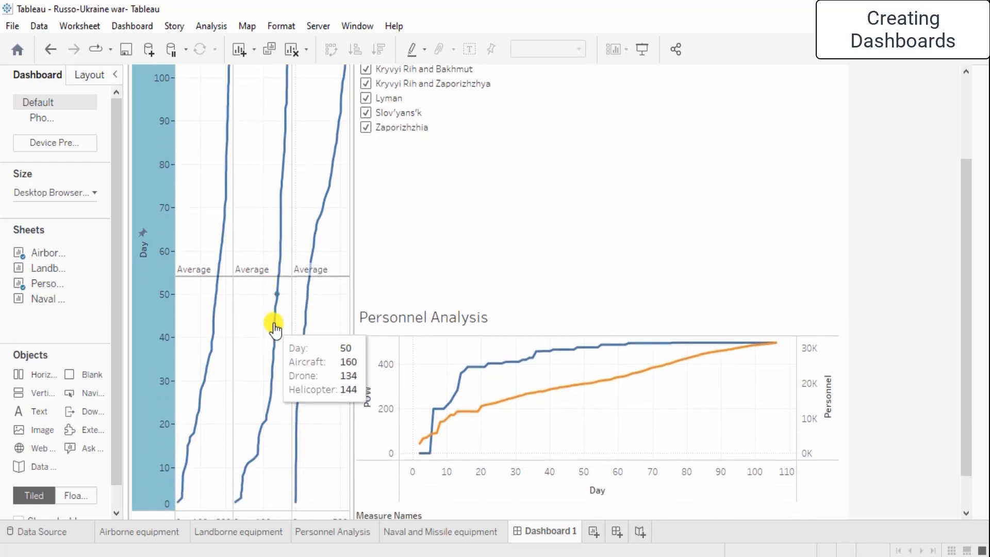
scroll(273, 328, down, 1)
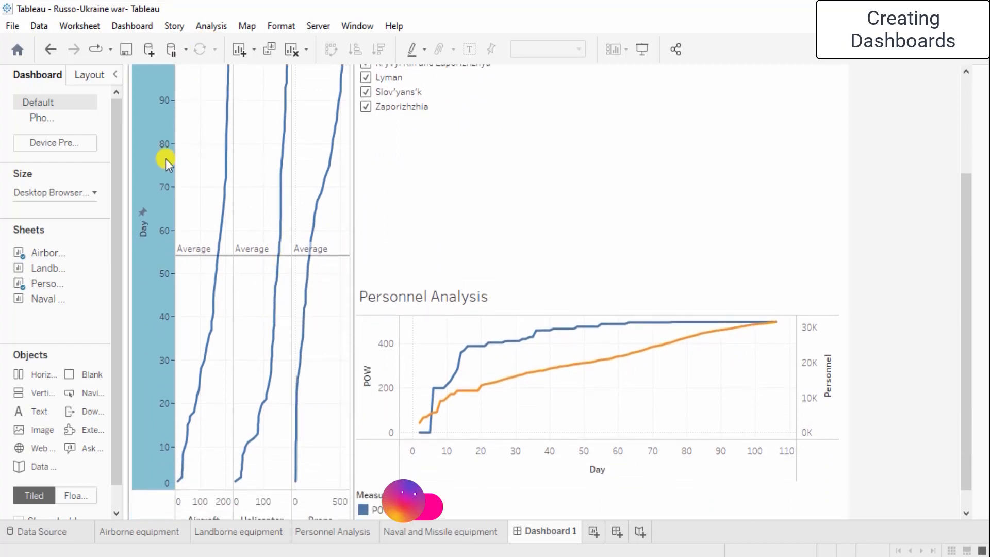
Step: View the Airborne equipment source worksheet from its dashboard chart and return to Dashboard 1
click(206, 123)
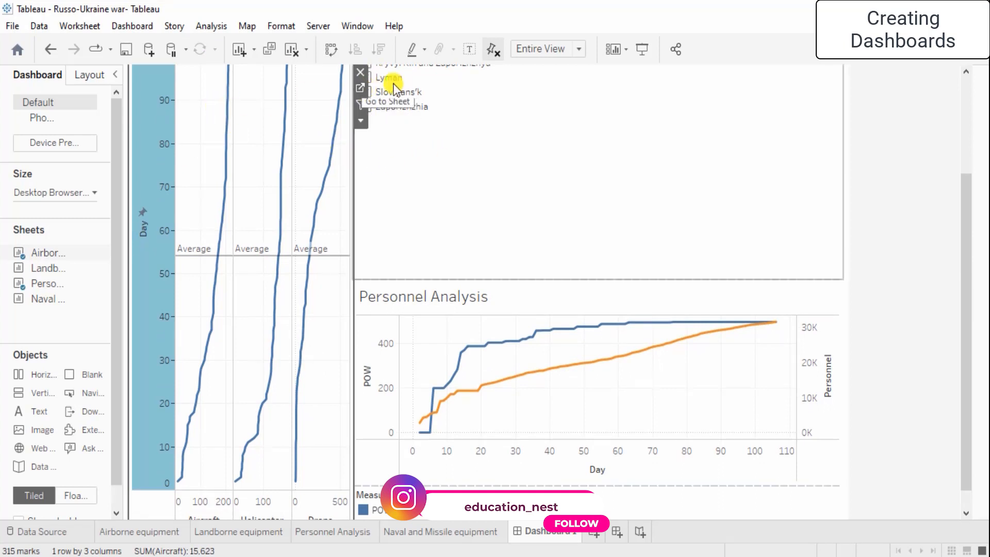
click(361, 91)
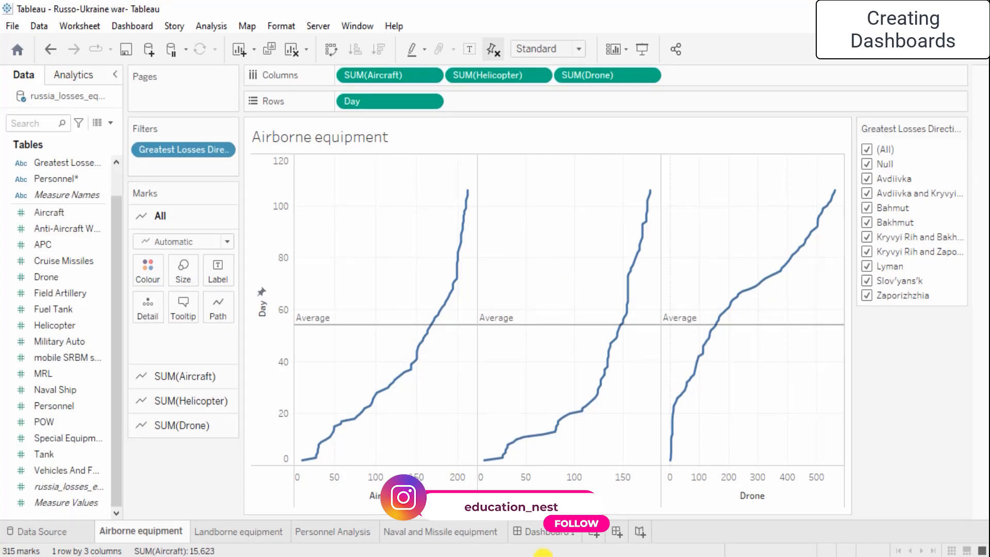
click(546, 532)
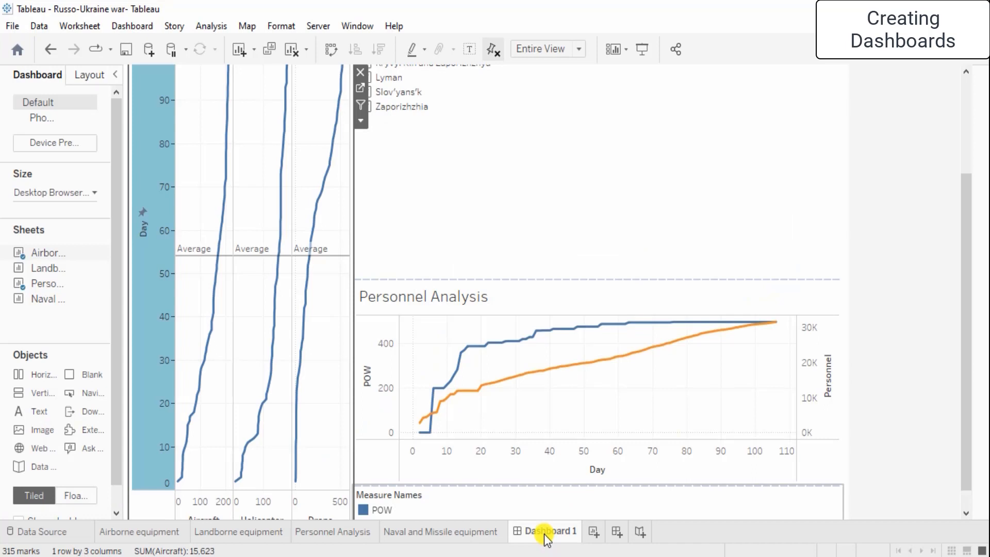
Step: Widen the Airborne equipment chart to about half of the dashboard's width
drag(354, 148, 500, 157)
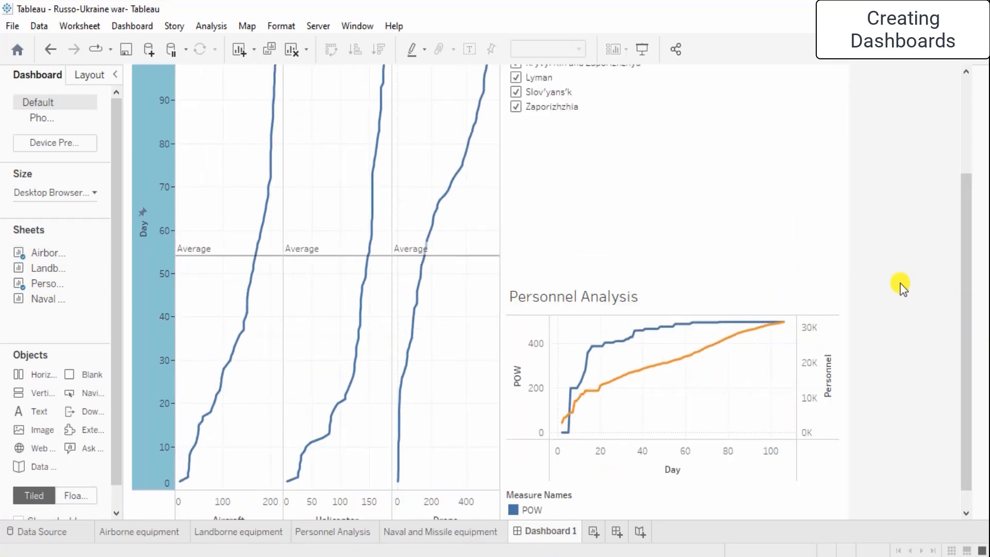
scroll(899, 286, down, 2)
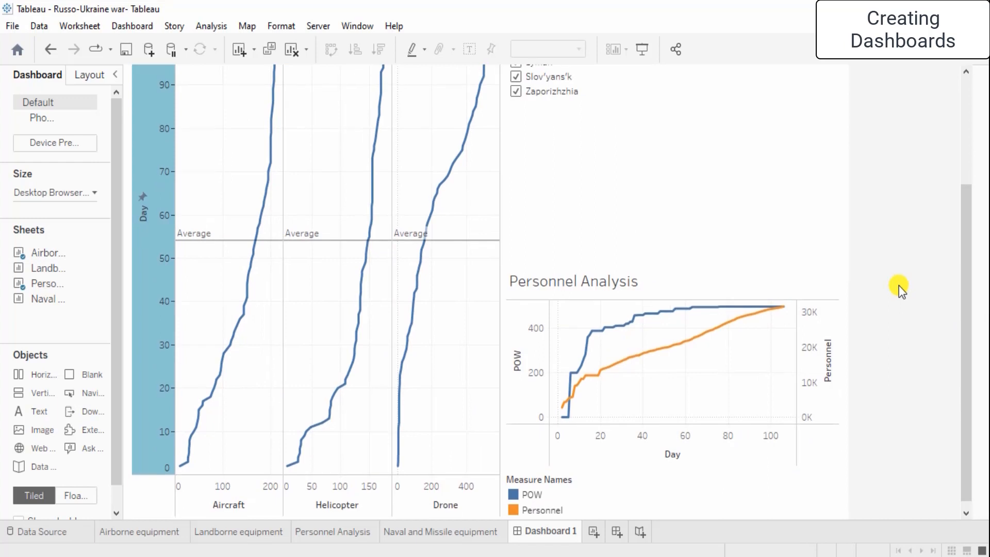
Step: View the Measure Names legend's sorting options on the Personnel Analysis worksheet and return to Dashboard 1
click(658, 279)
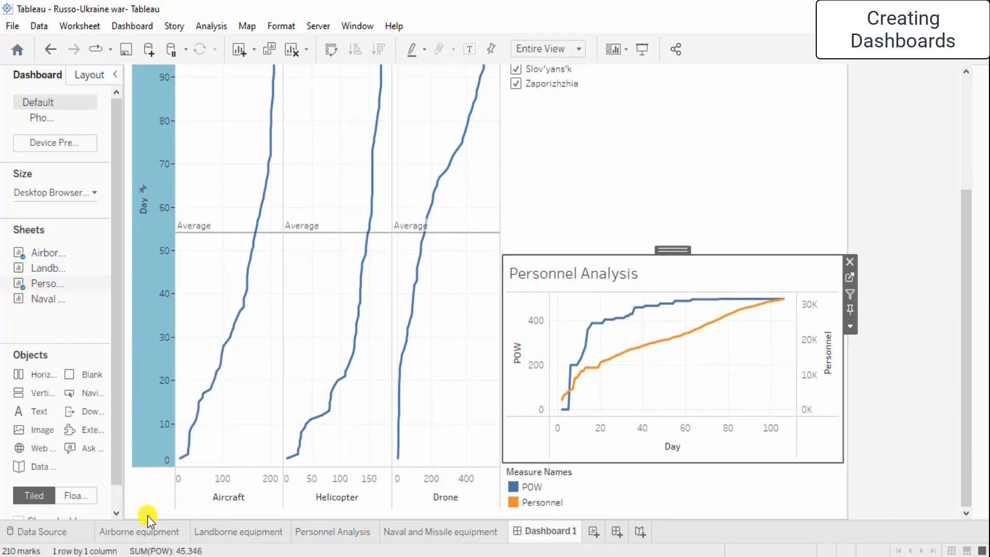
click(356, 536)
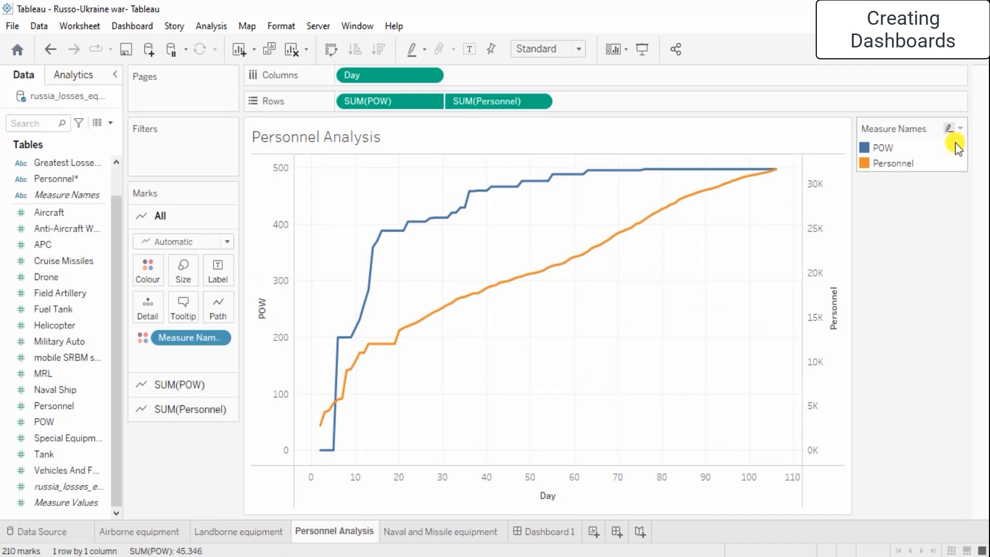
click(960, 129)
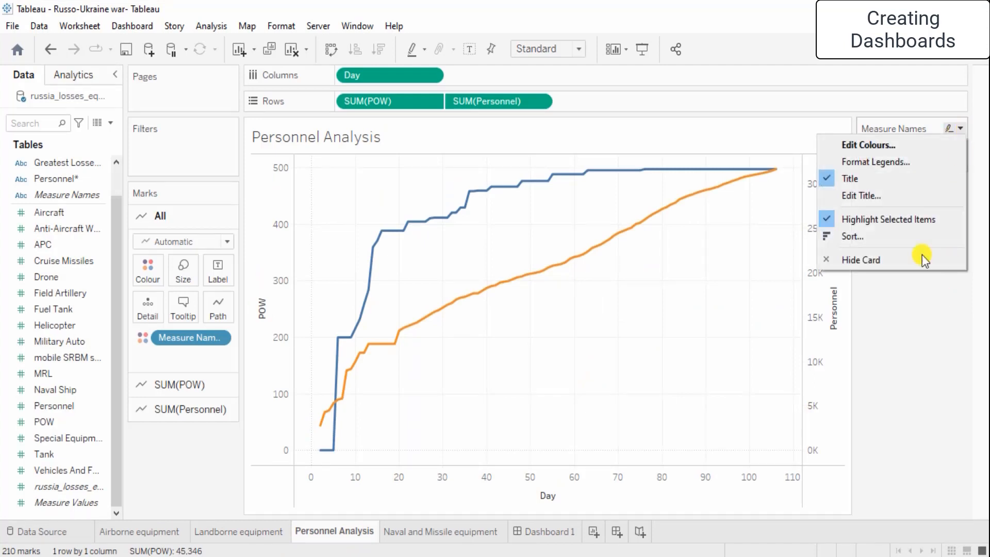
click(904, 240)
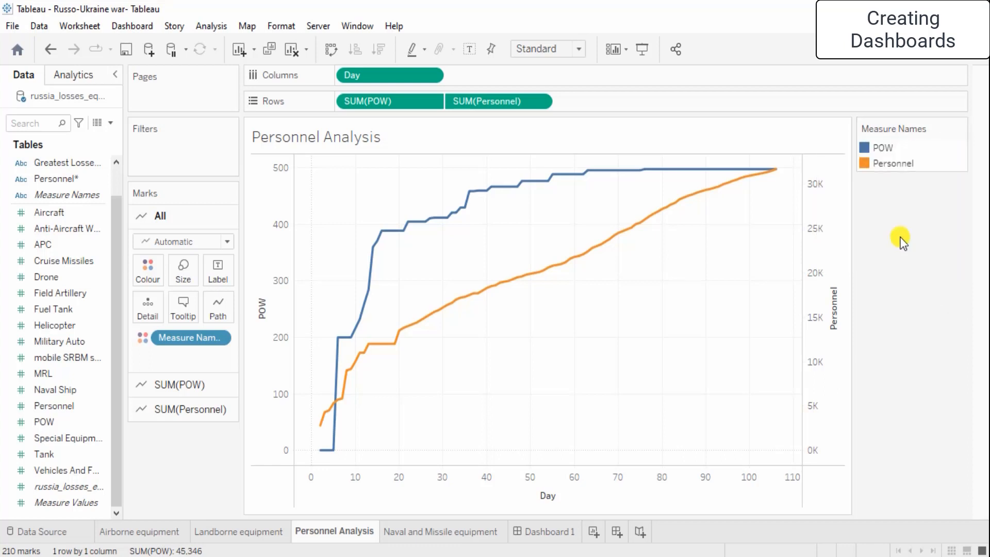
click(497, 237)
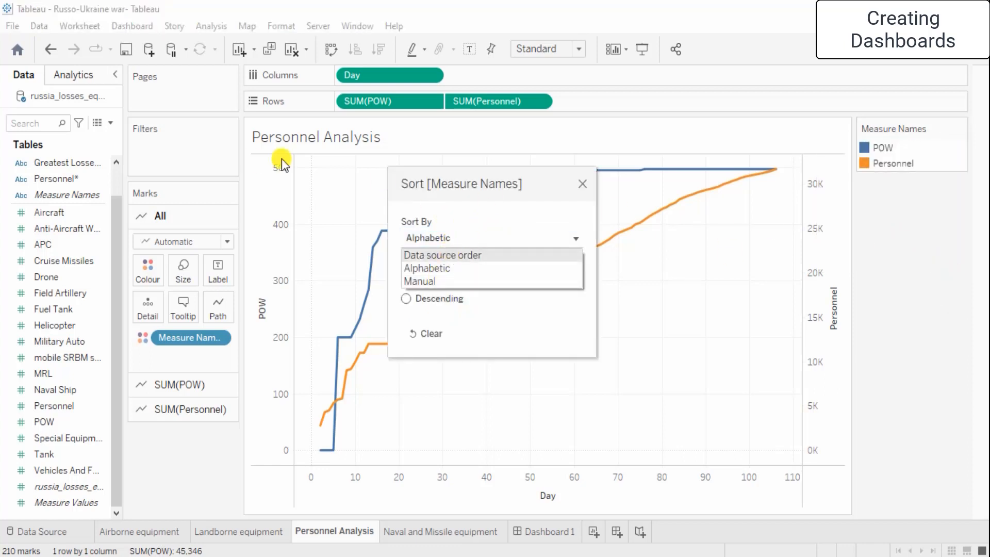
click(581, 184)
click(581, 184)
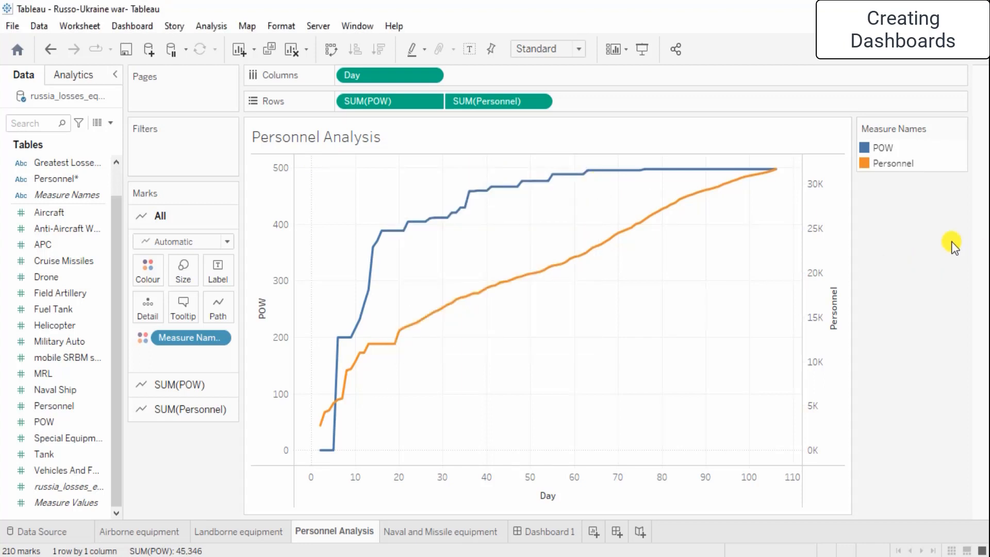
click(547, 533)
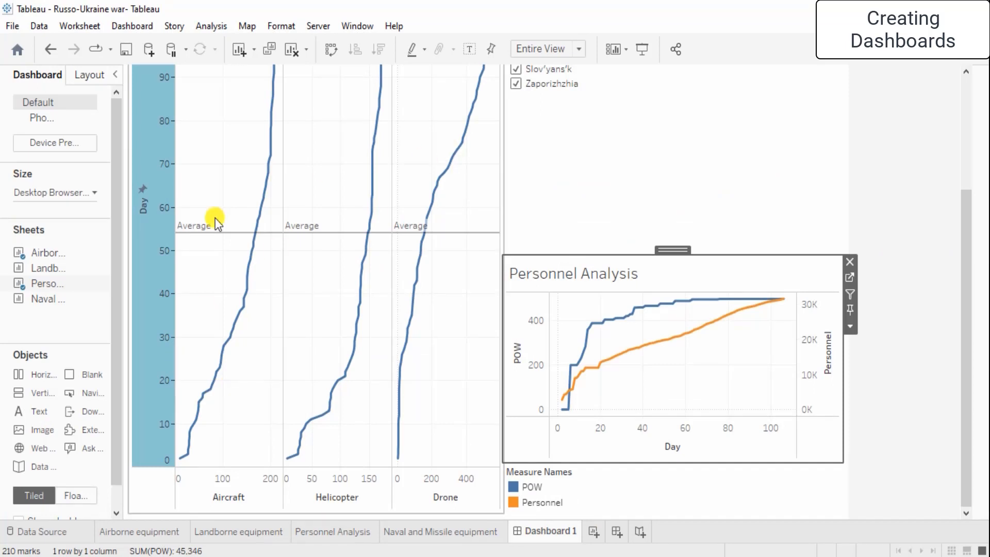
Step: Rename Dashboard 1 as "Equipment and personnel analysis"
scroll(347, 237, up, 3)
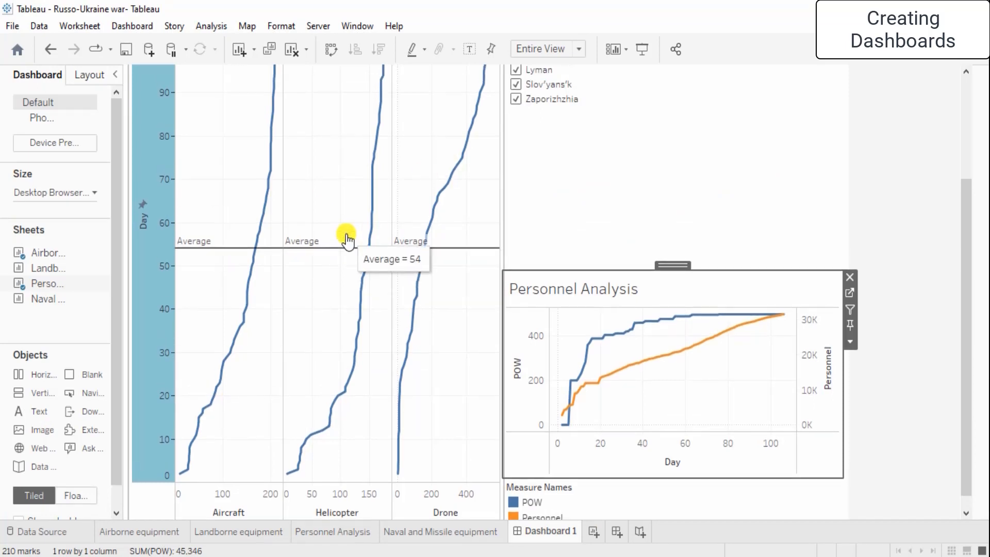
scroll(347, 239, up, 2)
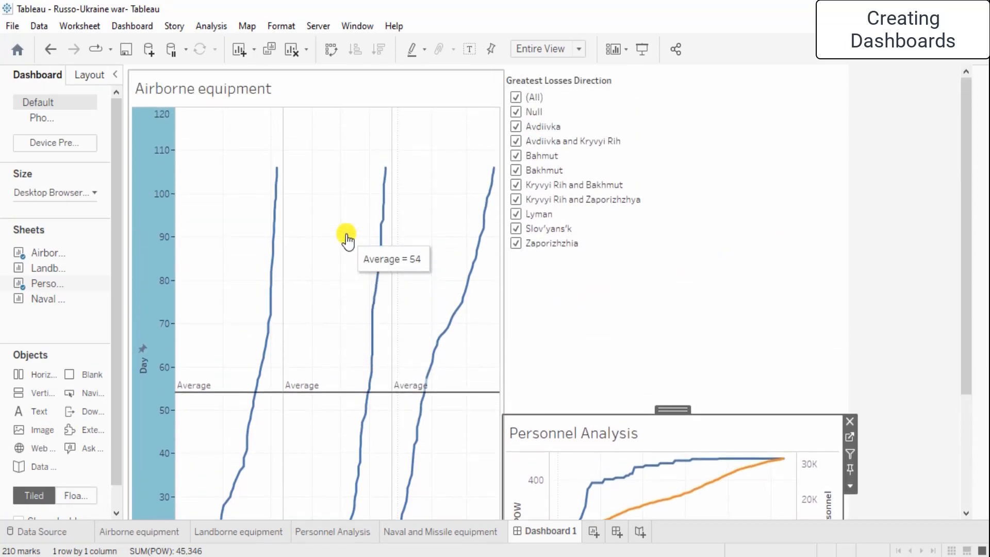
scroll(348, 240, down, 4)
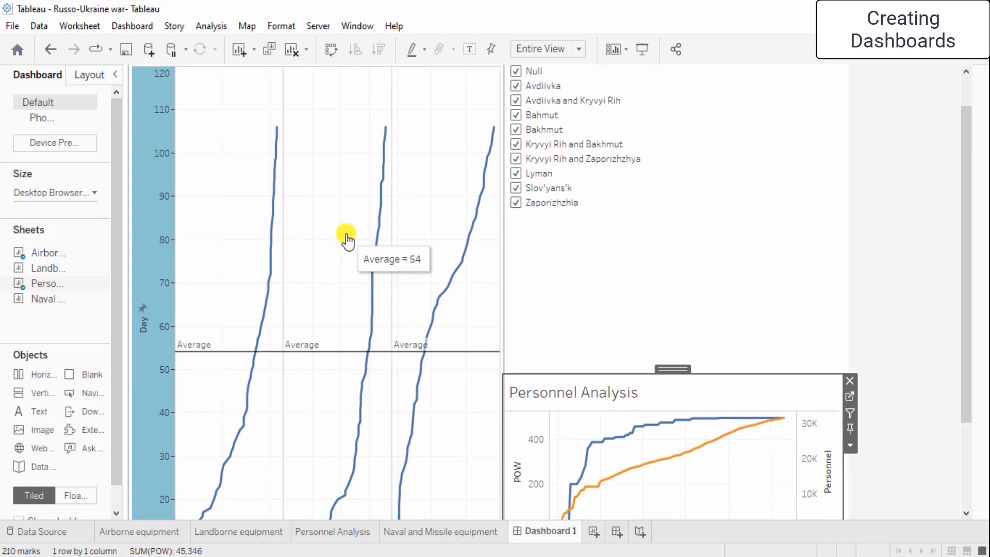
right_click(519, 528)
click(557, 339)
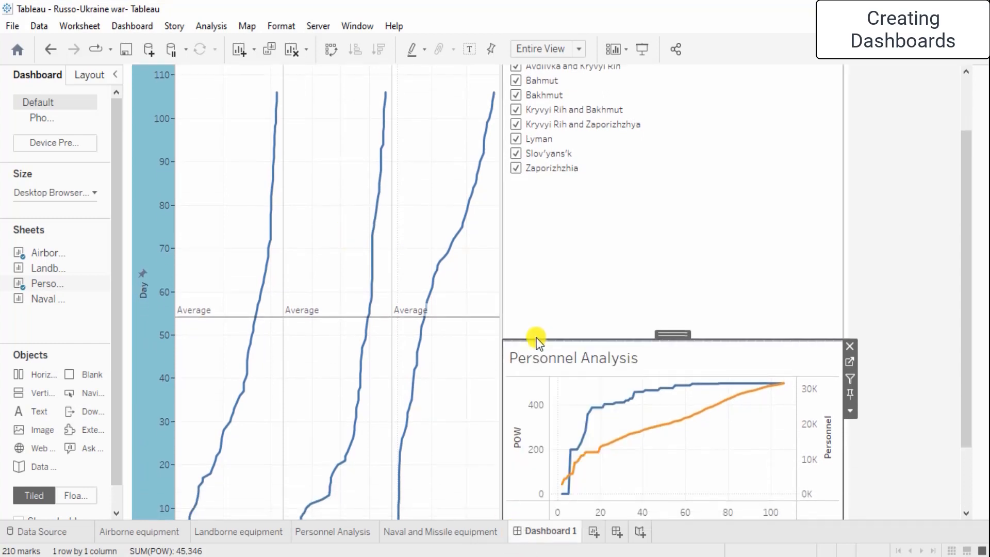
text(Equip)
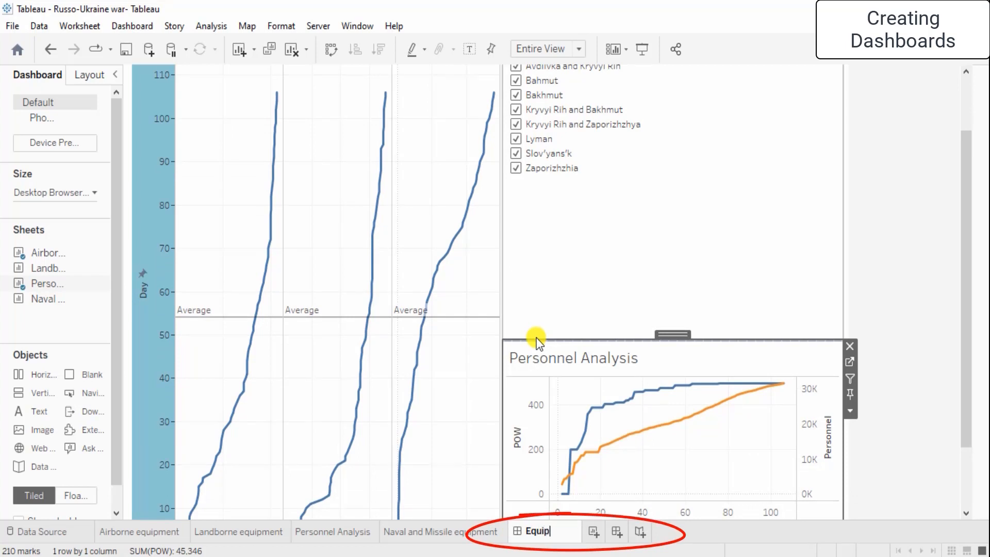
text(ment and per)
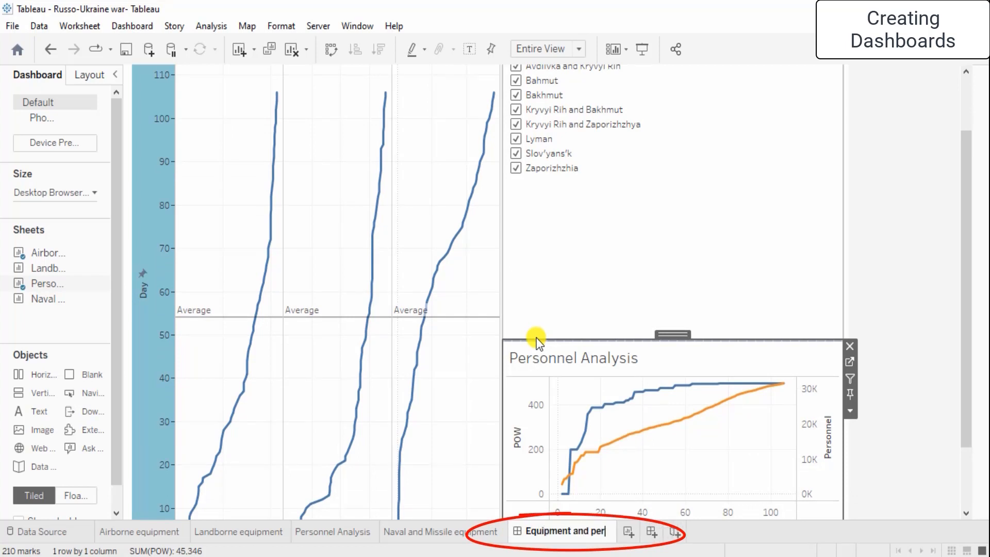
text(sonnel analysis)
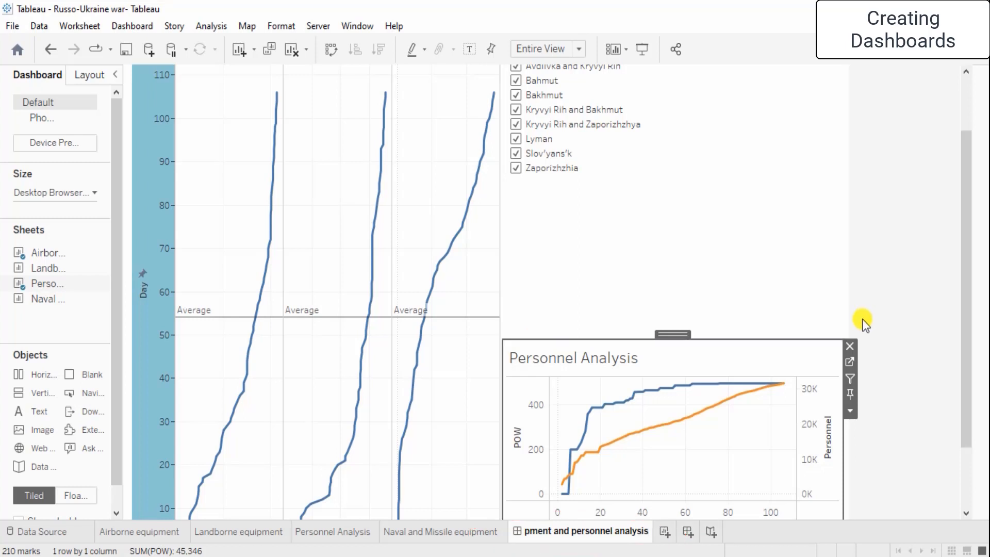
Step: View the configuration options available for the Greatest Losses Direction filter on the dashboard
click(728, 285)
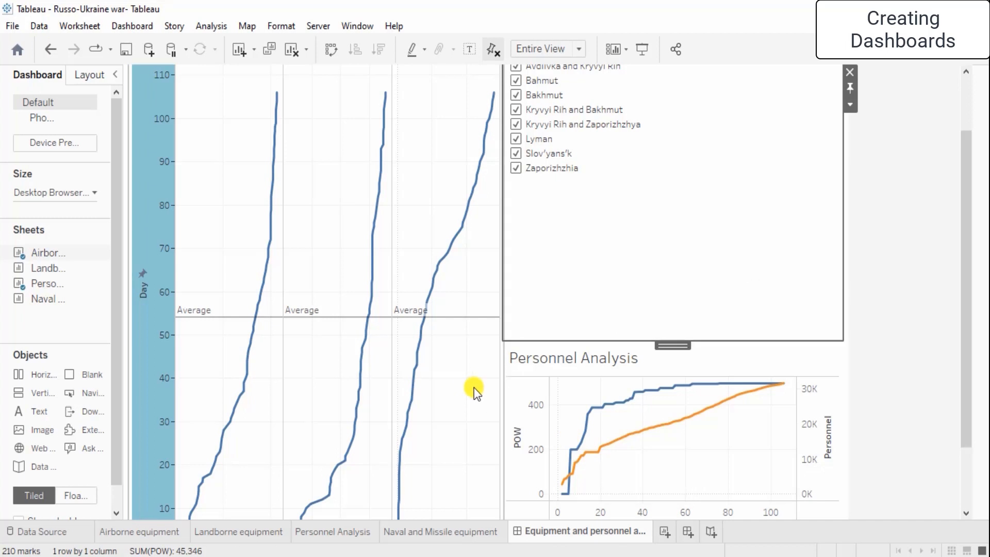
click(851, 103)
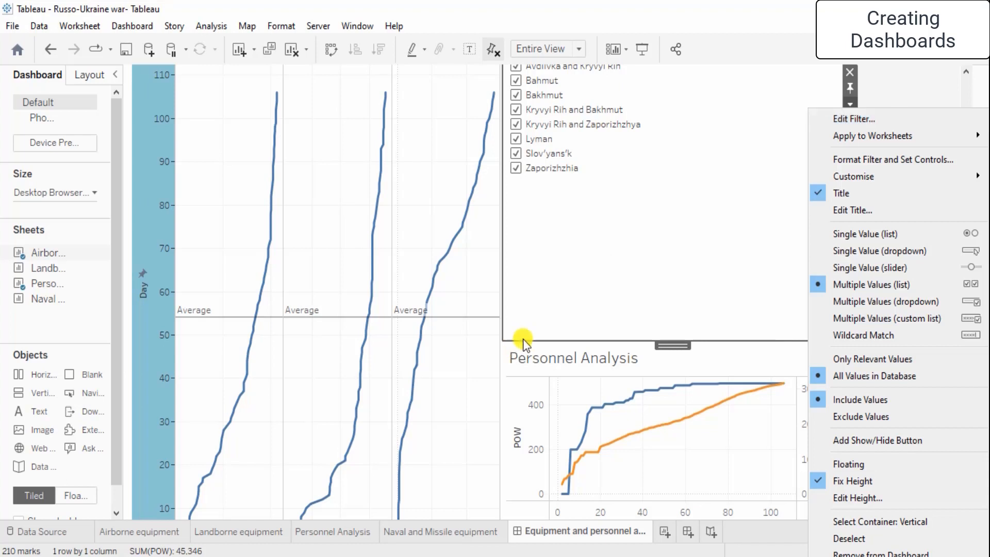
click(562, 230)
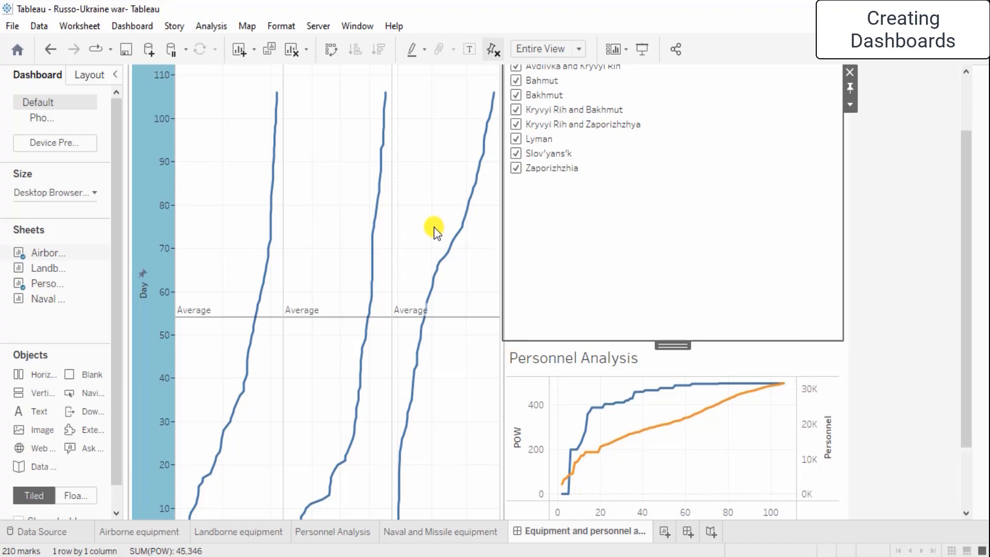
Step: Set the Airborne equipment chart's fit to Standard on the dashboard
click(403, 223)
scroll(404, 223, up, 3)
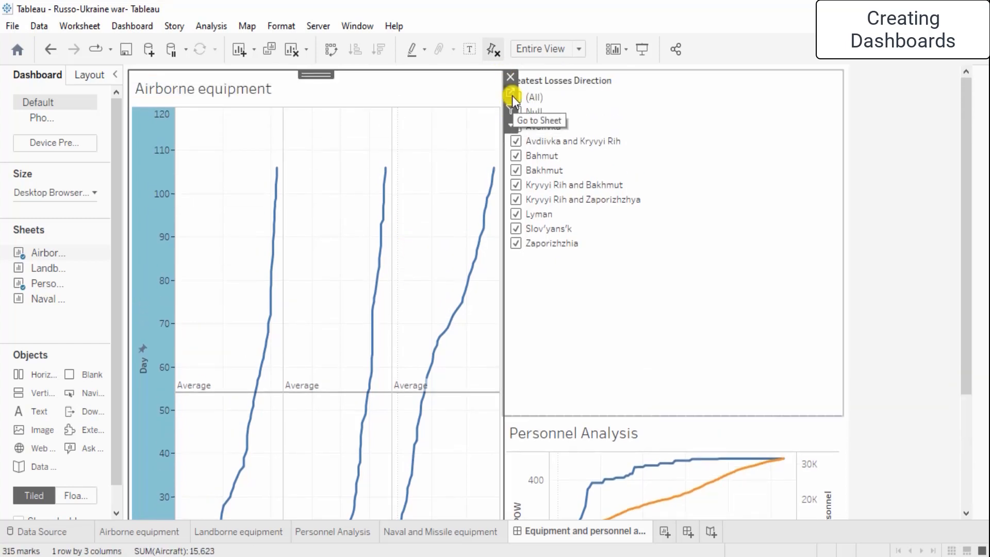
click(511, 123)
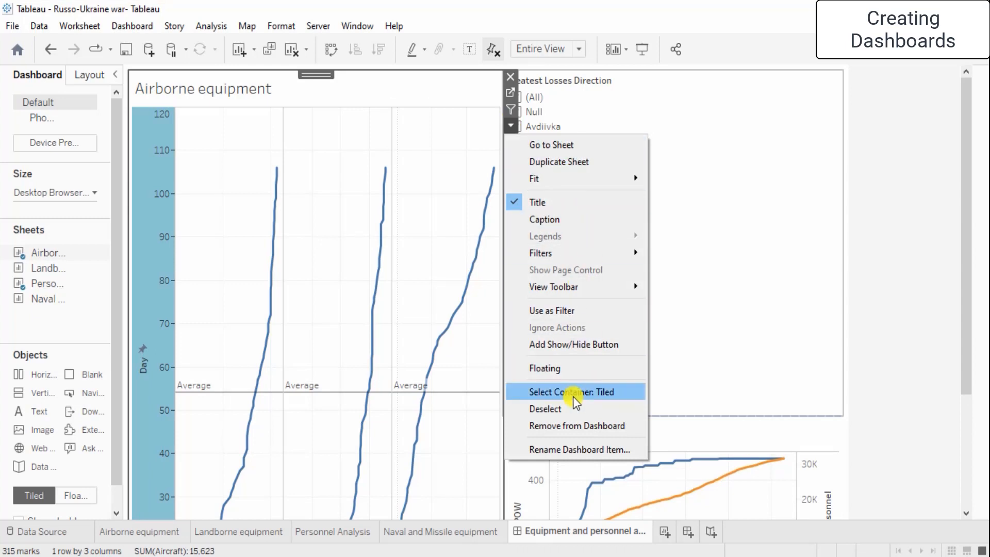
mouse_move(638, 252)
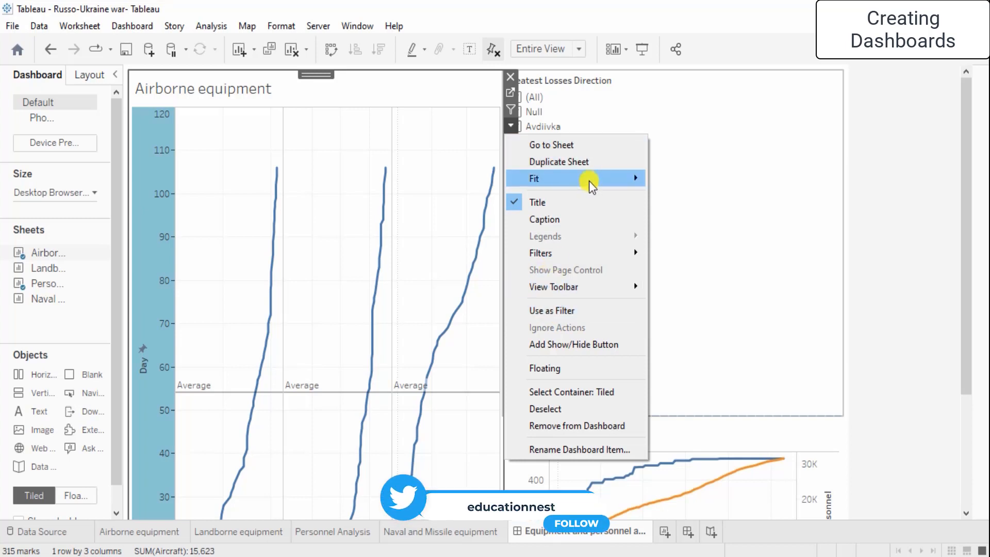
mouse_move(591, 182)
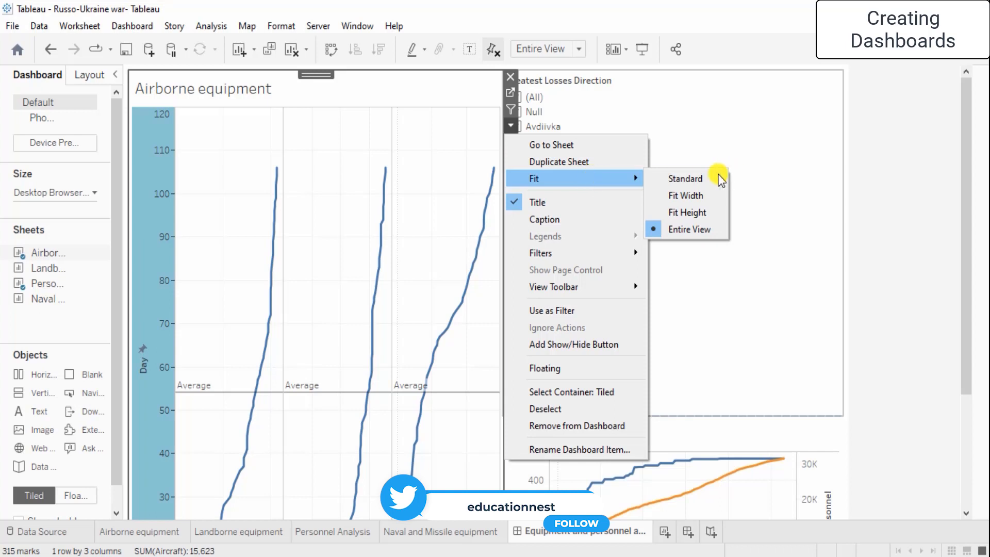
click(695, 177)
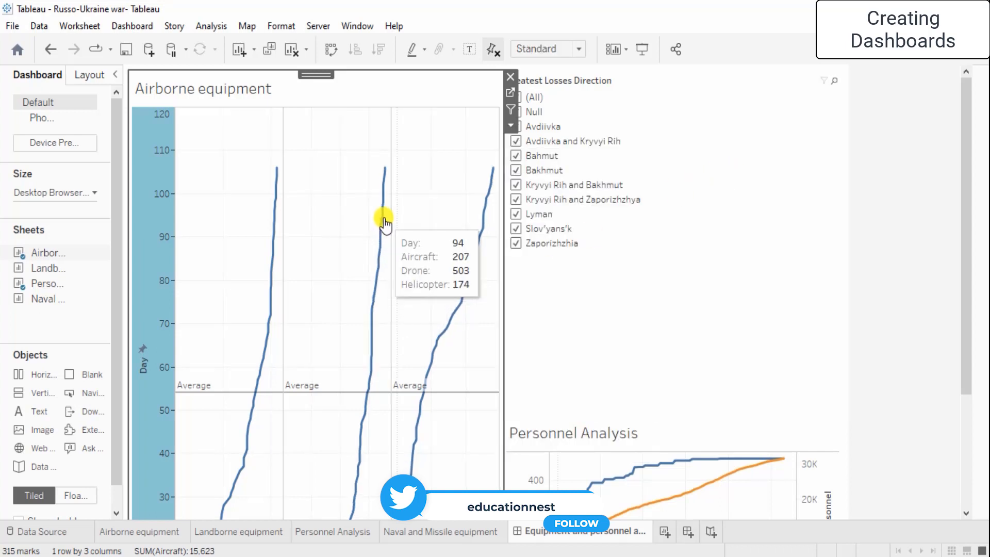
Step: Widen the Airborne equipment chart to about three quarters of the dashboard's width, and narrow it back to about 60 percent
click(827, 77)
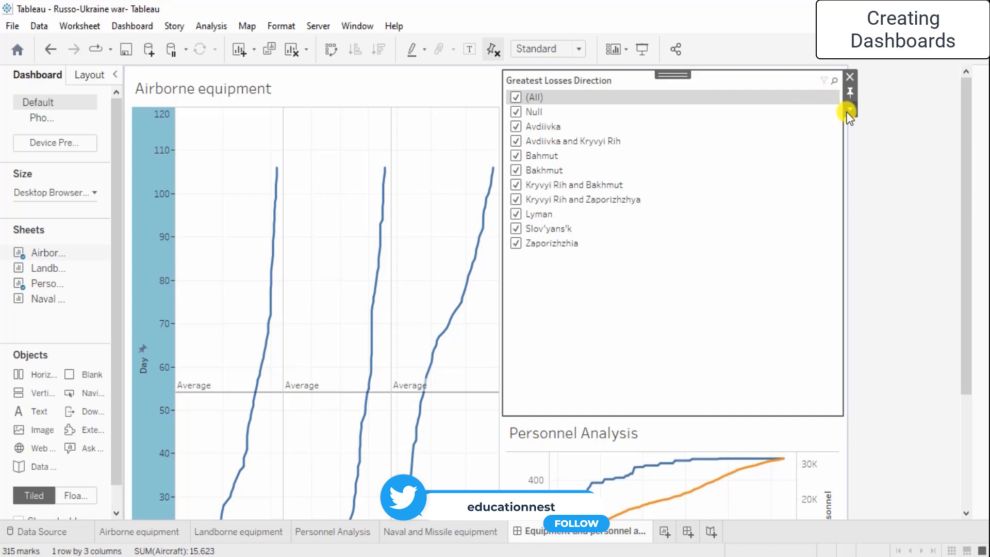
drag(503, 243, 664, 245)
scroll(915, 245, down, 3)
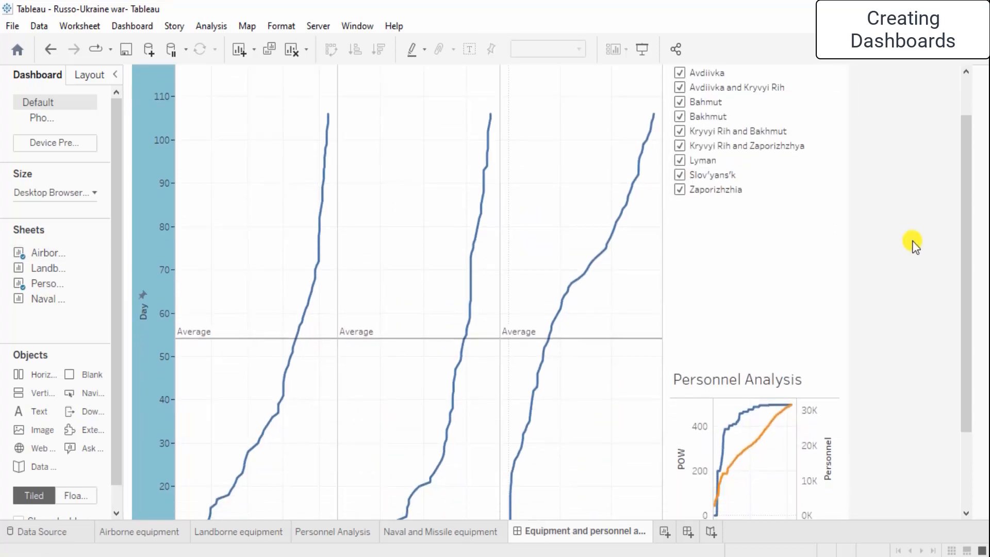
click(763, 464)
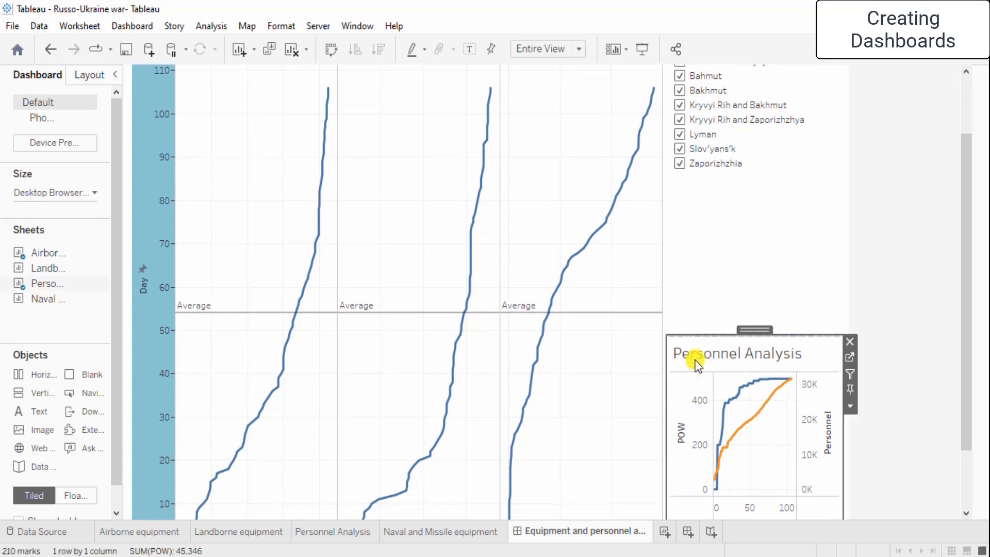
drag(666, 384, 570, 393)
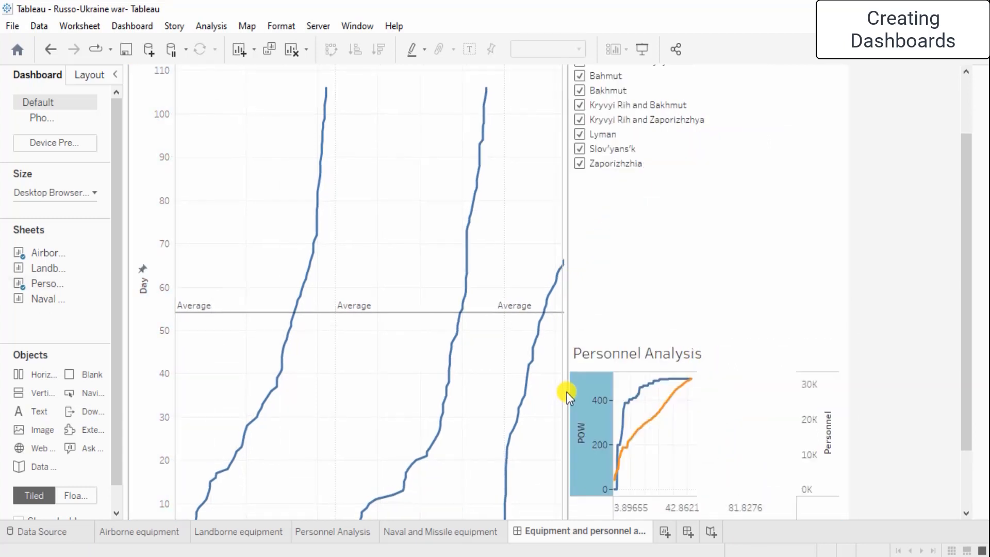
Step: Raise the boundary between the Greatest Losses Direction filter and the Personnel Analysis chart to just below the Zaporizhzhia entry
scroll(774, 269, up, 1)
click(716, 335)
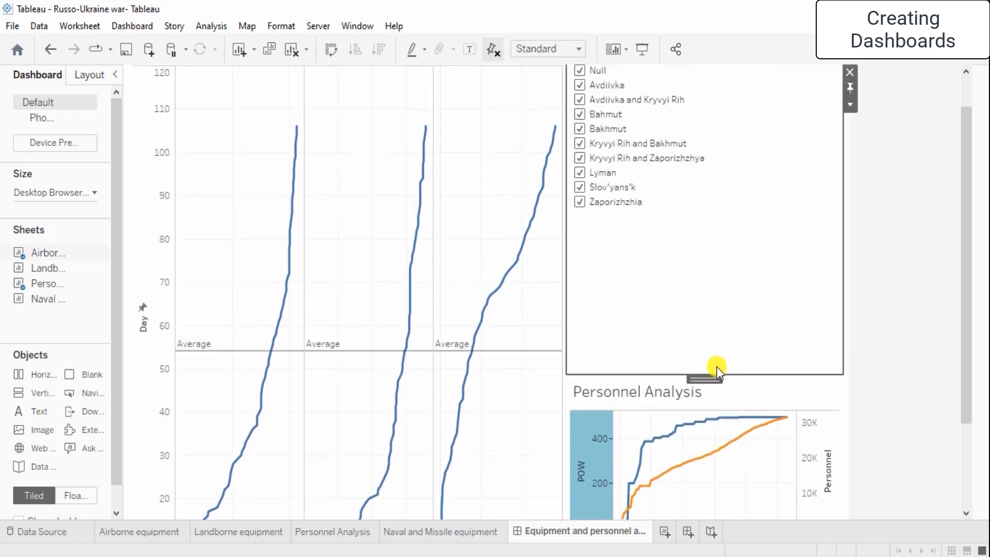
drag(739, 372, 747, 227)
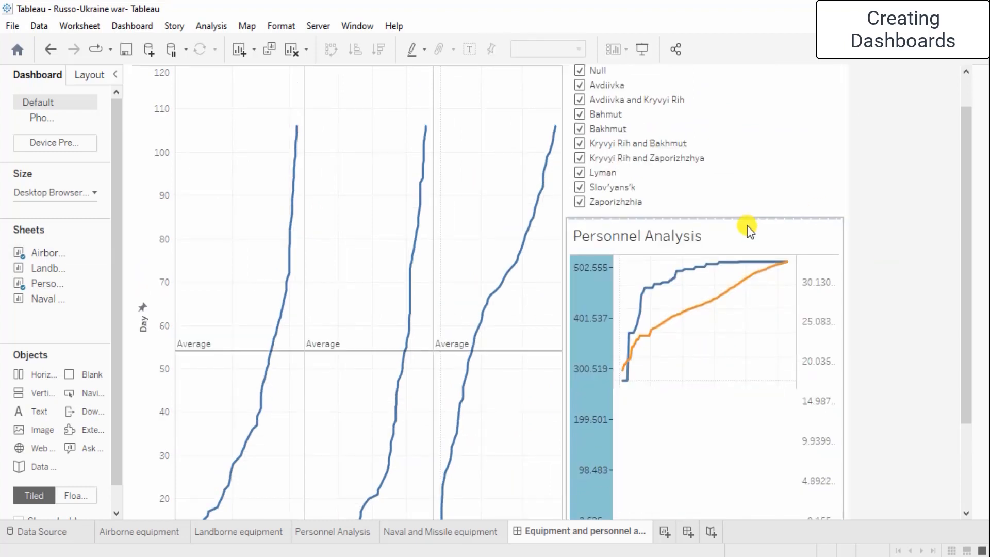
scroll(968, 307, down, 3)
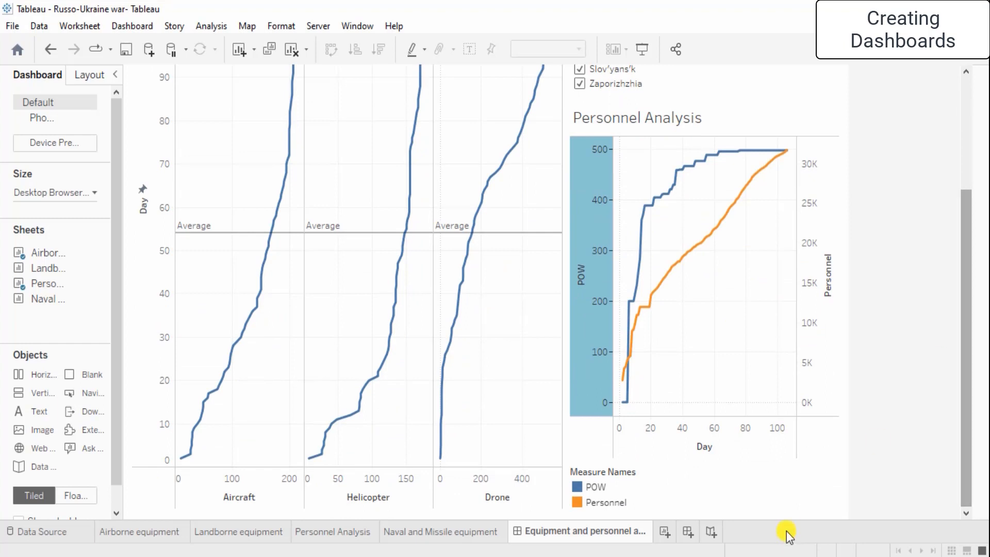
Step: Narrow the Airborne equipment chart to just under half the dashboard's width and make the Measure Names legend area taller
click(824, 443)
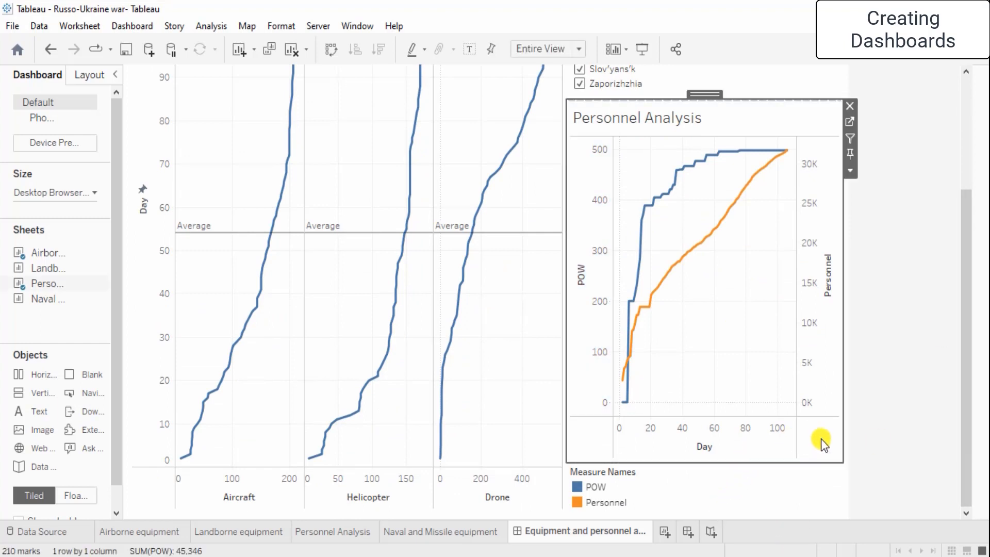
click(663, 490)
mouse_move(572, 489)
mouse_down()
mouse_move(686, 478)
mouse_move(565, 483)
mouse_move(588, 487)
mouse_up()
click(659, 486)
drag(588, 435, 459, 438)
click(845, 488)
drag(785, 463, 778, 475)
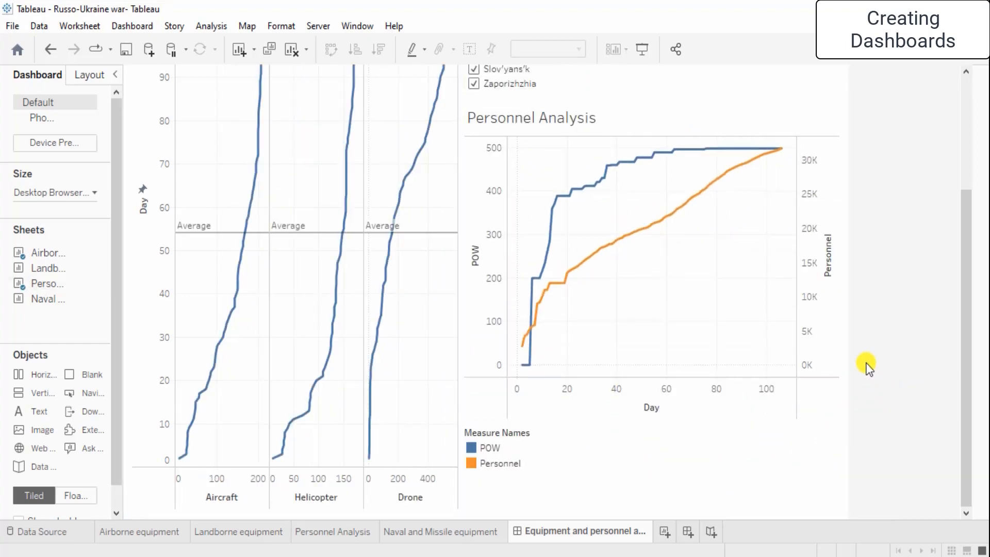
Step: Show the layout grid on the dashboard and select the Airborne equipment chart
click(144, 139)
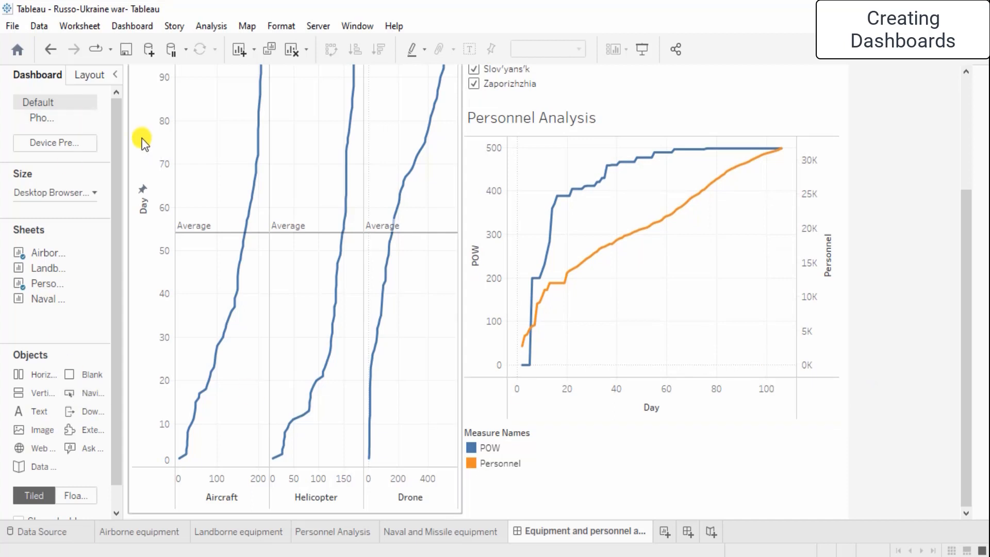
click(133, 27)
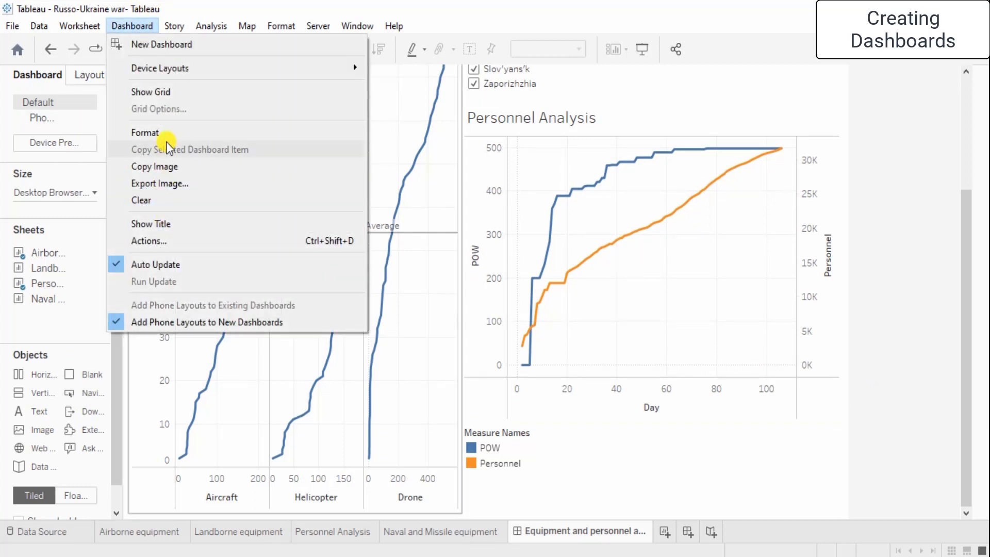
click(153, 92)
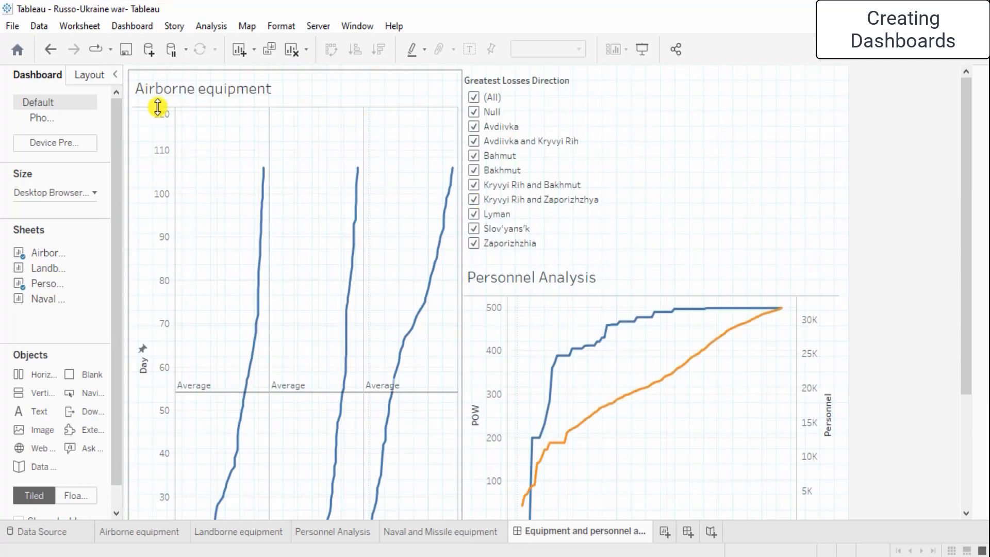
click(178, 92)
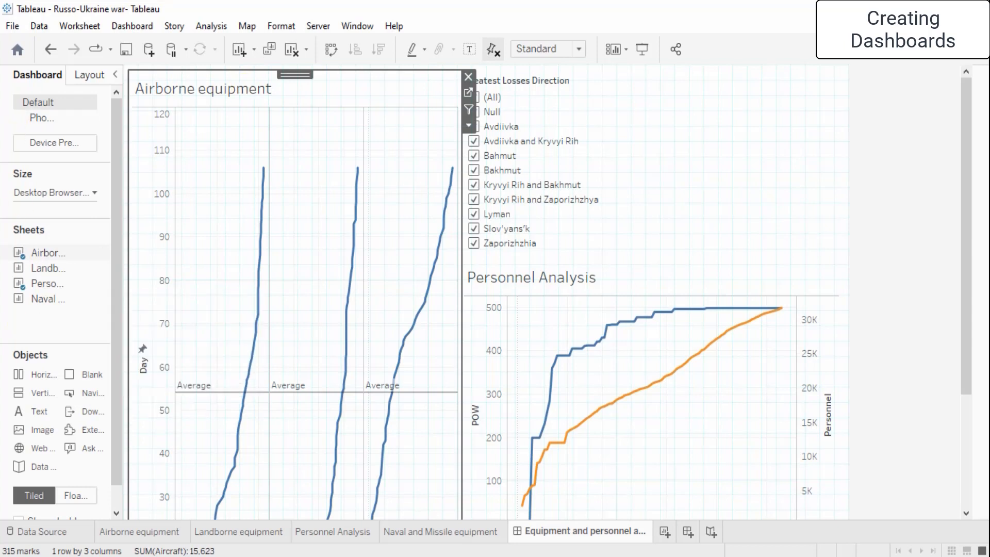
Step: Review the Airborne equipment, Landborne equipment, Personnel Analysis and Naval and Missile equipment worksheets, and return to the dashboard
click(178, 532)
click(255, 532)
click(330, 532)
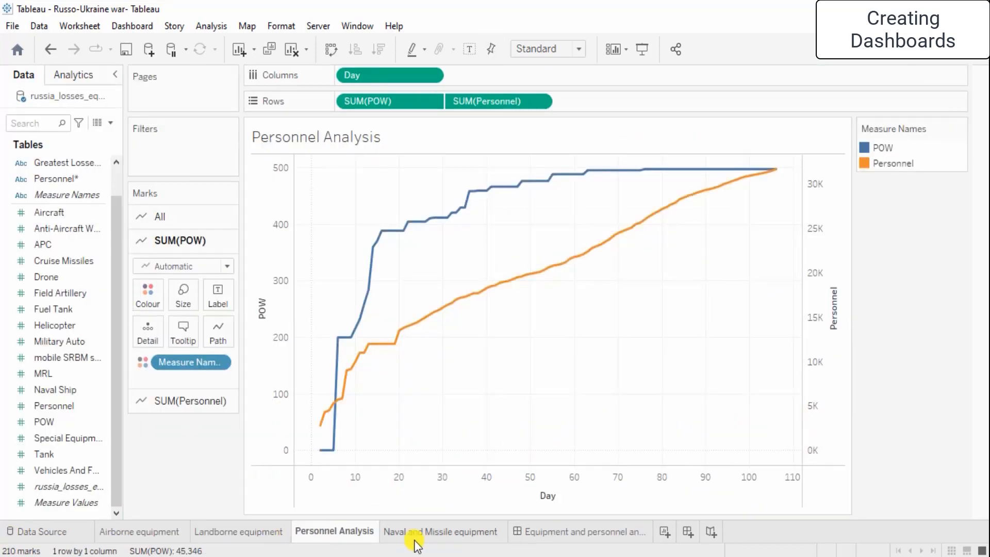
click(454, 532)
click(577, 530)
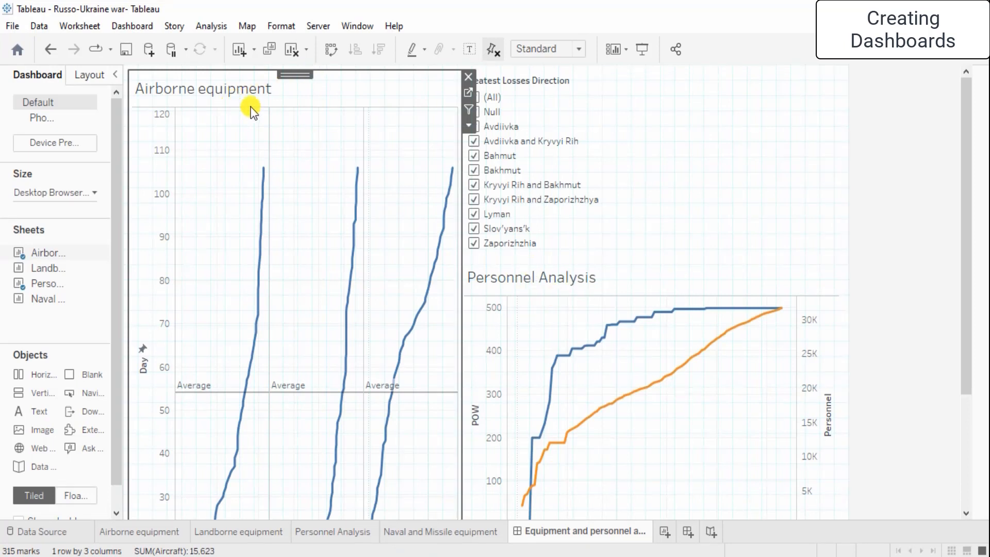
Step: Show the dashboard's title above the charts and reselect the Airborne equipment chart
click(133, 26)
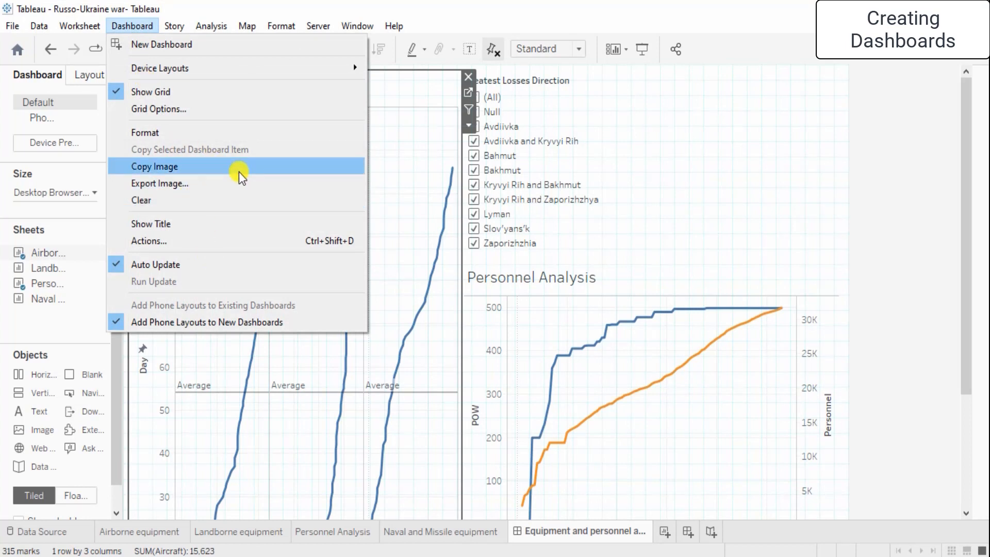
click(270, 224)
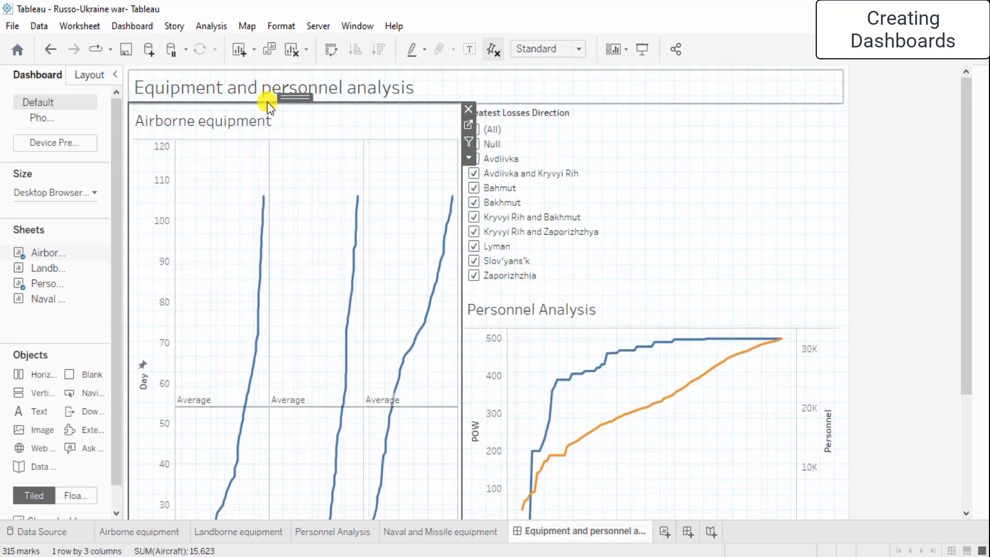
click(351, 80)
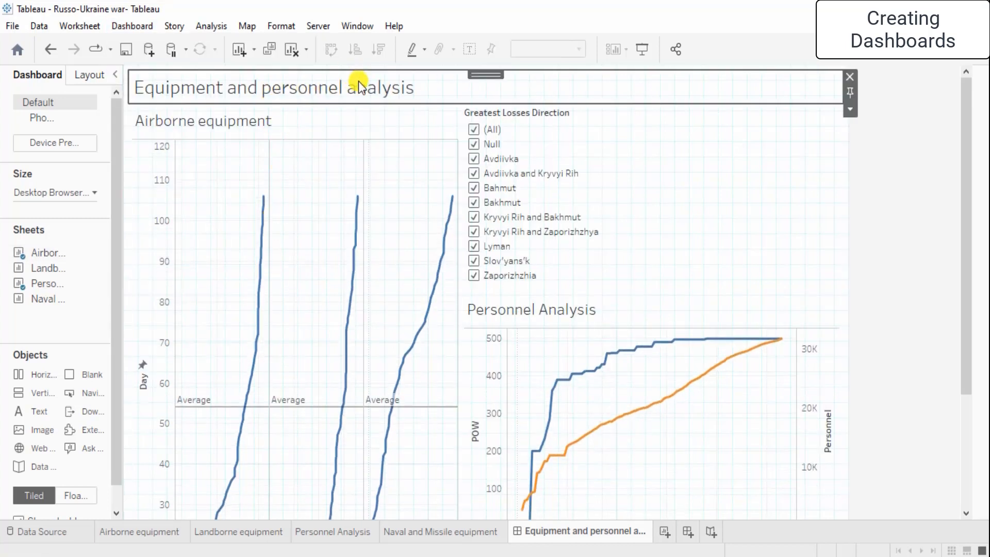
click(354, 124)
Step: Add a Go to Sheet action for this dashboard that runs from the Menu with Single-select only enabled
click(129, 27)
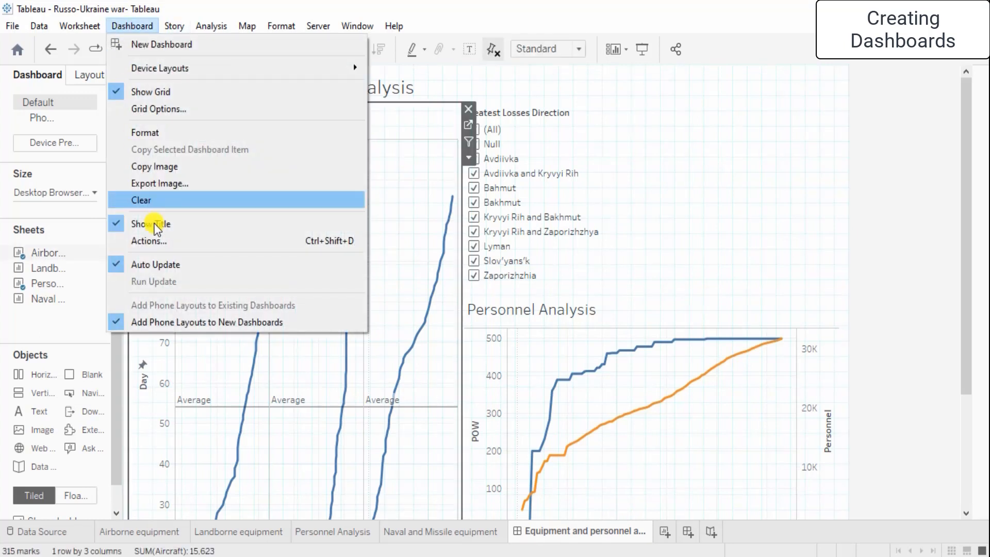
click(157, 243)
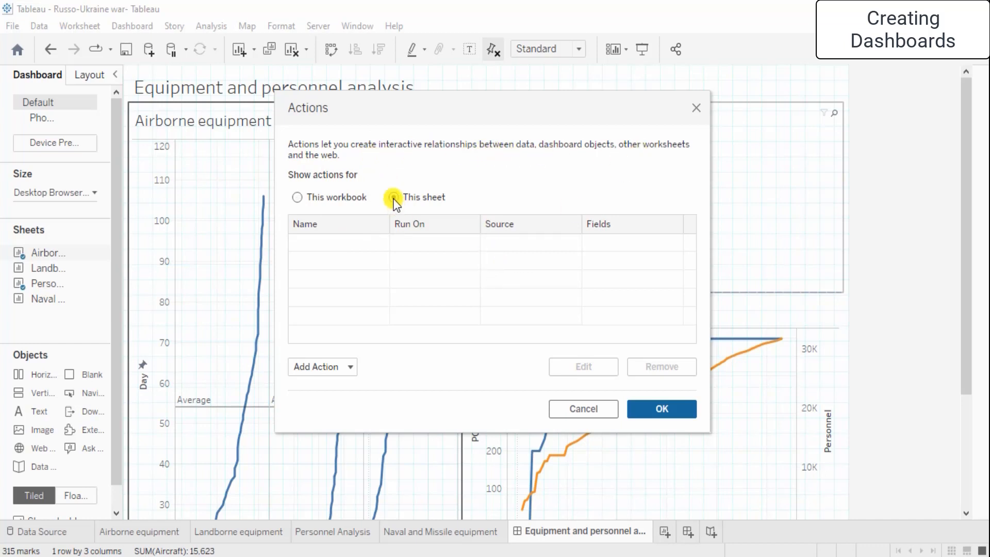
click(350, 363)
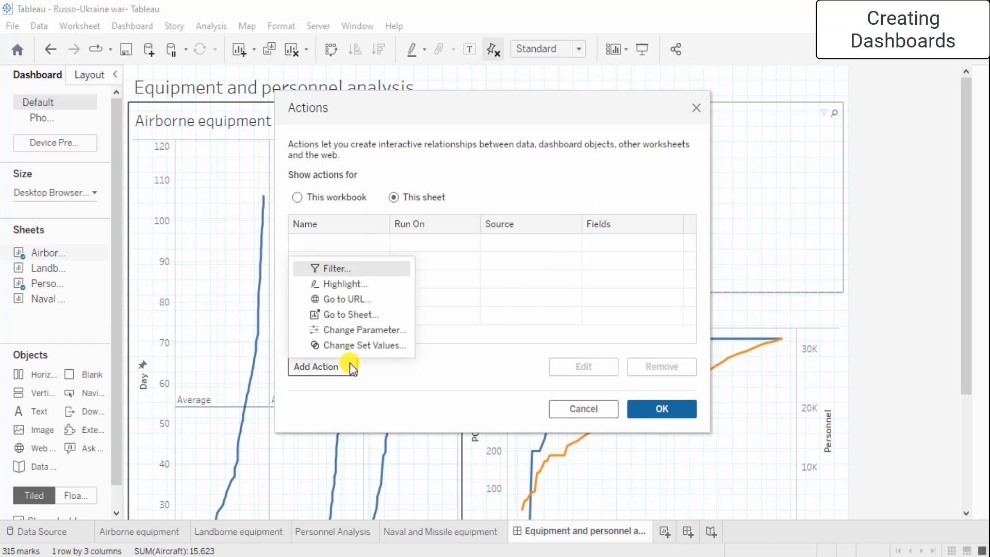
click(376, 315)
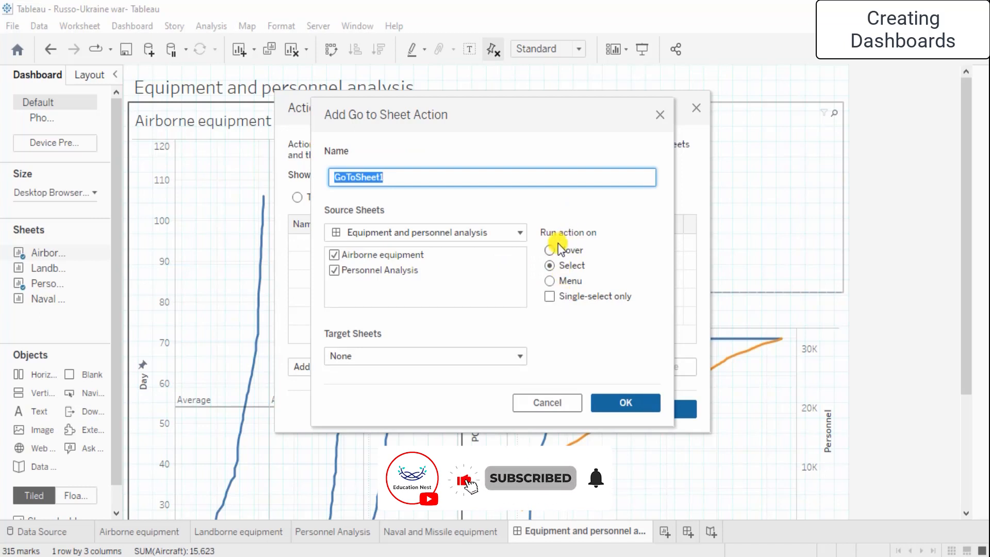
click(549, 280)
click(550, 296)
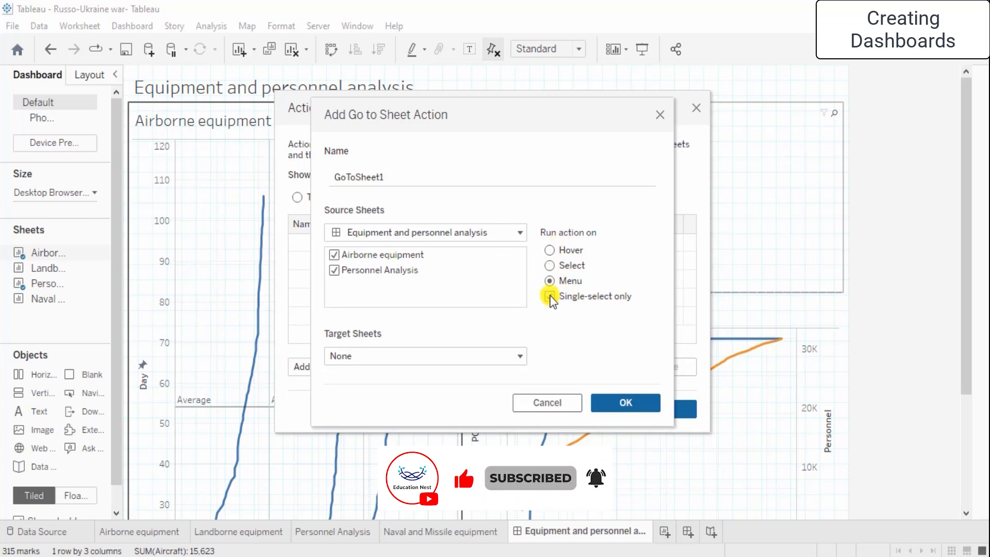
Step: Set the Go to Sheet action's target sheet to Airborne equipment and save the dashboard's actions
click(502, 355)
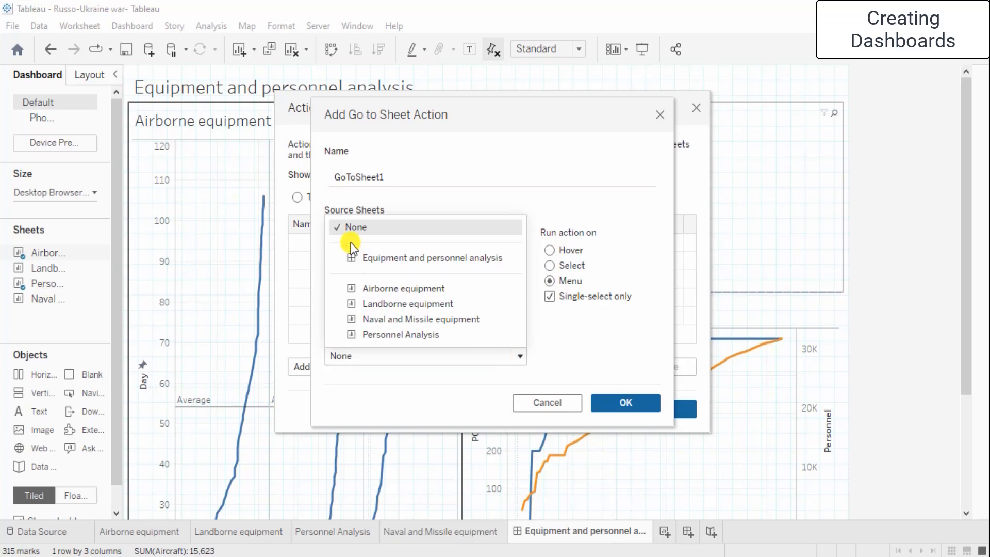
click(423, 336)
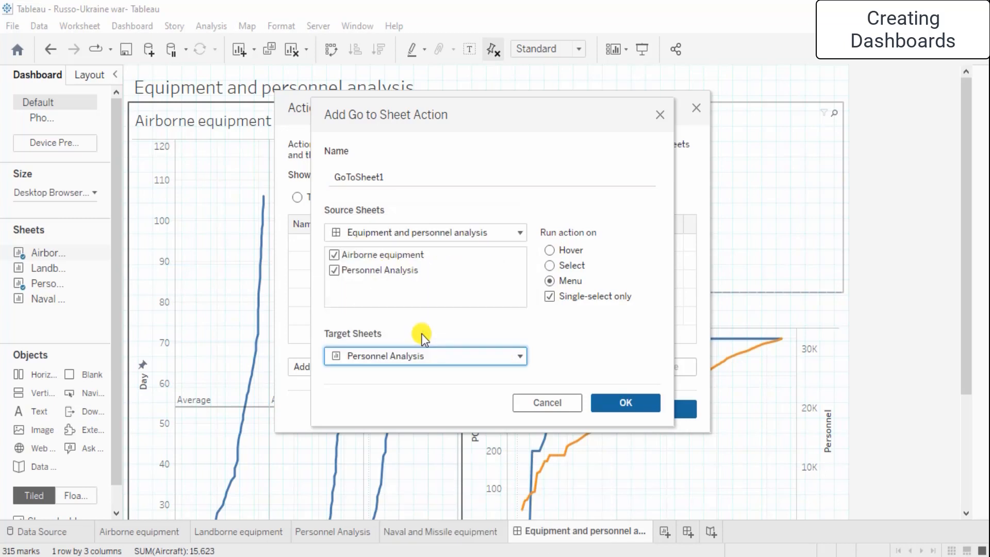
click(502, 361)
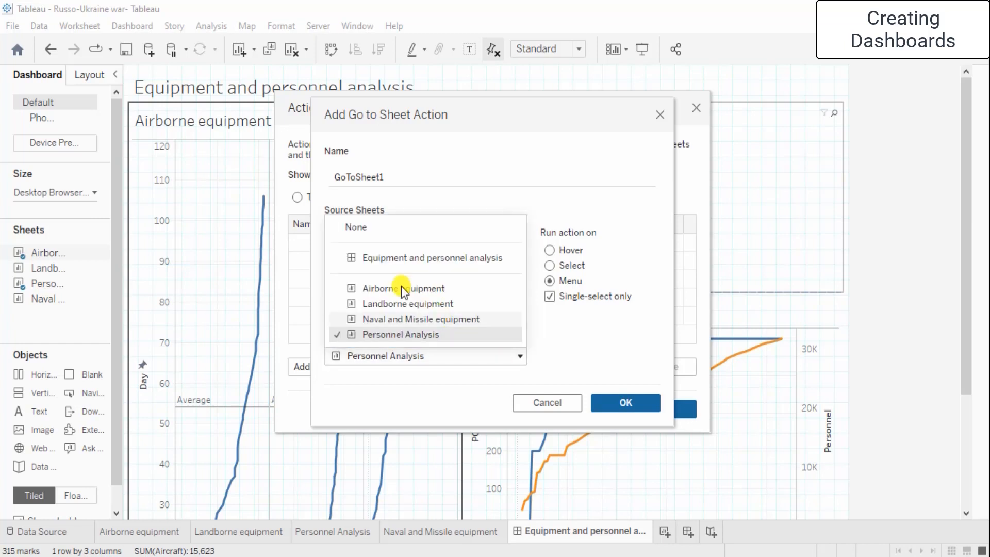
click(347, 287)
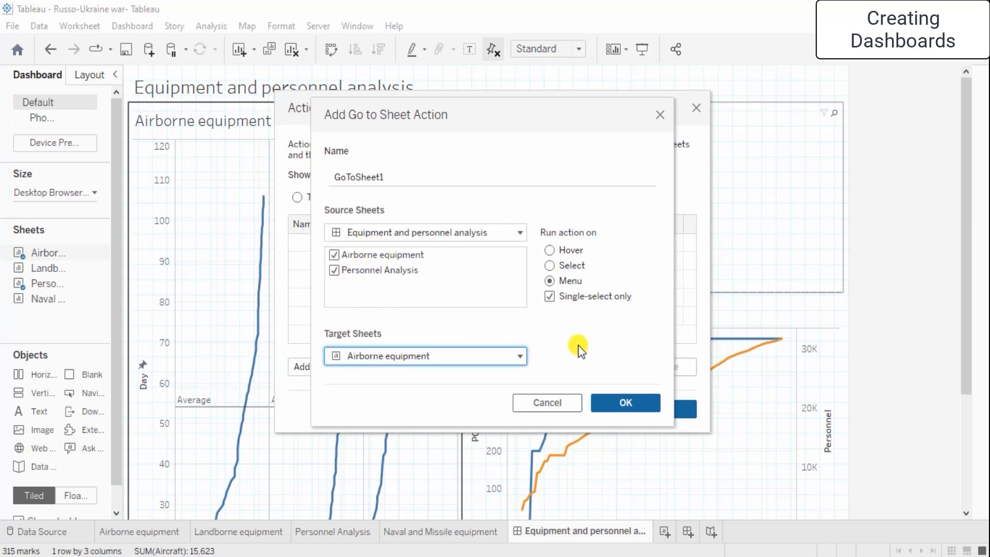
click(607, 398)
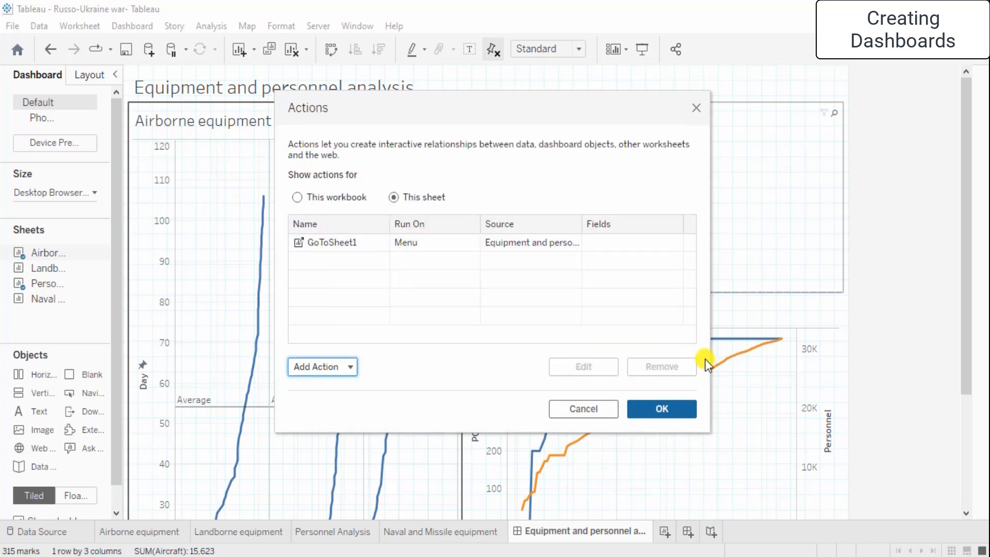
click(660, 410)
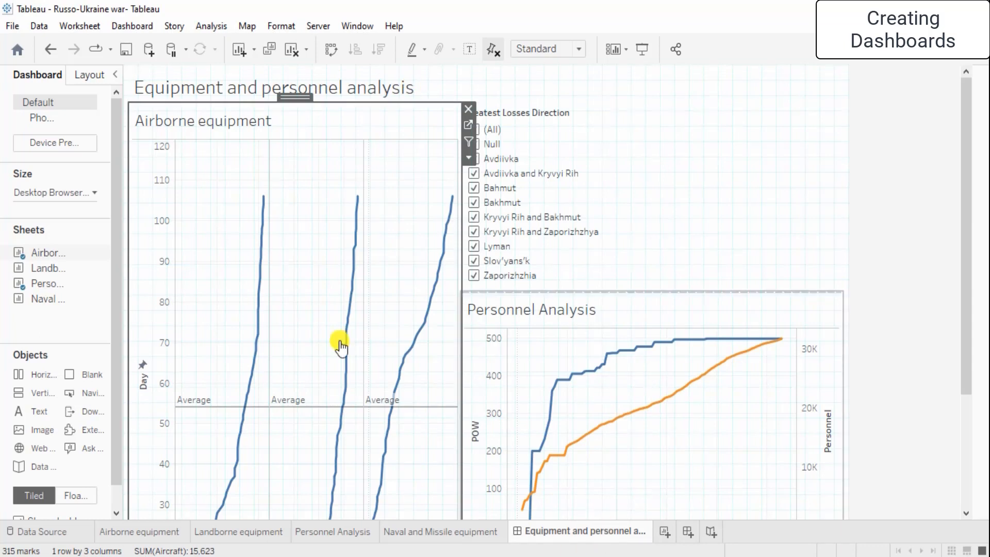
Step: Look over the dashboard from its title down to the Measure Names legend and select the Airborne equipment chart
click(601, 92)
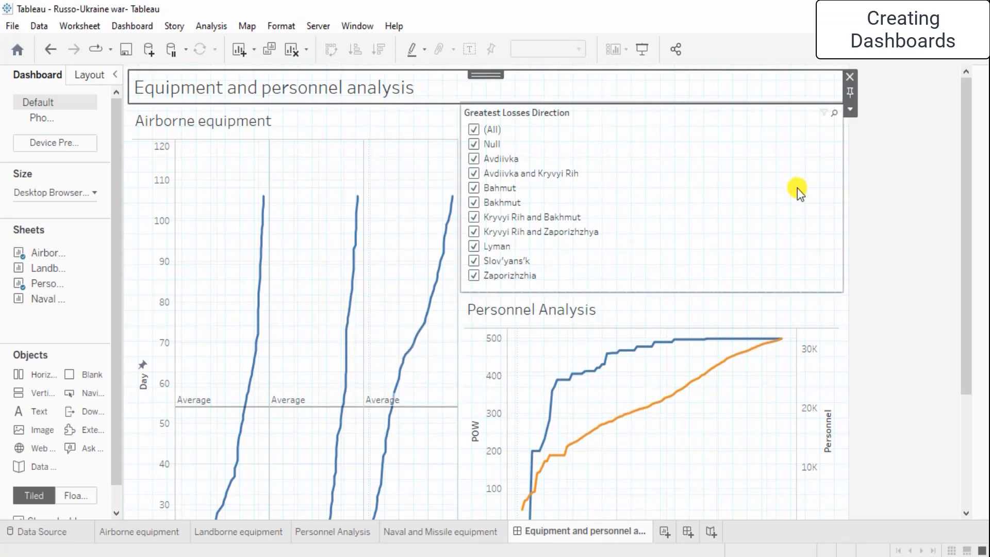
click(742, 296)
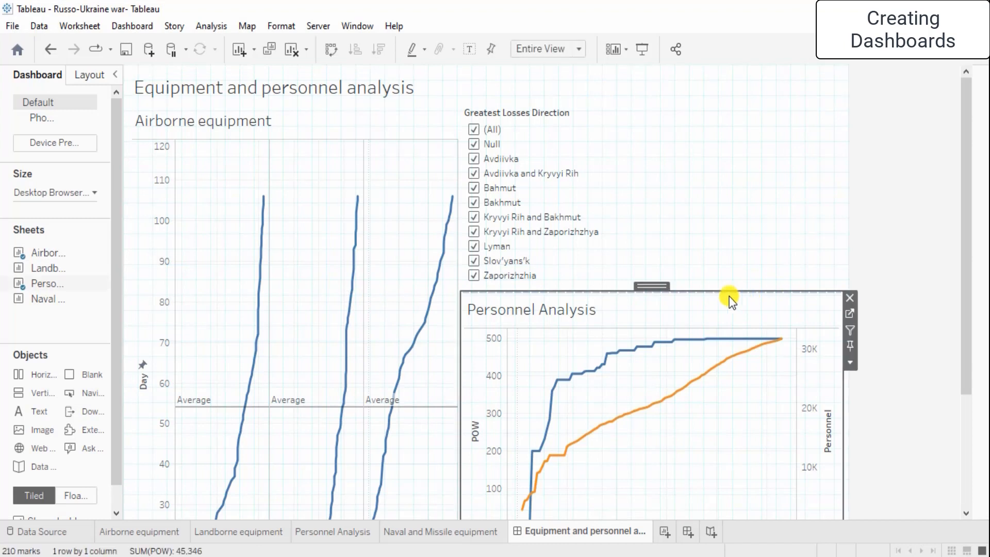
click(915, 206)
scroll(915, 205, down, 3)
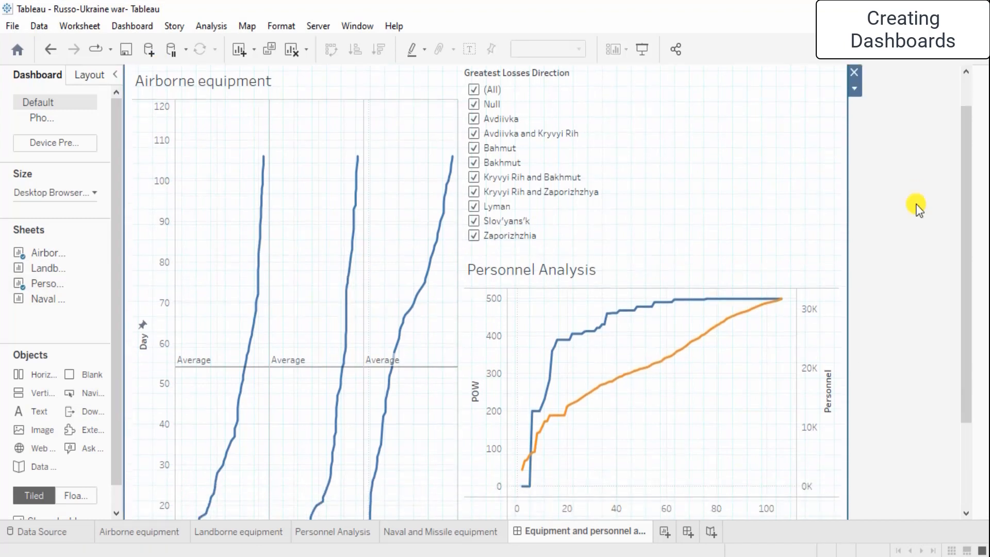
scroll(915, 205, down, 2)
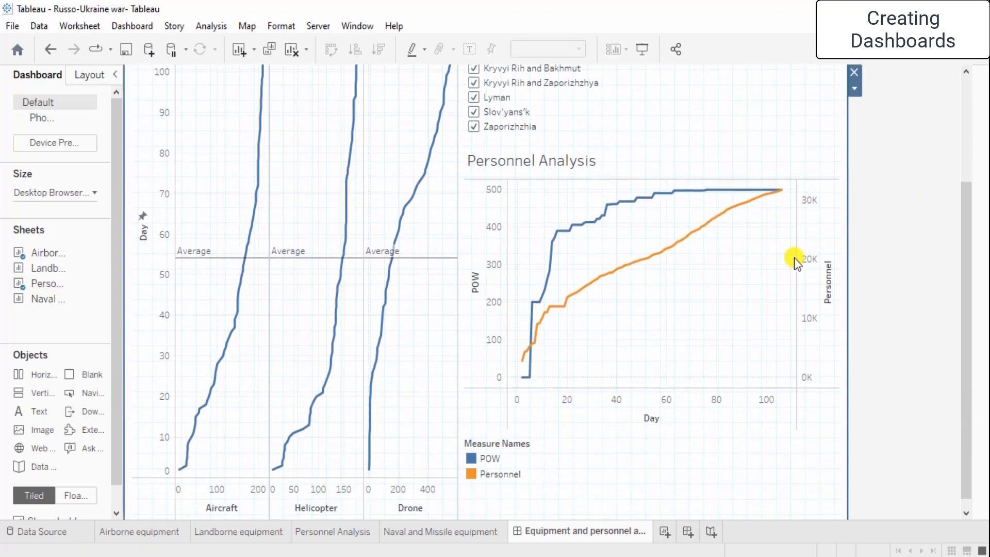
click(255, 370)
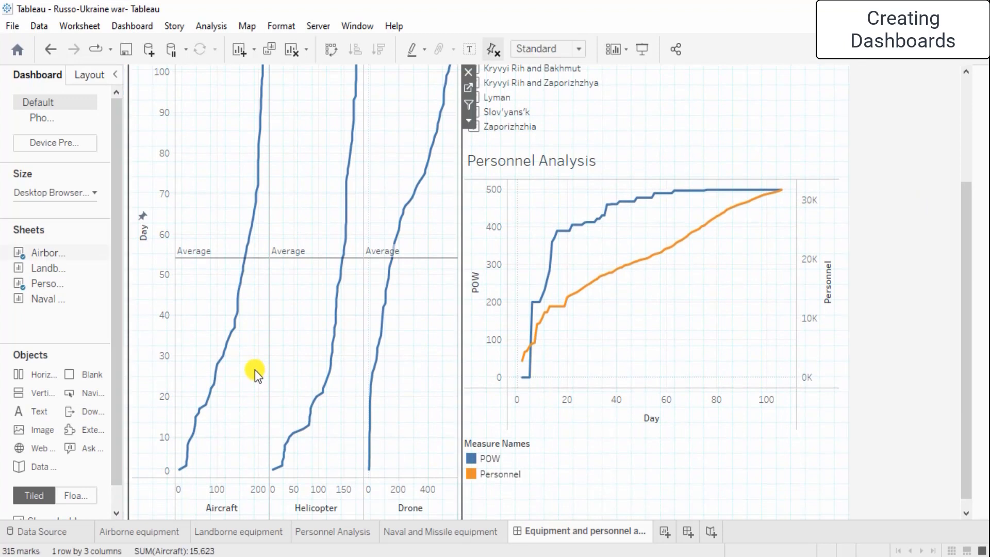
Step: Export the dashboard as a JPEG image named "Equipment and personnel analysis" into the Russo-Ukraine war folder on the Desktop
click(133, 26)
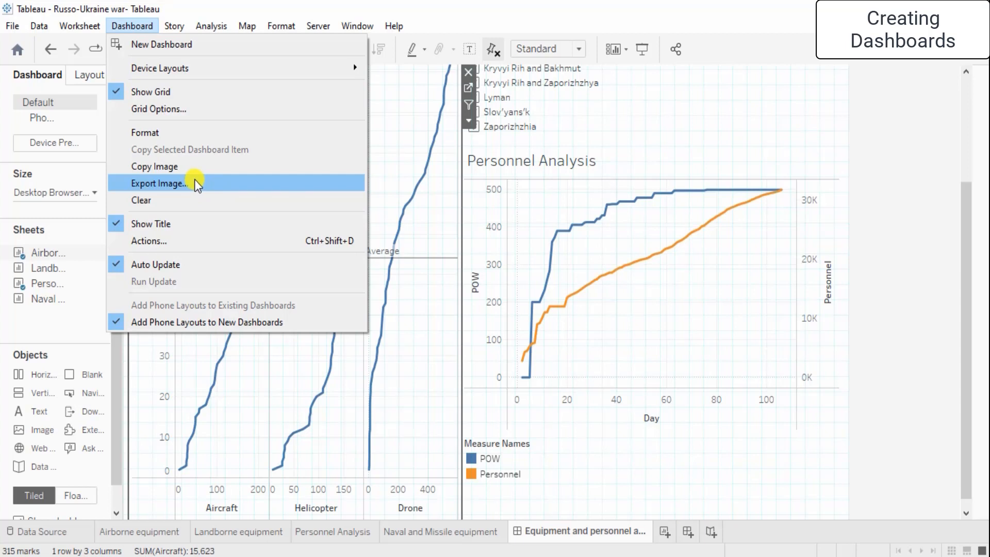
click(196, 184)
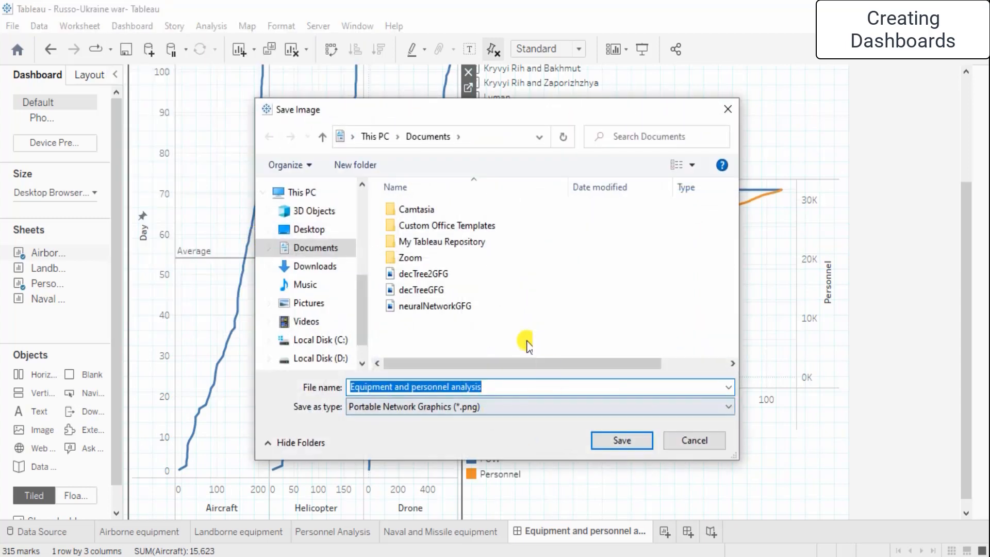
click(451, 408)
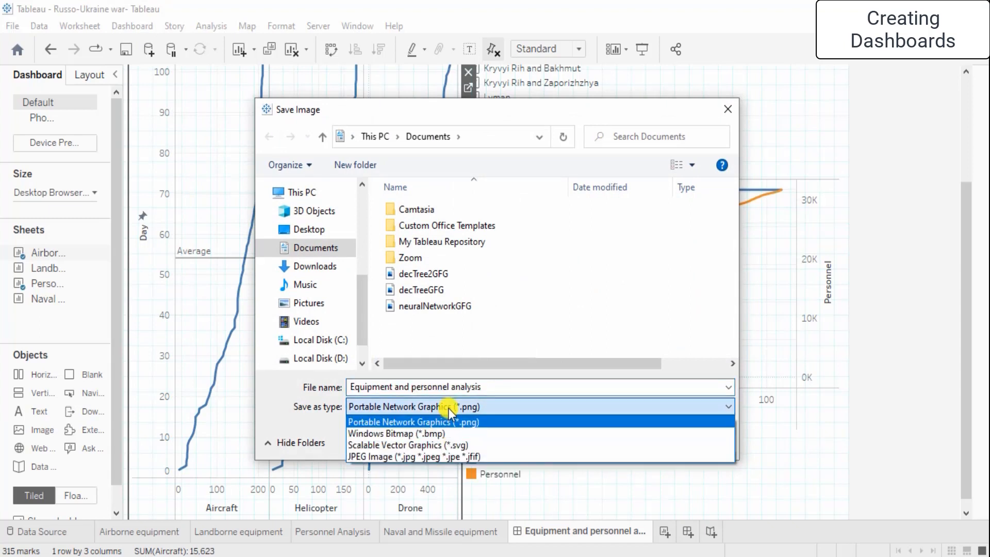
click(463, 458)
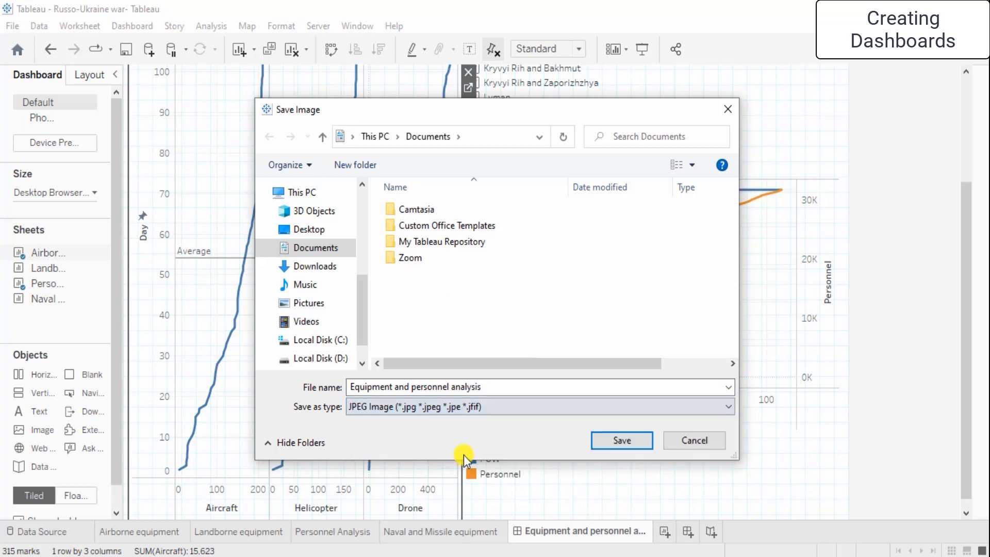
click(320, 232)
scroll(491, 213, down, 1)
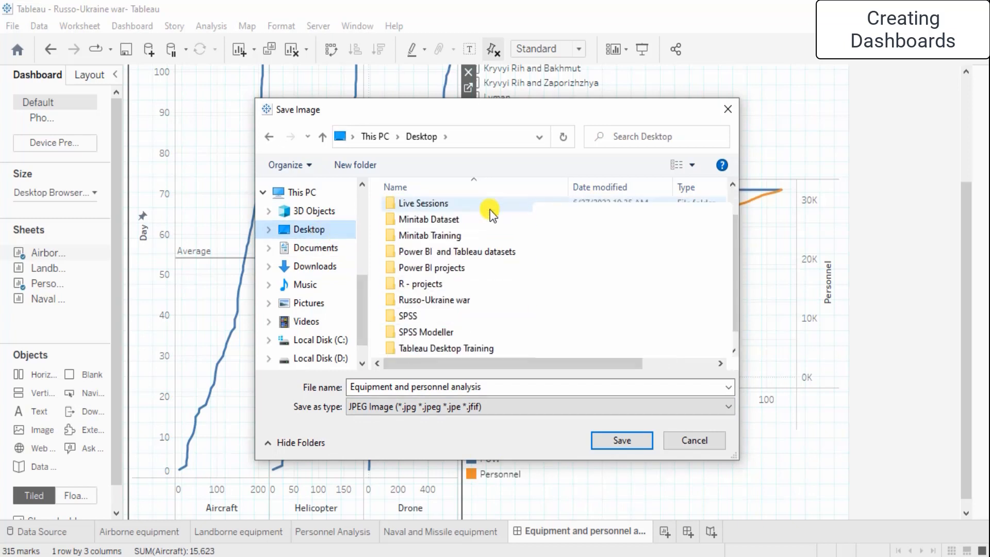
double_click(444, 300)
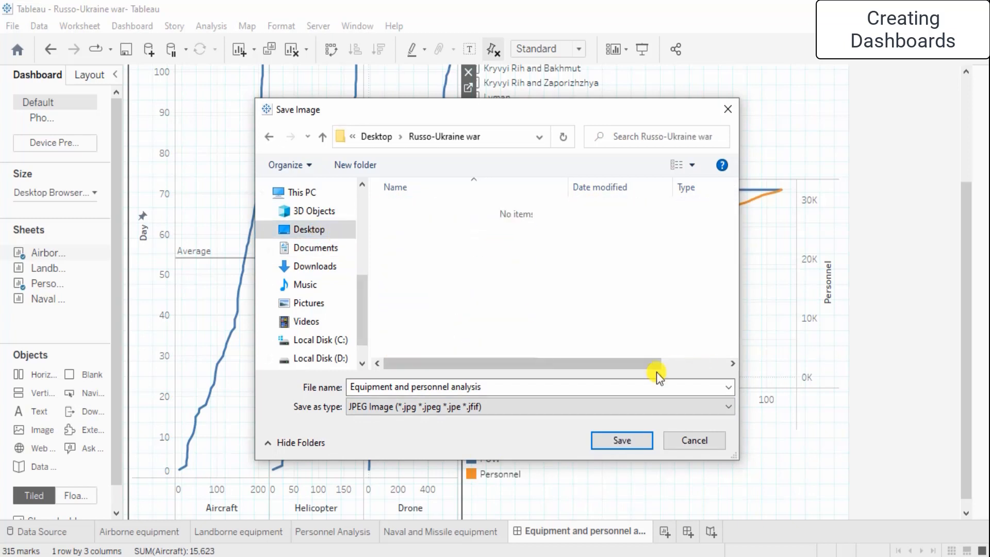
click(623, 440)
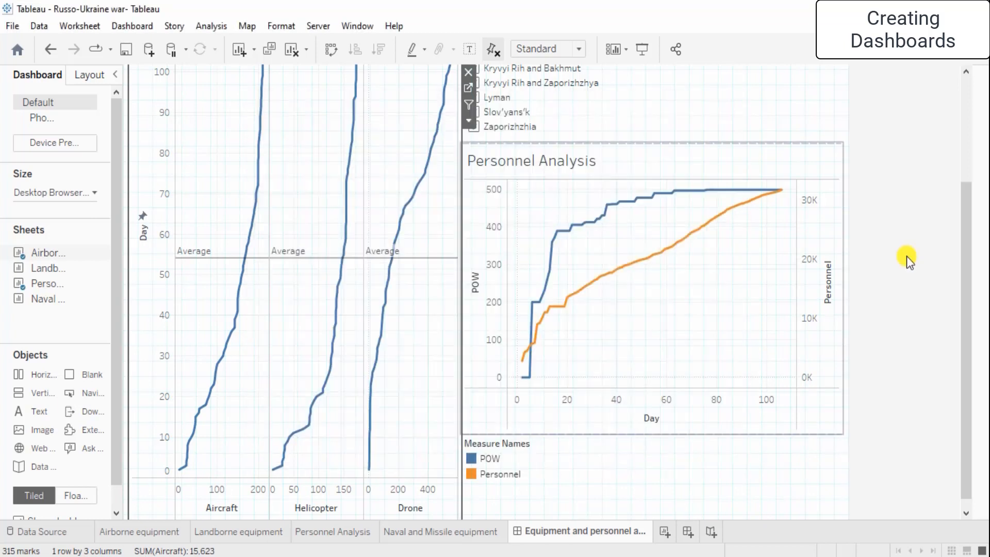
click(133, 25)
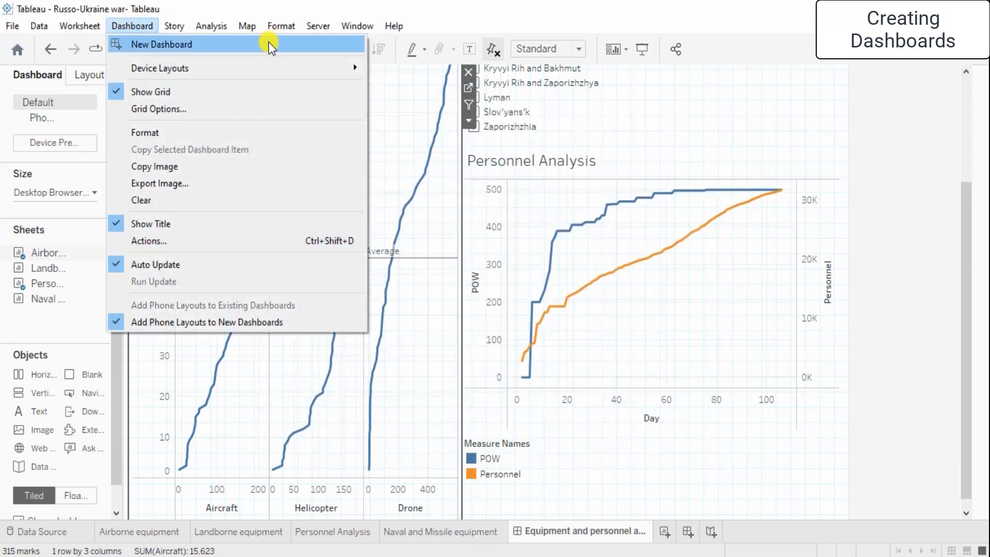
mouse_move(277, 69)
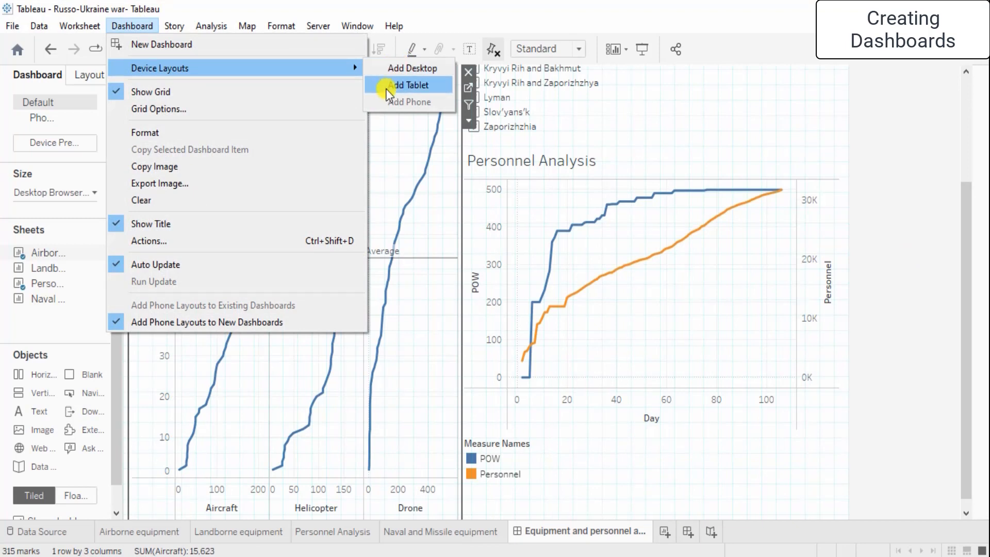
click(465, 7)
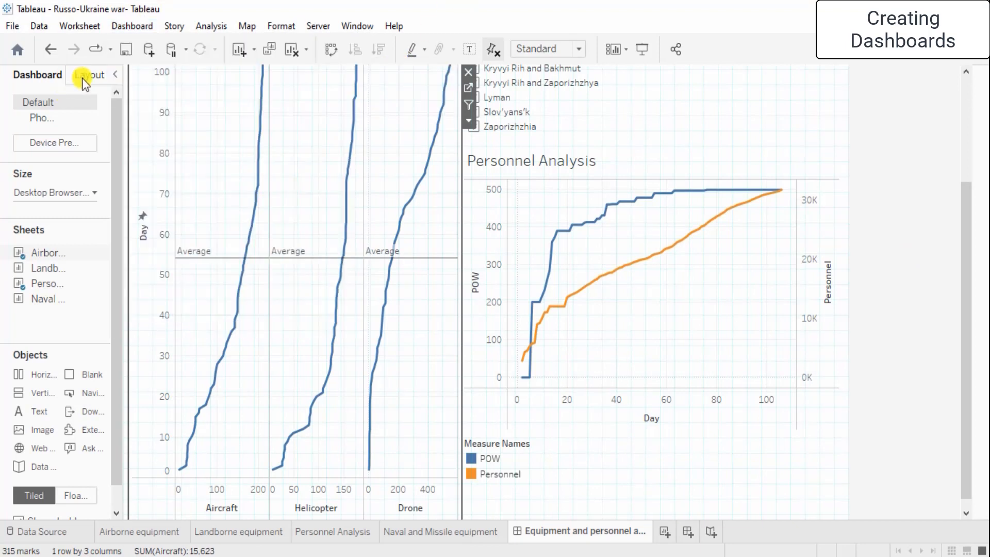
Step: Make the Airborne equipment and Personnel Analysis charts floating on the dashboard
click(82, 79)
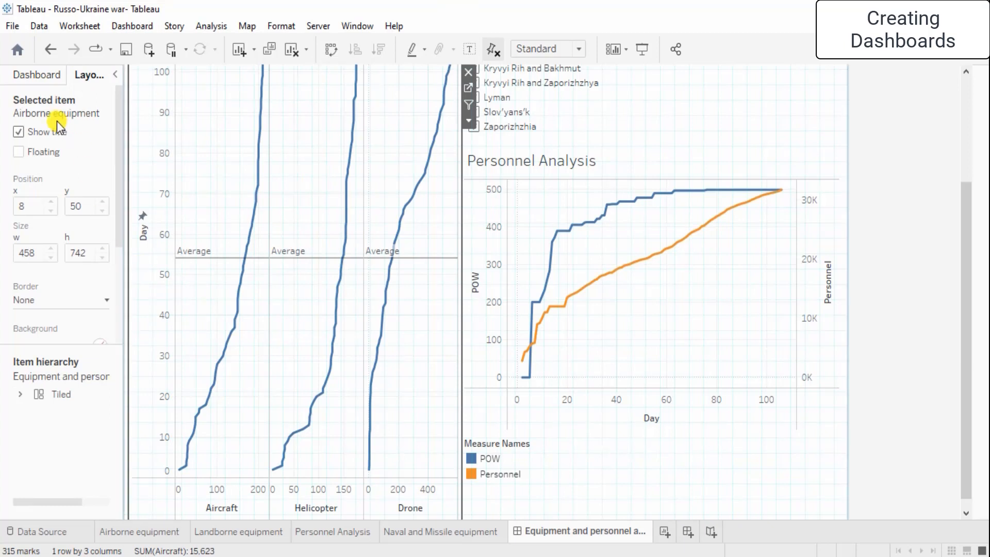
click(19, 153)
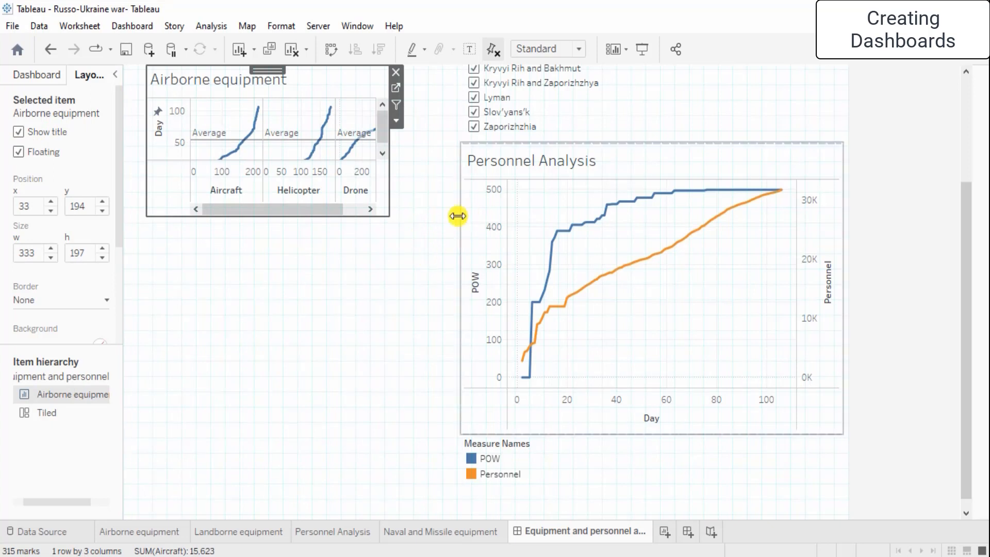
click(483, 194)
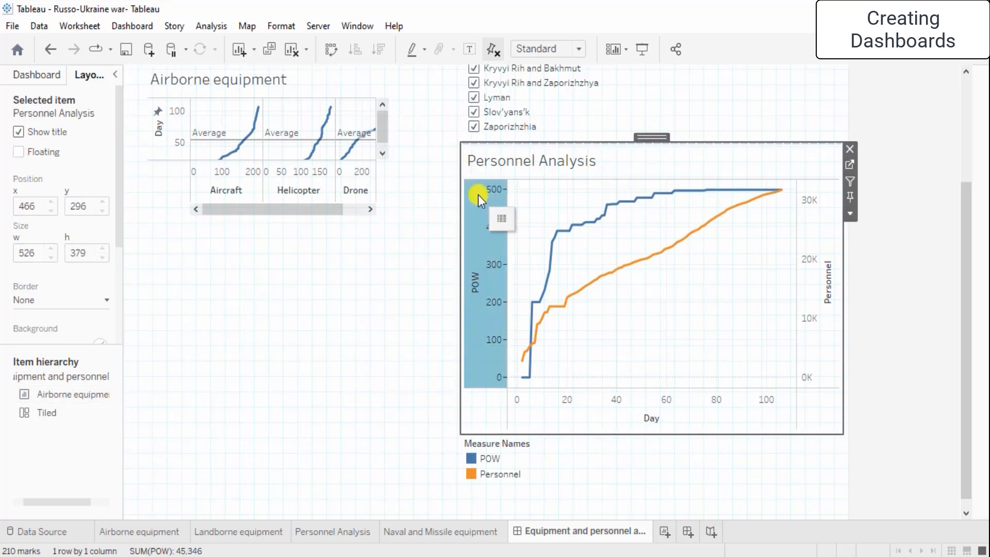
click(19, 152)
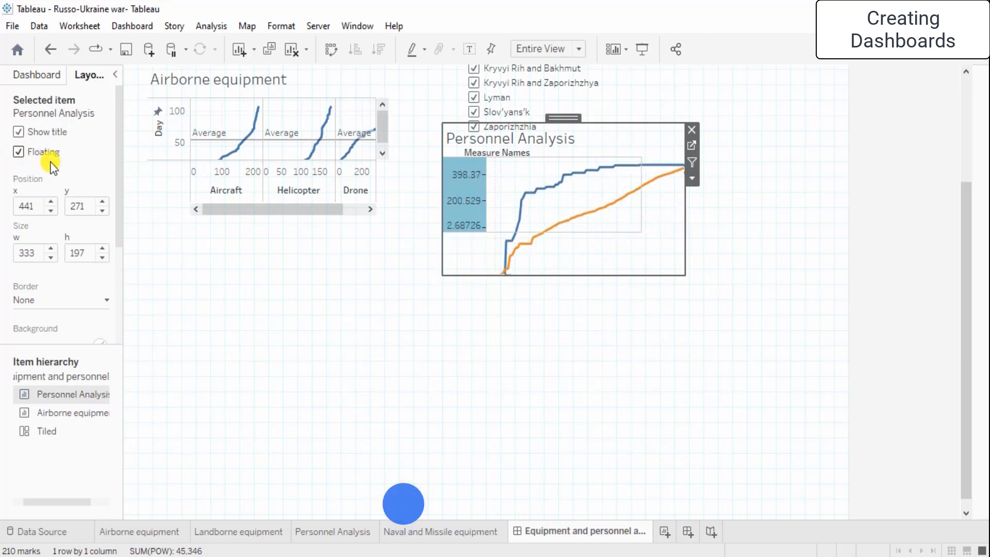
Step: Place the Personnel Analysis chart below Airborne equipment, then make the Measure Names legend floating and set it beside Personnel Analysis
drag(554, 118, 259, 222)
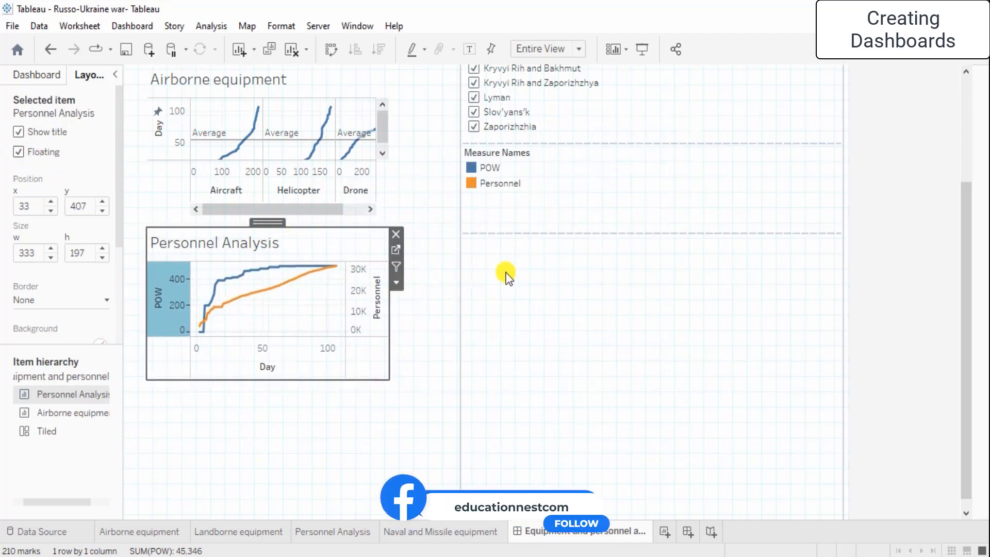
click(572, 186)
click(19, 151)
click(19, 151)
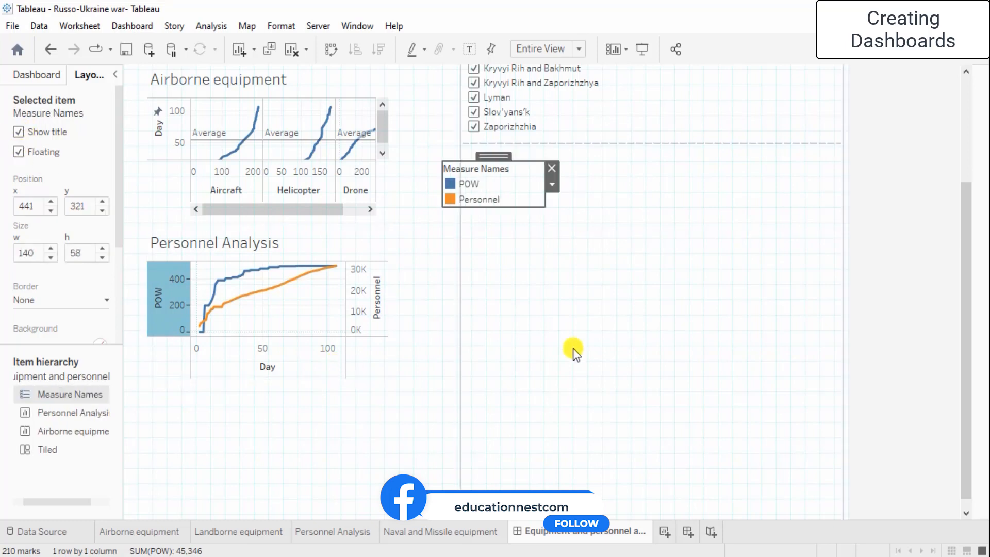
scroll(568, 345, up, 3)
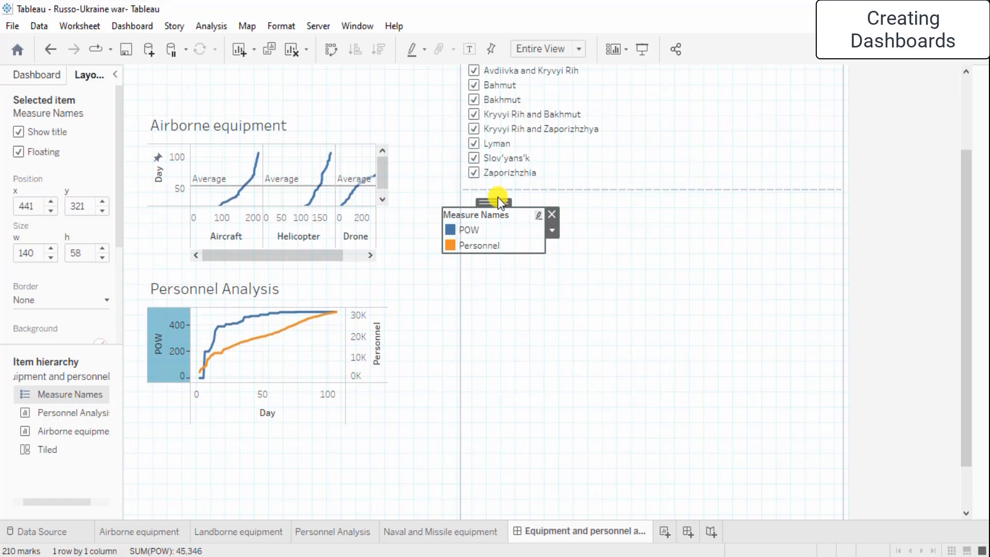
drag(498, 199, 452, 299)
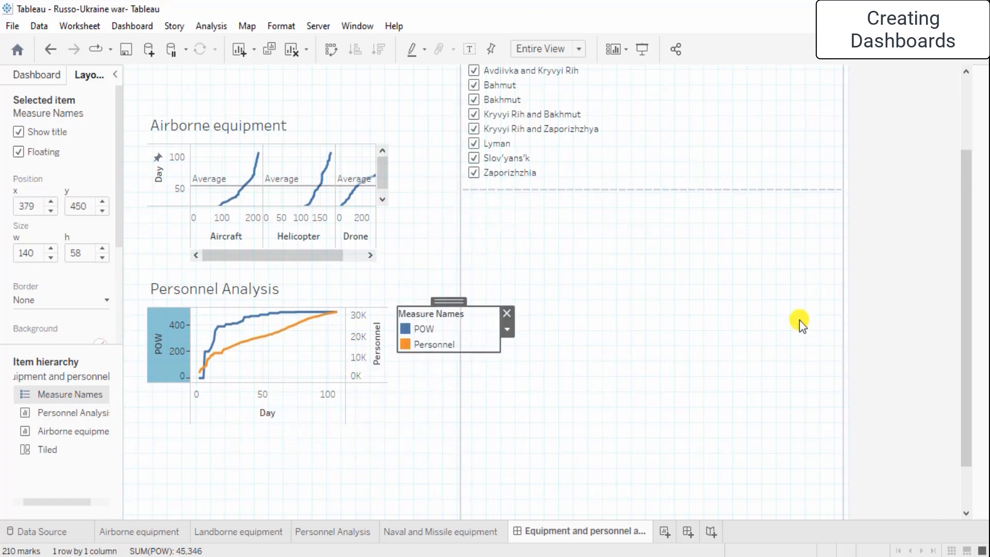
Step: Move the Airborne equipment chart up to x 10, y 57, directly under the dashboard title
click(758, 287)
scroll(756, 287, up, 5)
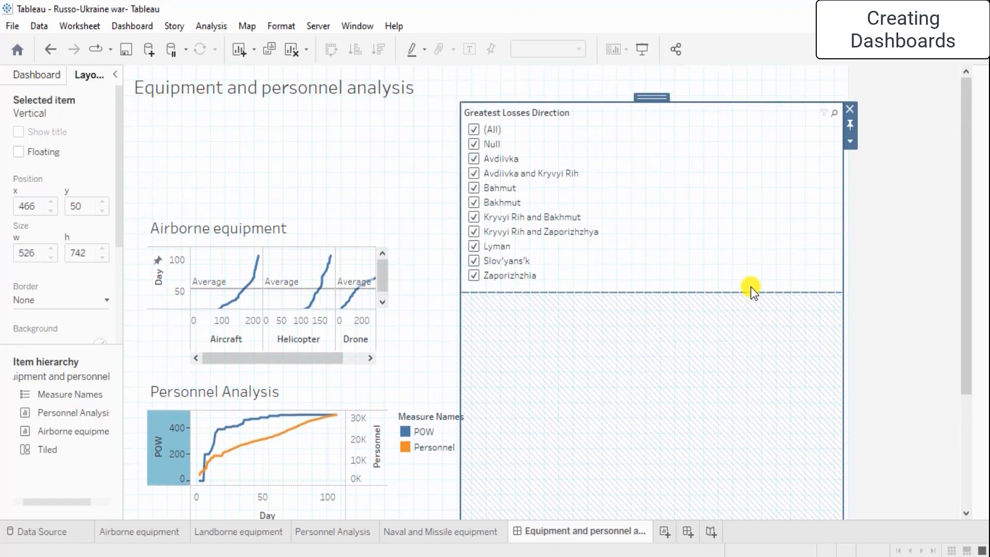
click(298, 222)
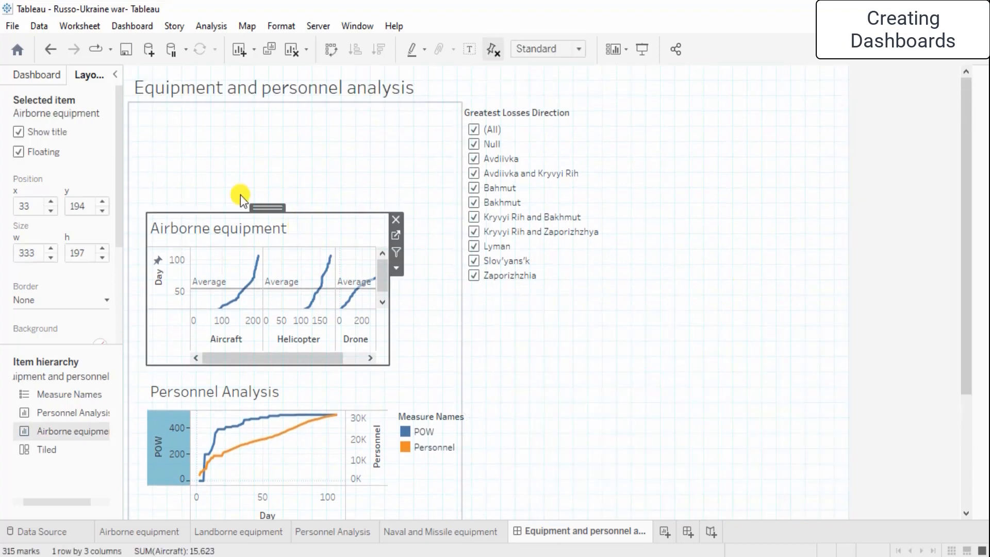
drag(259, 208, 256, 107)
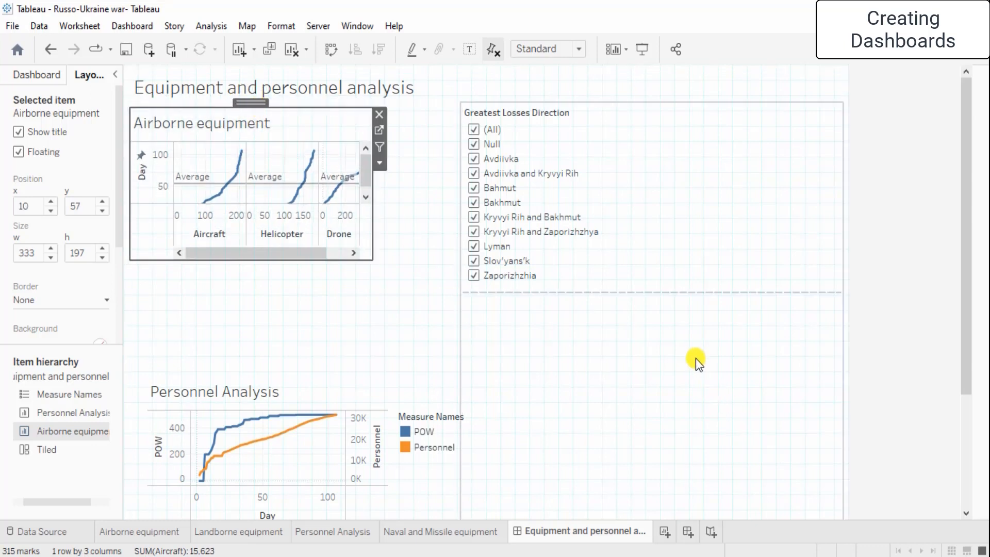
Step: Make the Greatest Losses Direction filter floating and place it beside the Airborne equipment chart
click(658, 250)
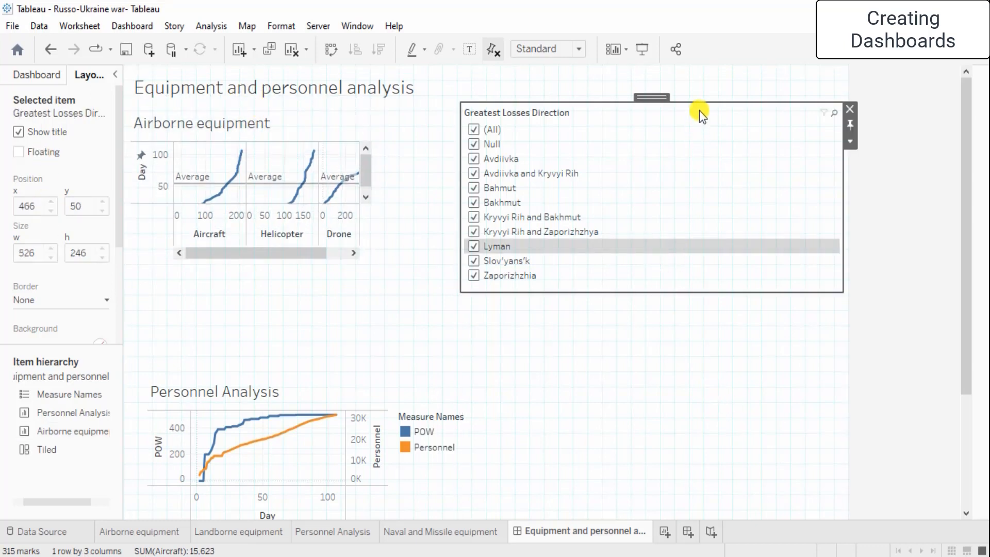
click(18, 152)
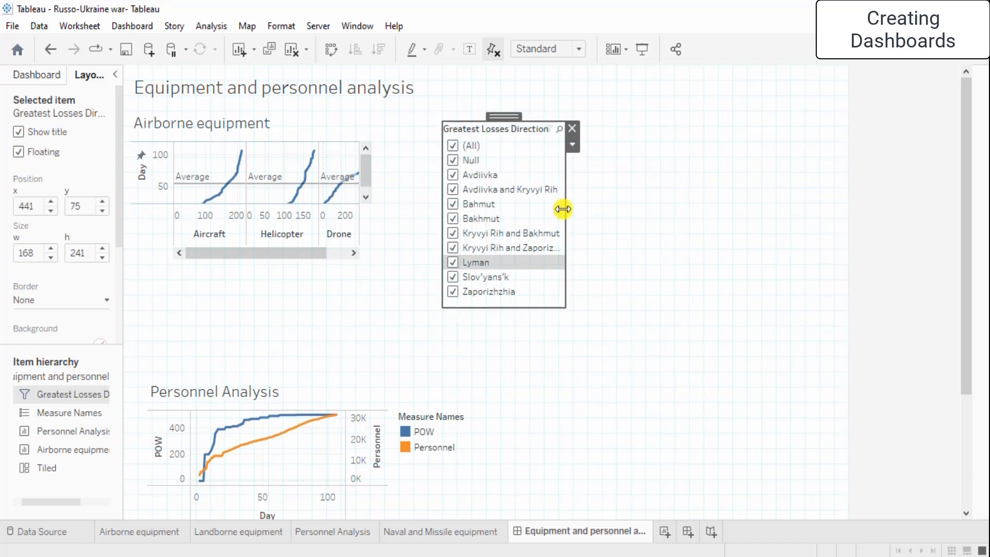
drag(504, 114, 451, 107)
Step: Move the Personnel Analysis chart up closer to Airborne equipment and align the Measure Names legend beside it at x 378, y 346
click(289, 388)
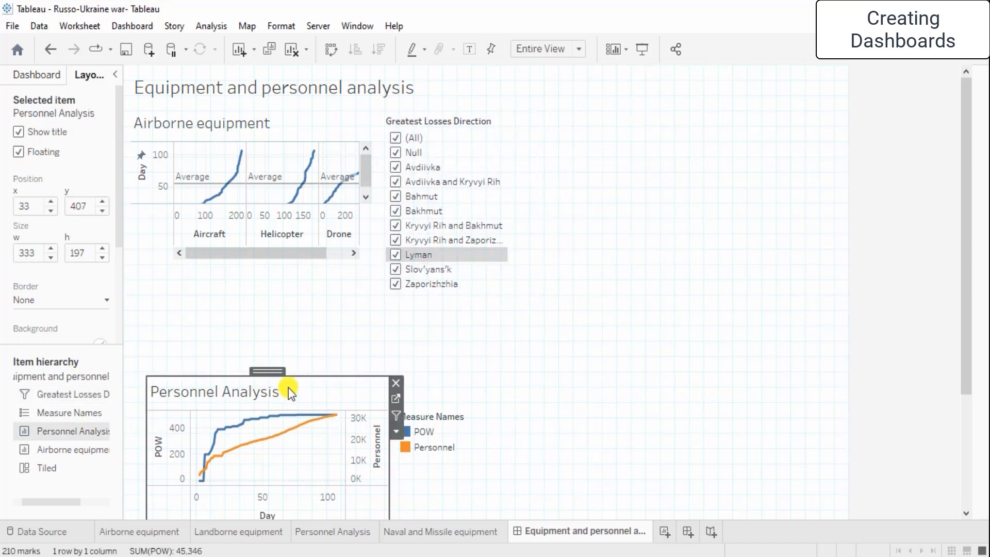
drag(267, 370, 260, 291)
click(443, 401)
click(436, 447)
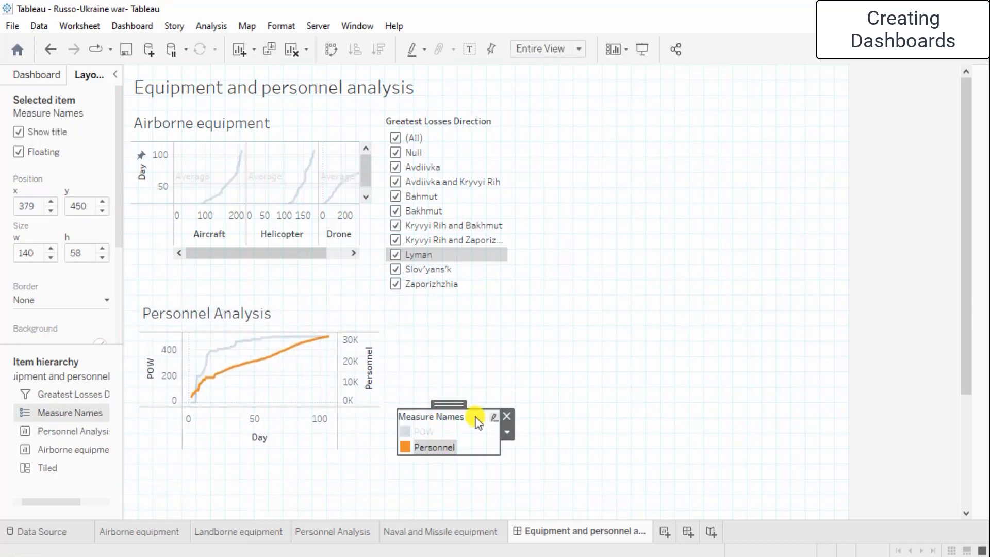
drag(449, 404, 449, 325)
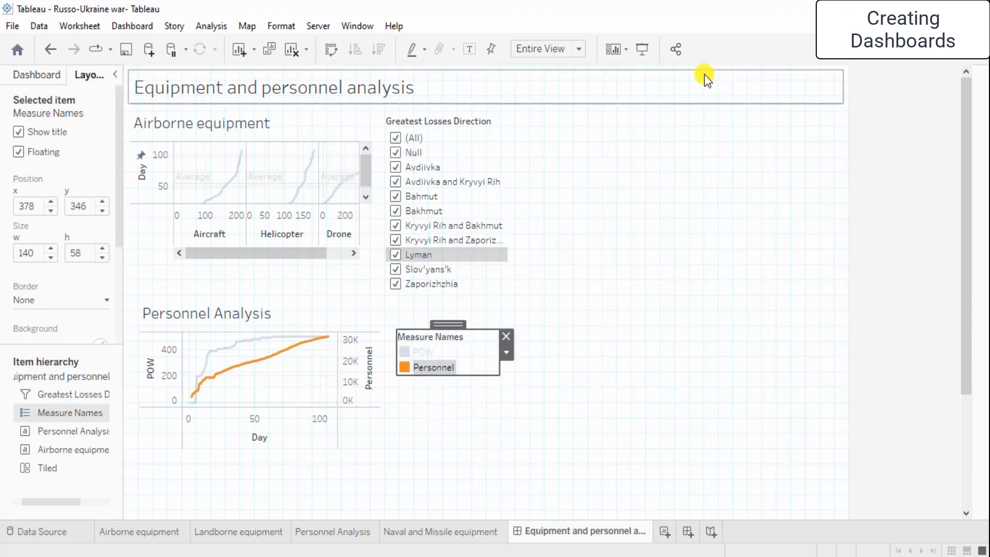
click(705, 74)
click(393, 479)
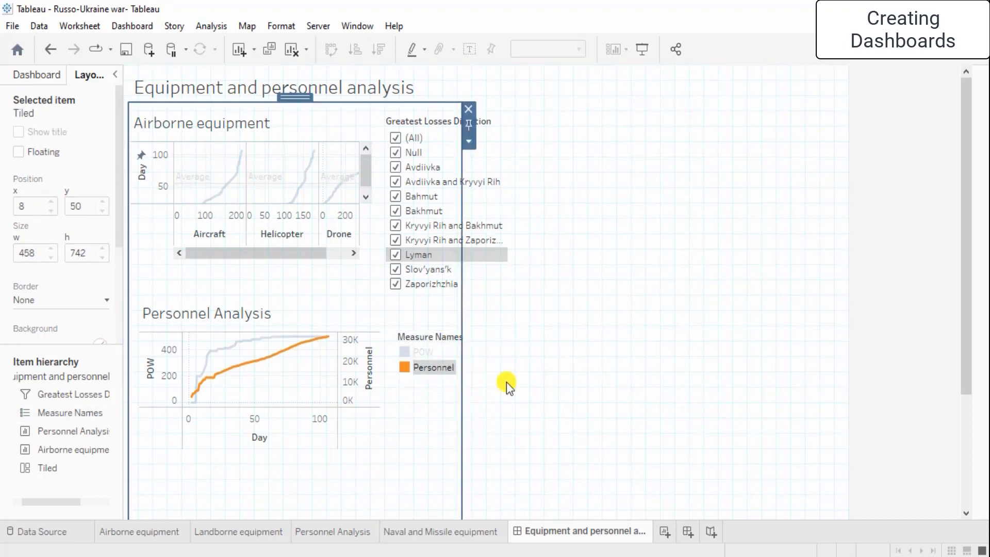
scroll(639, 280, down, 3)
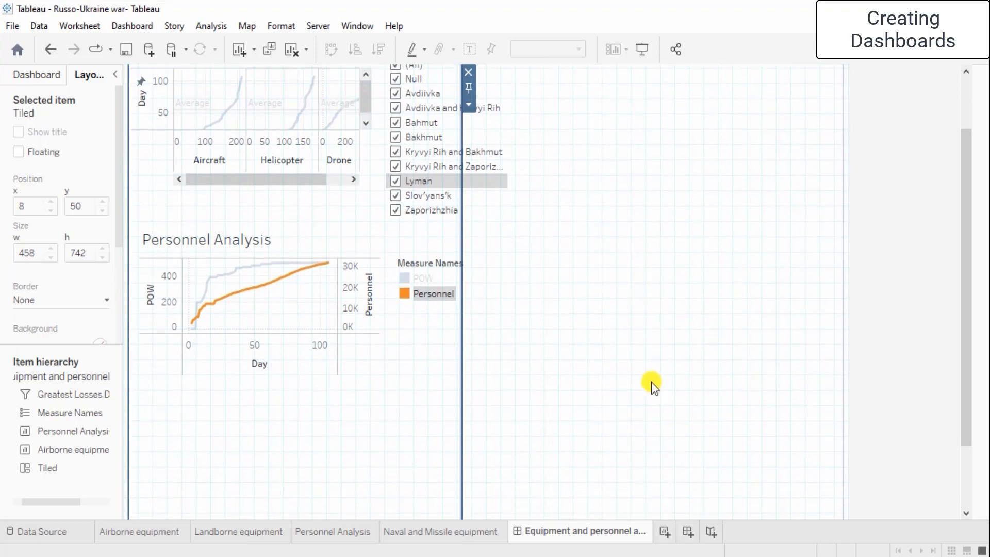
click(794, 292)
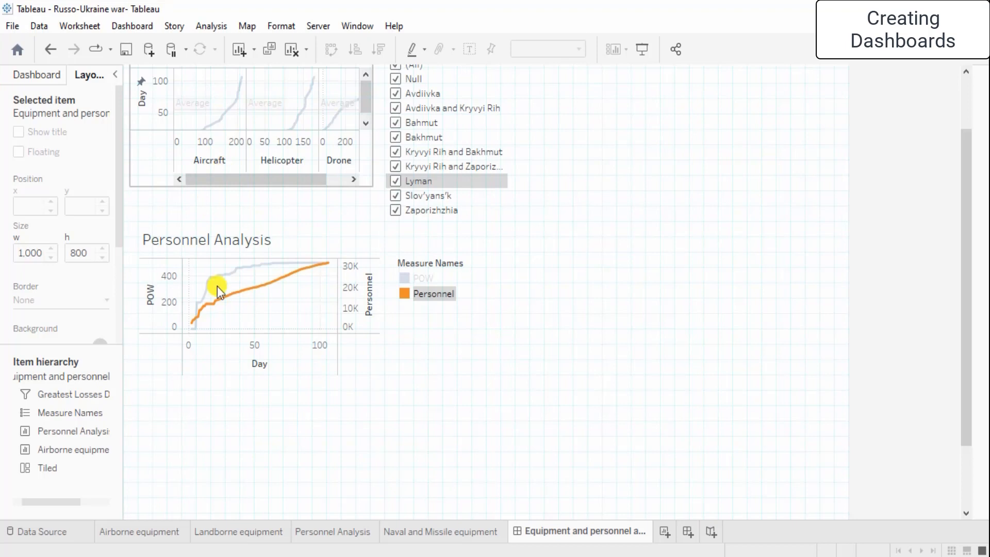
scroll(214, 287, up, 2)
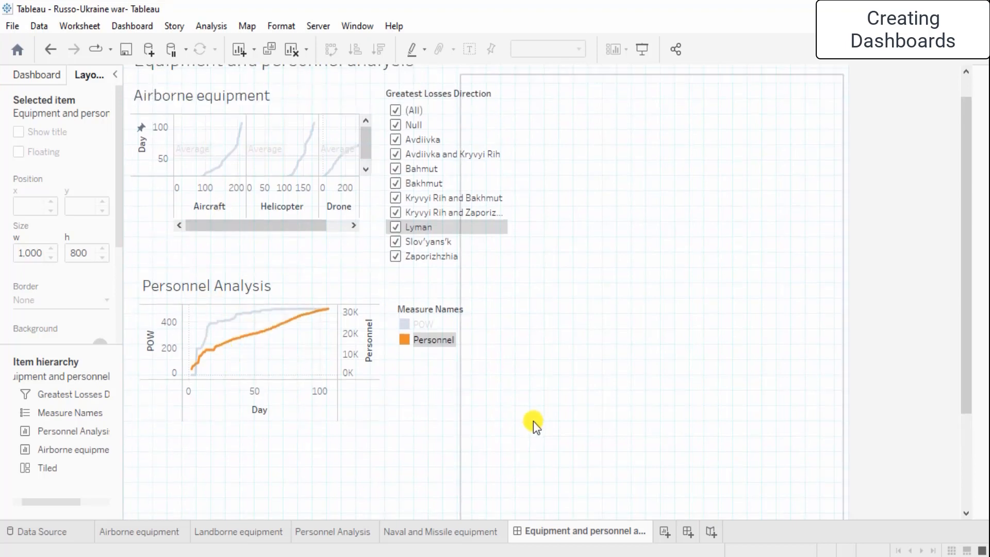
Step: Add the Landborne equipment sheet to the empty area of the dashboard
click(16, 80)
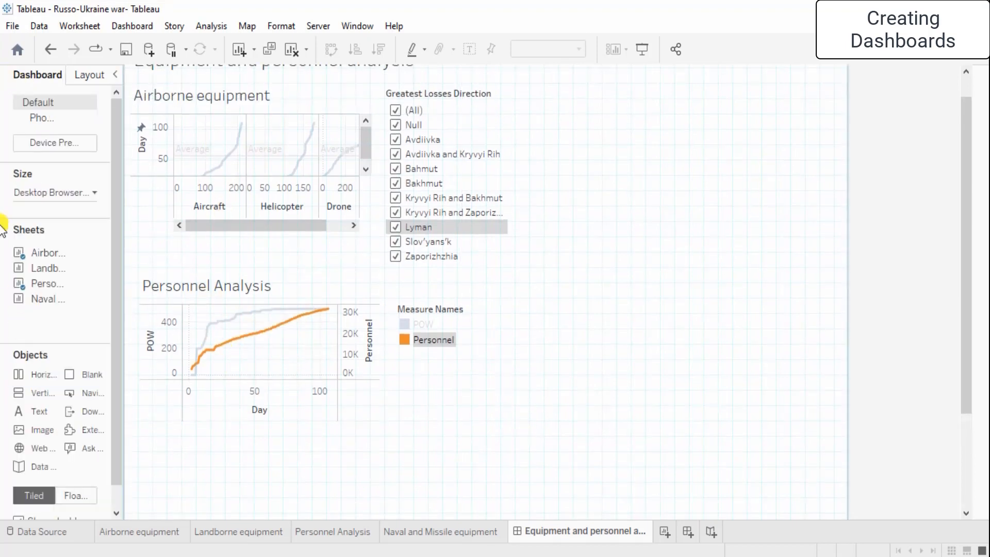
mouse_move(12, 269)
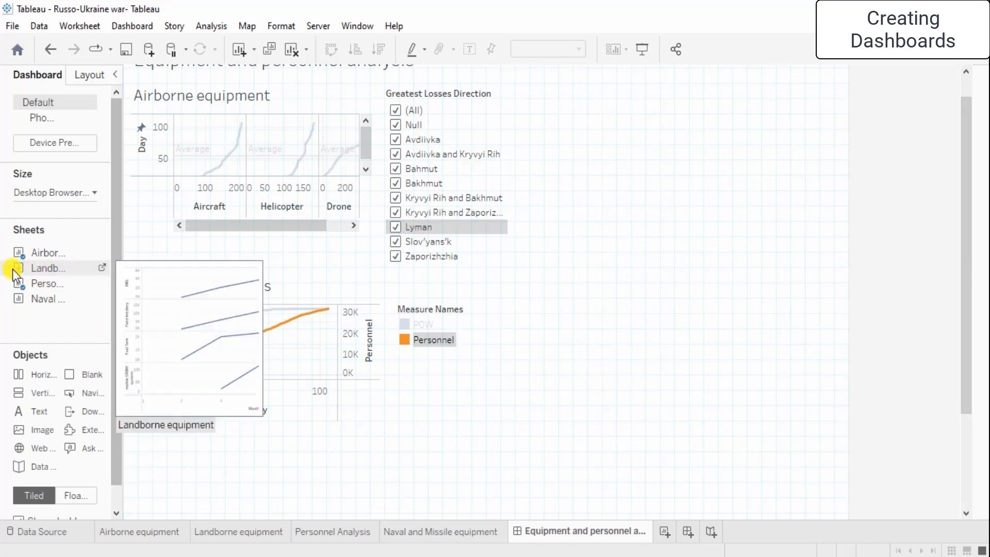
drag(38, 271, 603, 353)
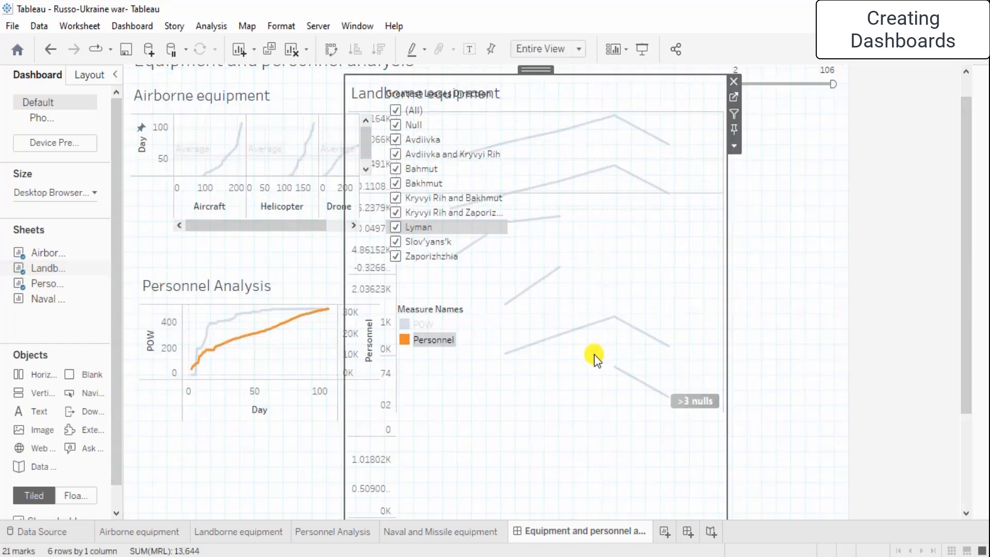
drag(530, 68, 634, 84)
drag(534, 69, 617, 85)
Step: Make the Landborne equipment chart floating and fit it beside the Greatest Losses Direction filter at about 283 by 176 px
click(83, 75)
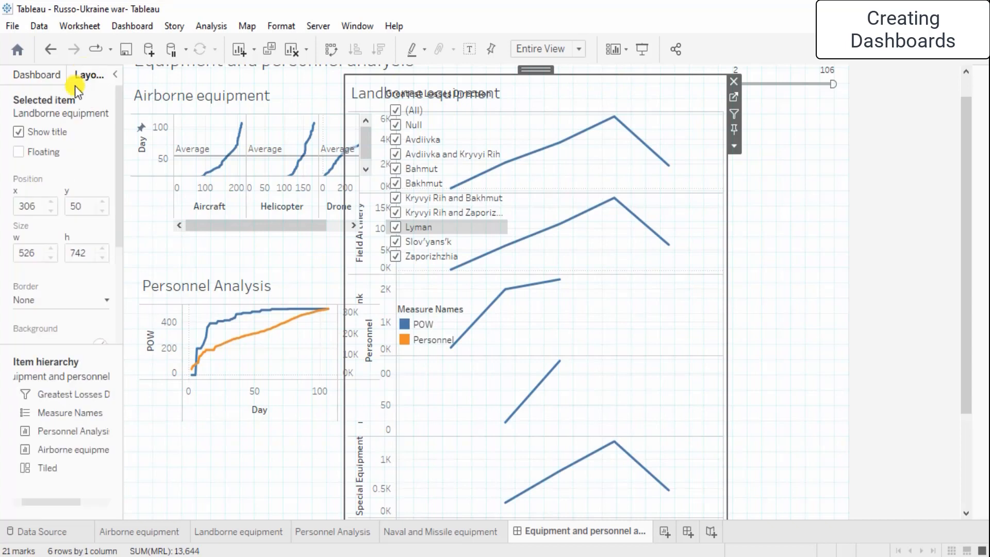
click(21, 150)
drag(444, 69, 621, 94)
drag(753, 240, 722, 222)
Step: Try to move the Day filter slightly lower on the dashboard
click(780, 88)
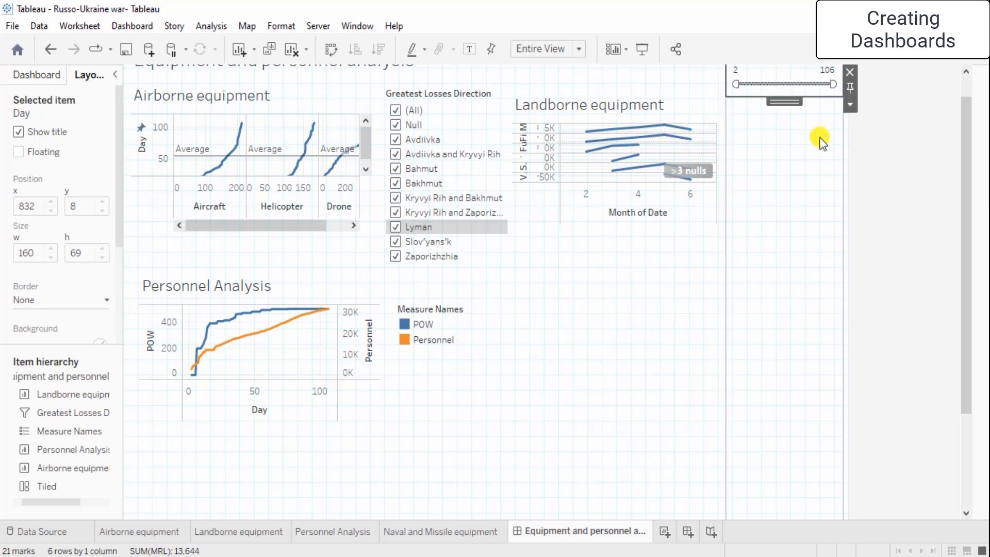
scroll(820, 137, up, 1)
mouse_move(782, 74)
mouse_down()
mouse_move(788, 99)
mouse_move(778, 73)
mouse_move(782, 95)
mouse_move(773, 91)
mouse_up()
click(769, 126)
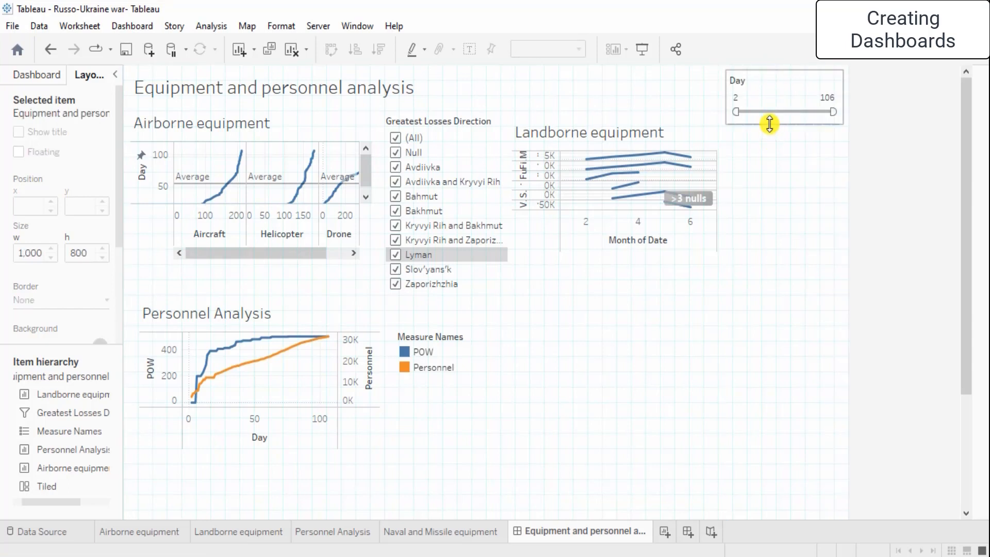
Step: Move the Landborne equipment chart to x 546, y 14, level with the dashboard title, and make it taller
click(675, 128)
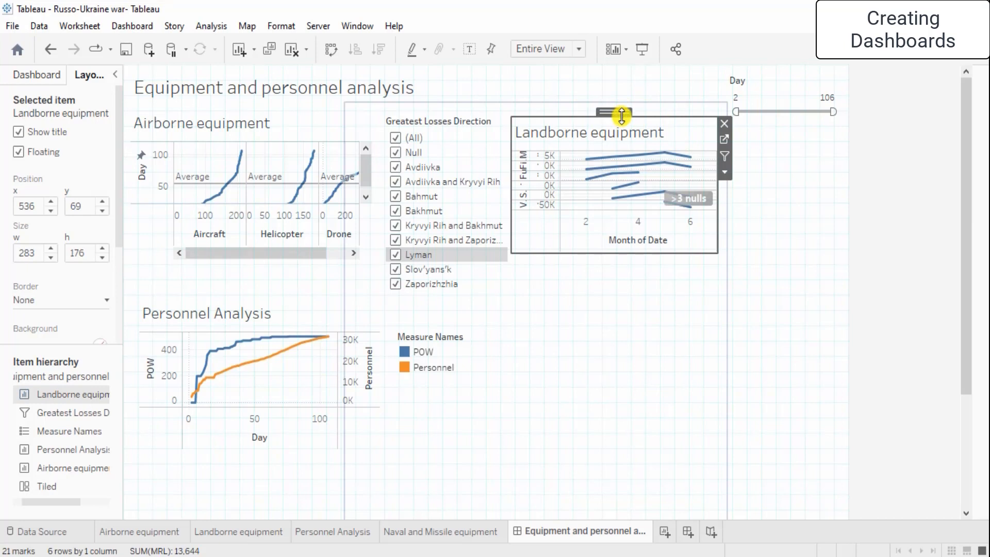
drag(622, 115, 630, 73)
click(908, 221)
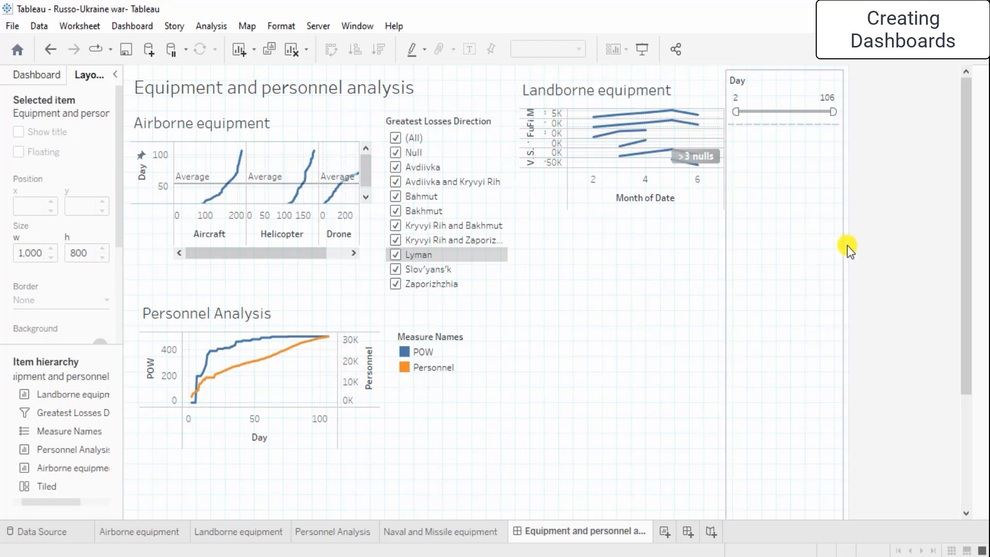
click(658, 188)
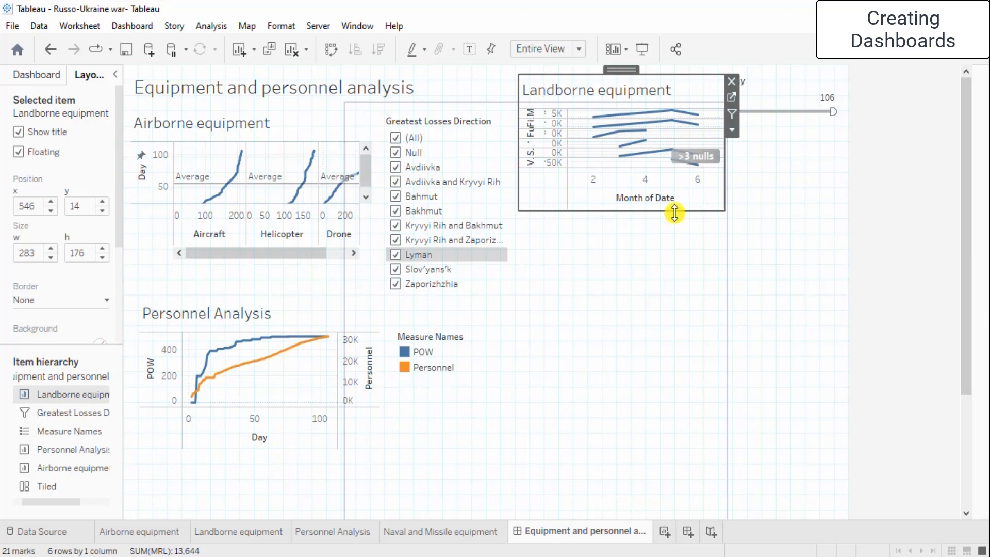
drag(698, 219, 690, 270)
Step: Narrow the Day filter to a width of 148 px and increase its height slightly
click(775, 112)
drag(728, 100, 735, 102)
click(777, 97)
drag(783, 75, 781, 94)
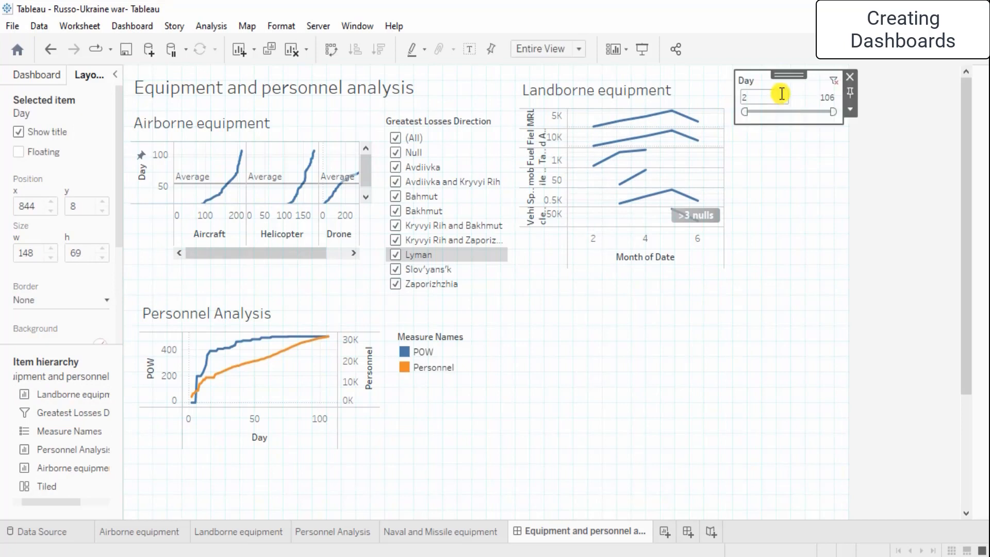
drag(824, 125, 772, 143)
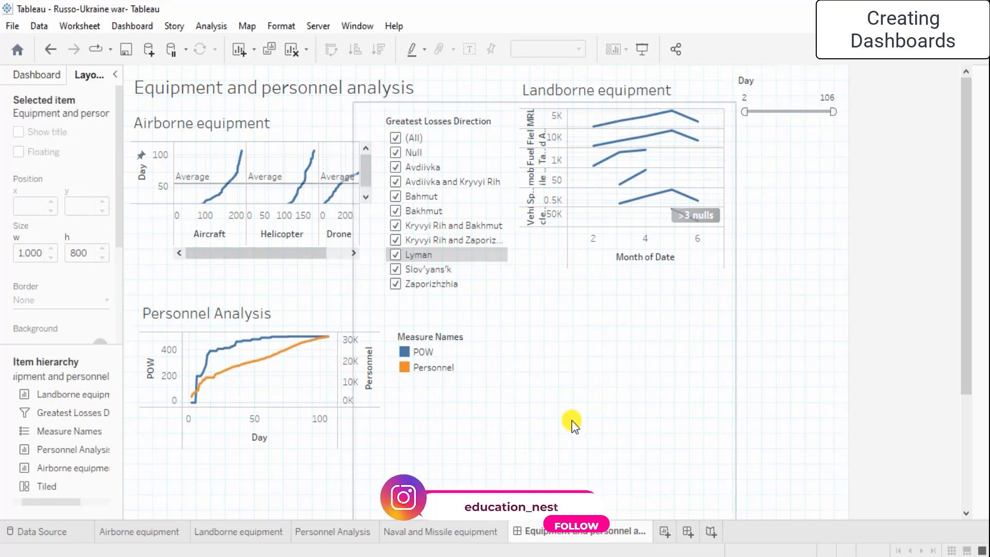
Step: Add the Naval and Missile equipment sheet to the dashboard's empty area
click(841, 387)
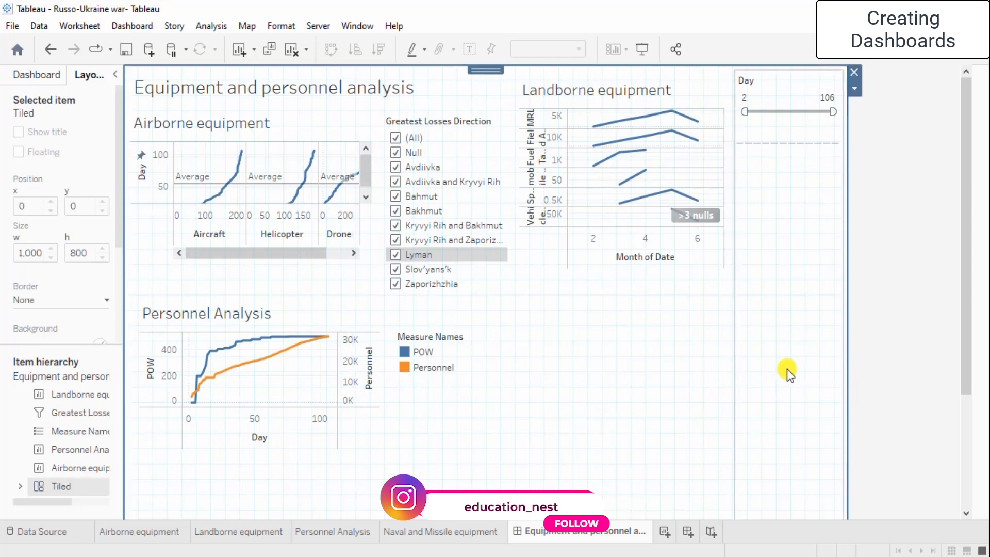
click(35, 76)
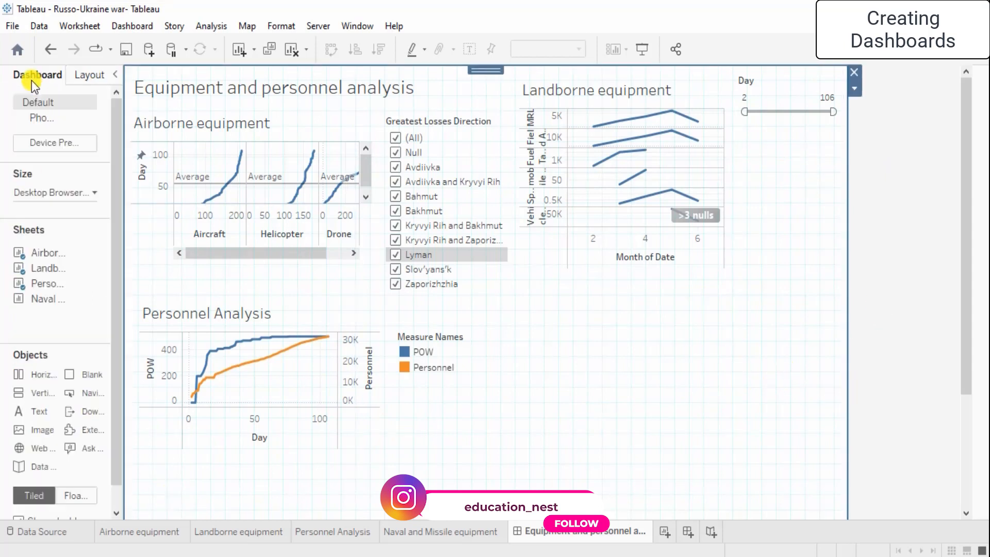
click(42, 300)
drag(42, 304, 596, 422)
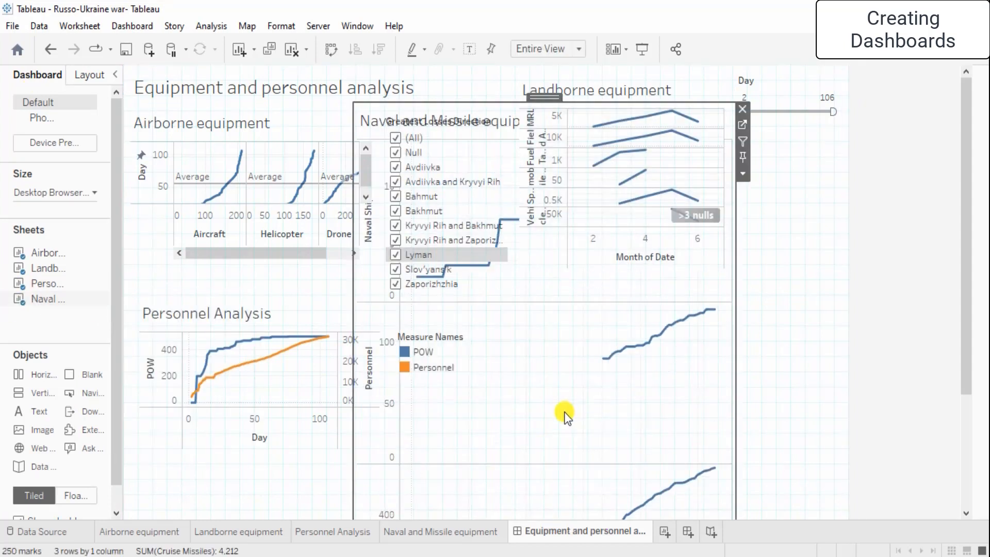
Step: Make the Naval and Missile equipment chart floating and place it below Landborne equipment at x 529, y 311
click(83, 77)
click(18, 152)
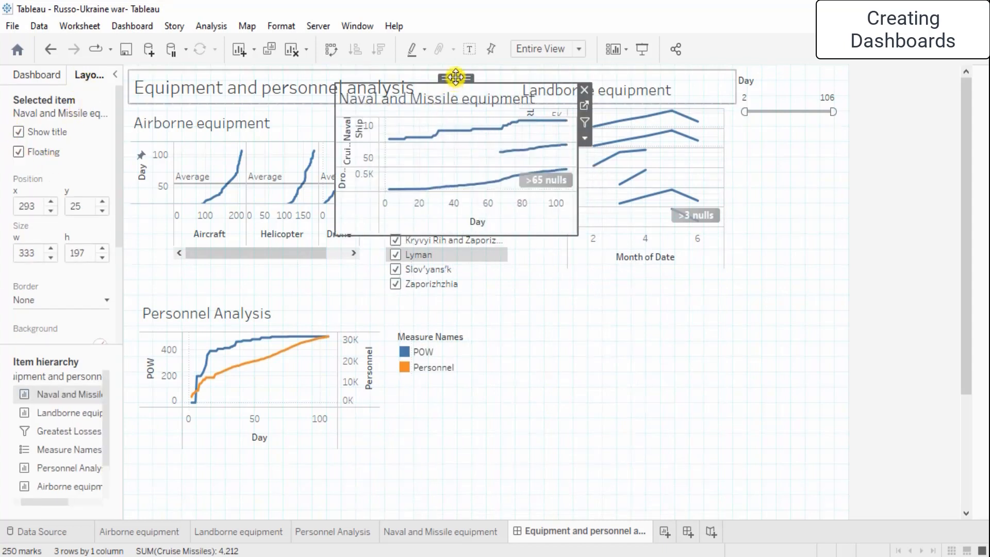
drag(456, 78, 627, 296)
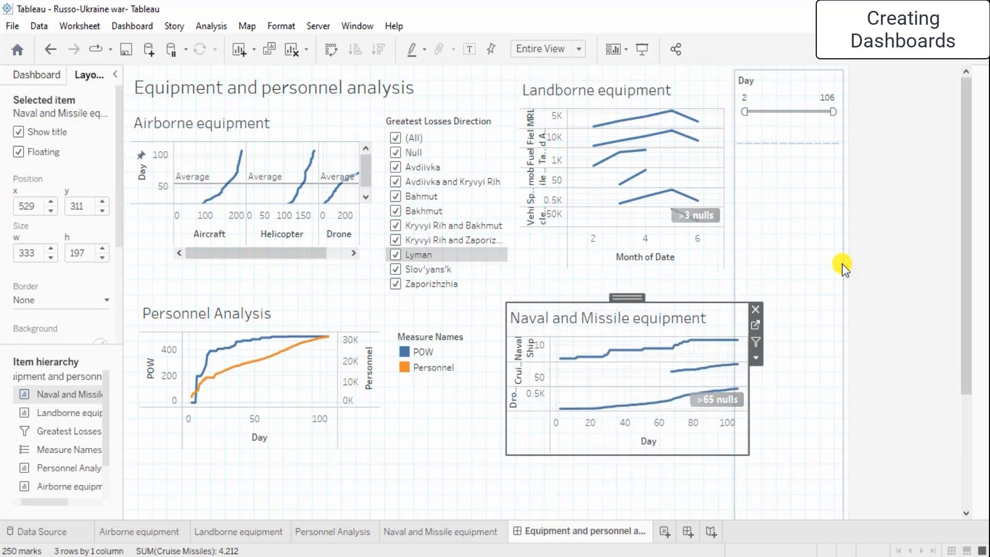
click(821, 258)
Step: Review the assembled dashboard, the data source and the Airborne equipment worksheet, and return to the dashboard's sheet and object lists
click(641, 489)
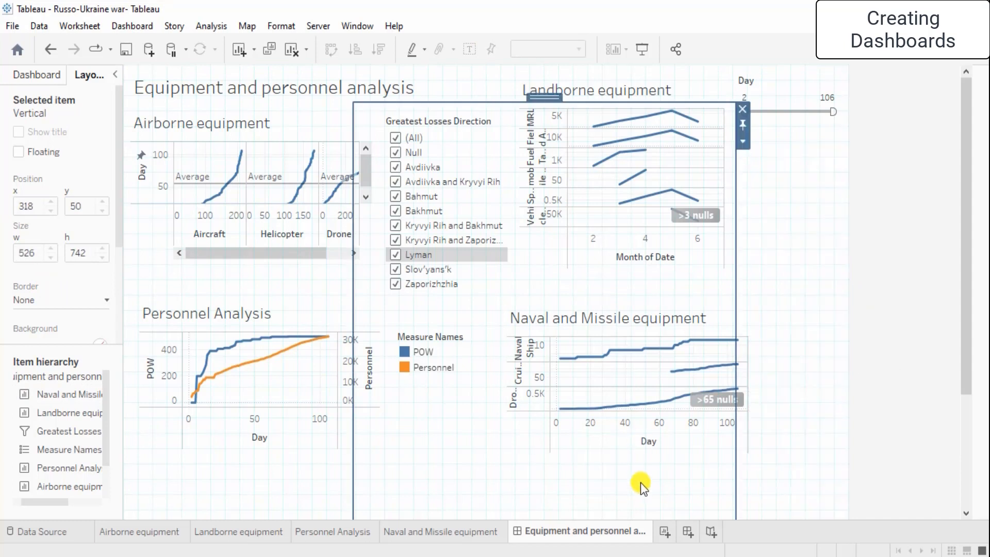
scroll(641, 482, down, 2)
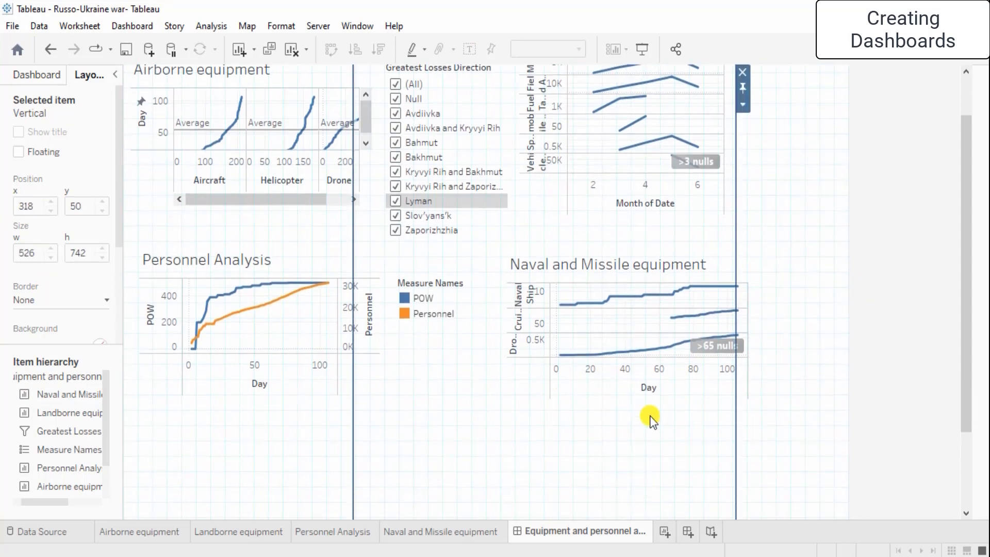
scroll(651, 421, down, 2)
click(144, 26)
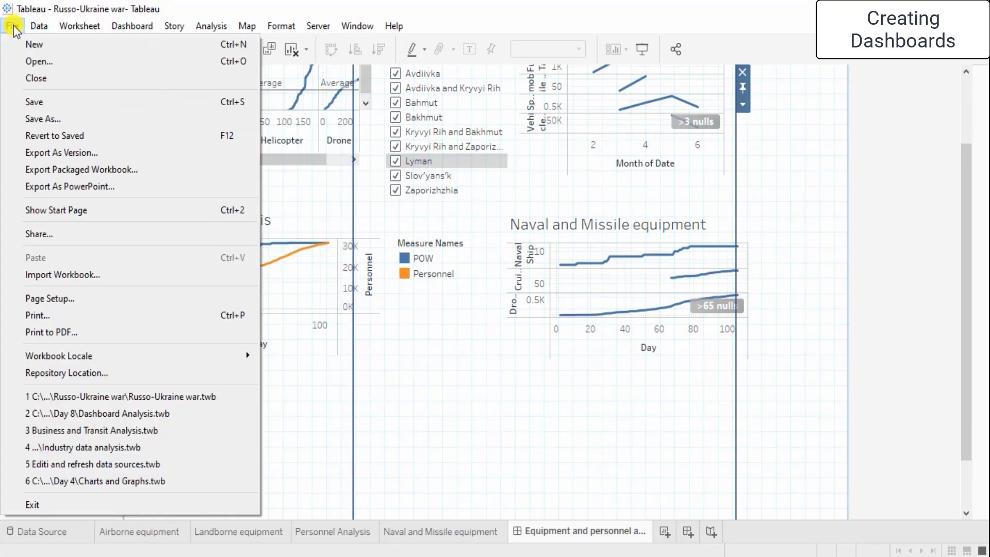
click(473, 4)
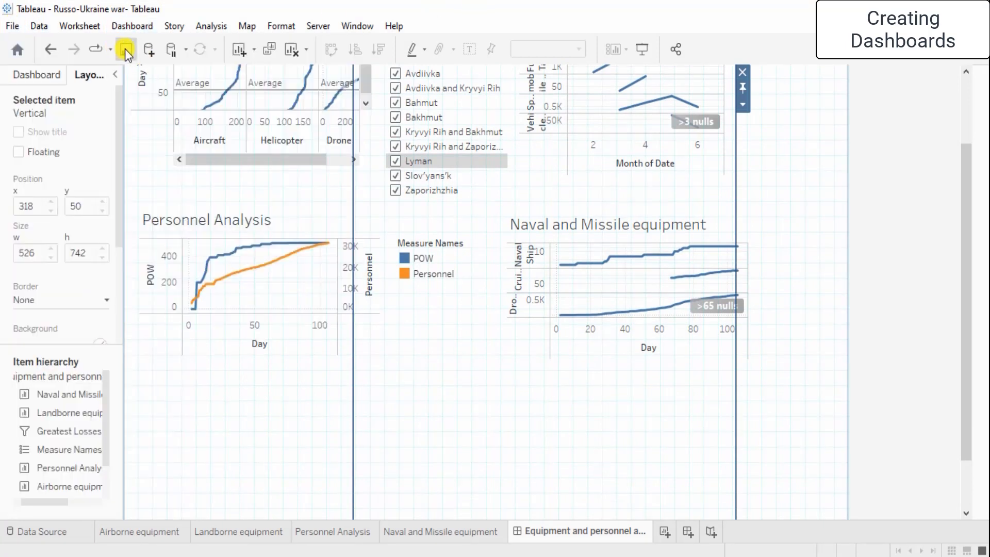
click(803, 209)
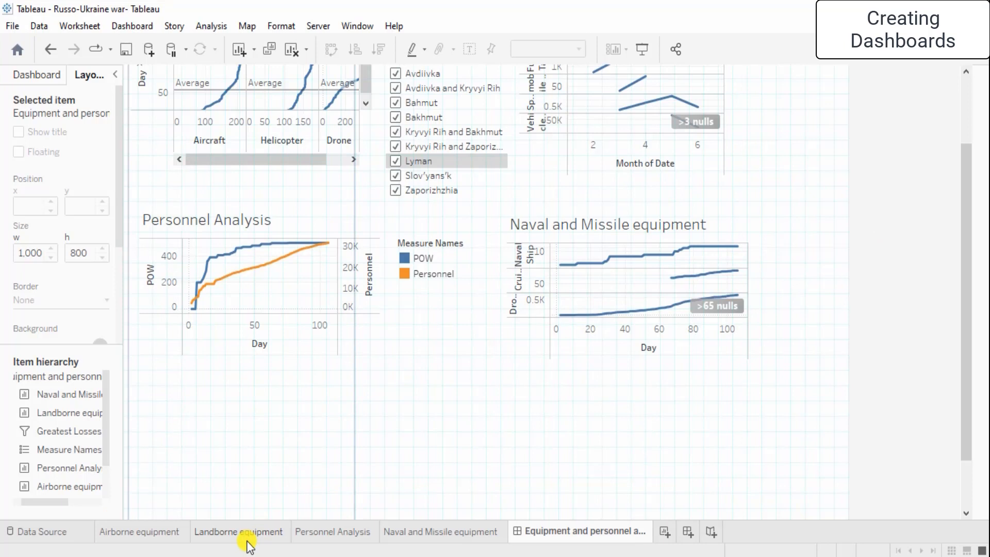
click(32, 533)
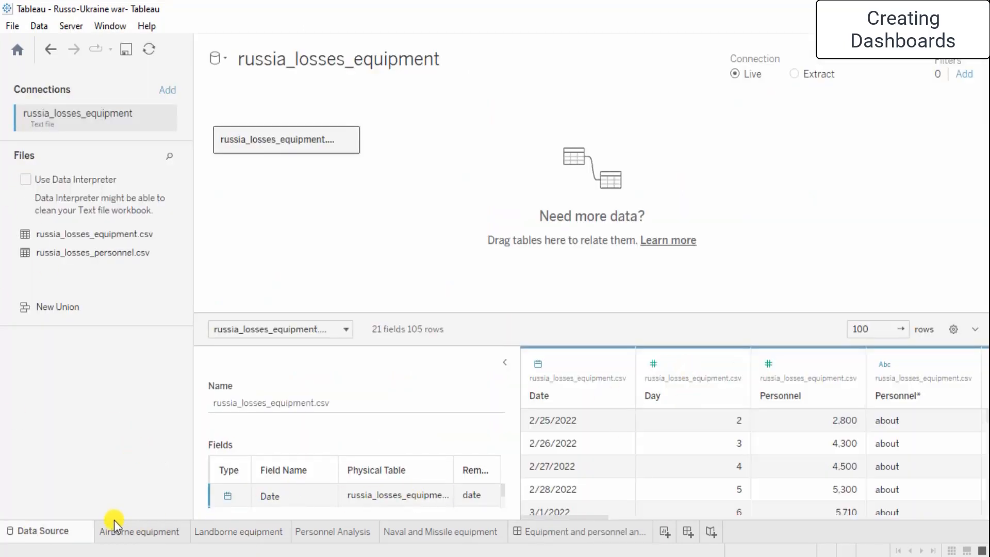
click(122, 531)
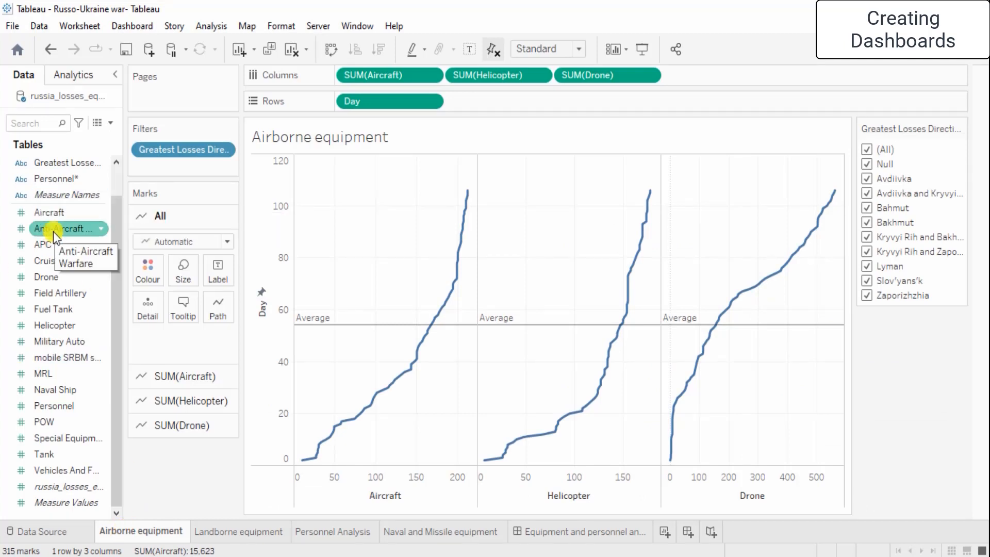
scroll(54, 231, up, 1)
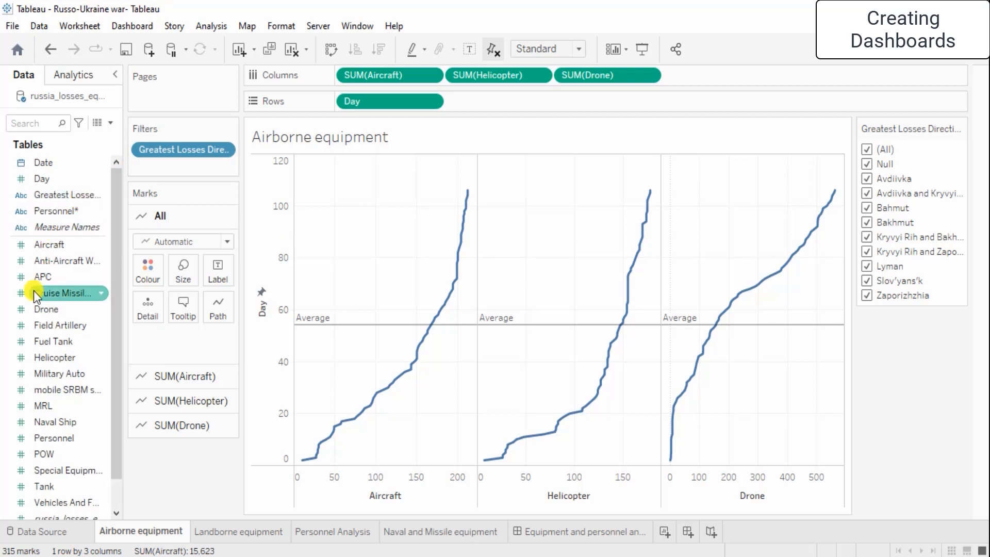
click(609, 530)
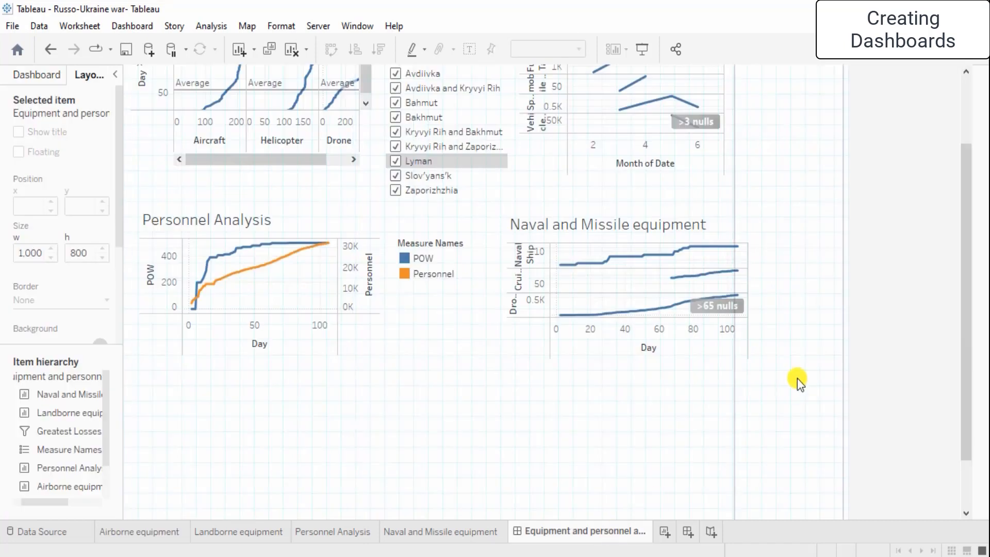
click(794, 312)
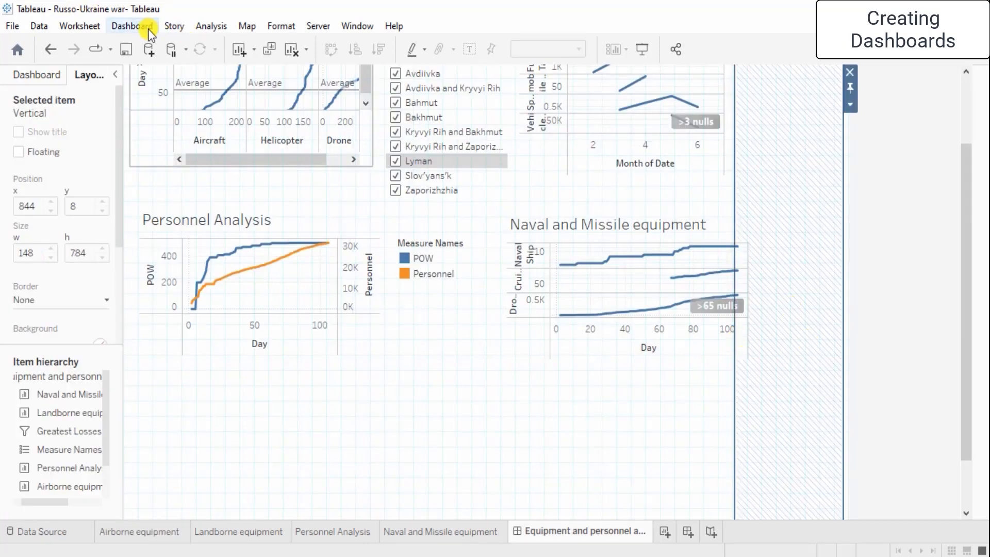
click(46, 77)
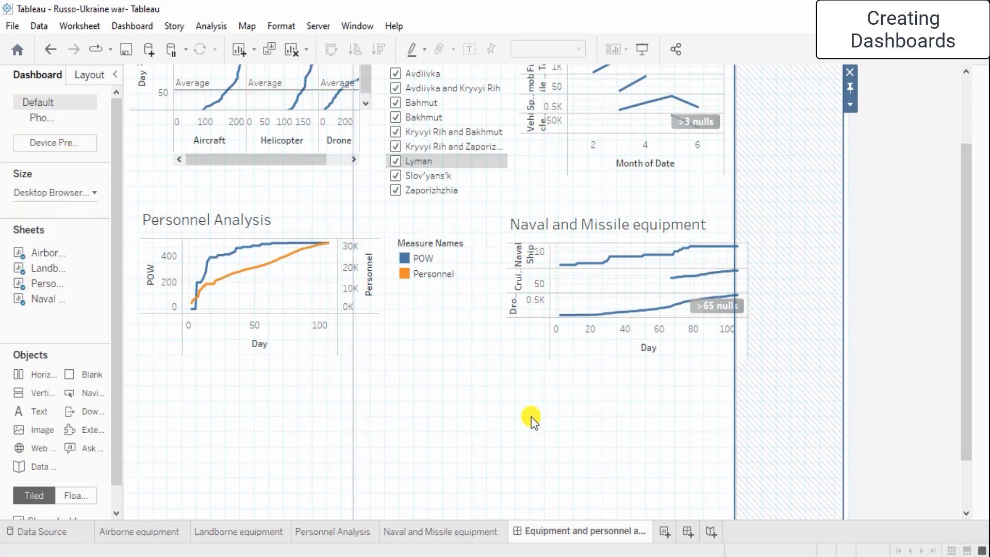
Step: Add a new blank worksheet after the dashboard
click(664, 532)
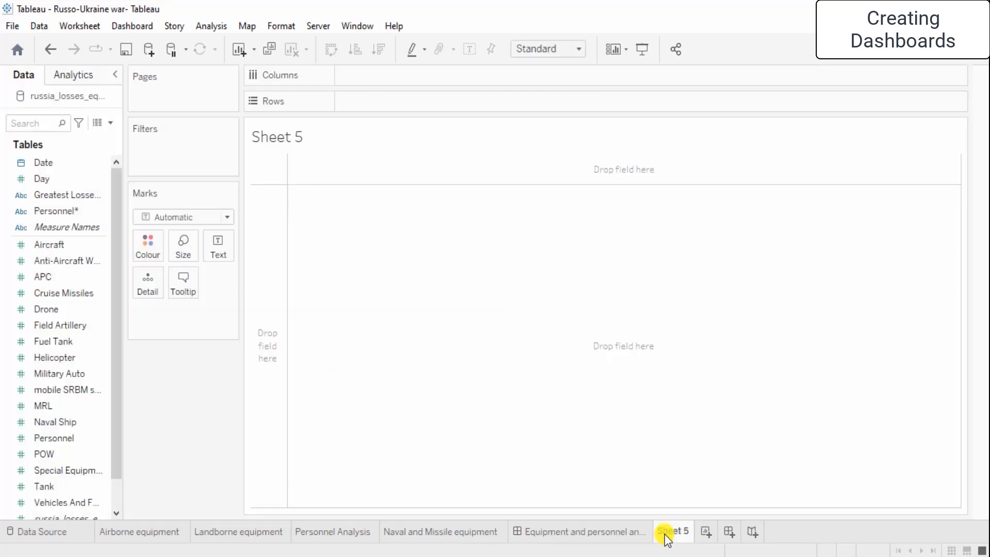
Step: Rename the Equipment and personnel analysis dashboard by adding "Desktop layout - " in front of its name
click(590, 532)
right_click(589, 534)
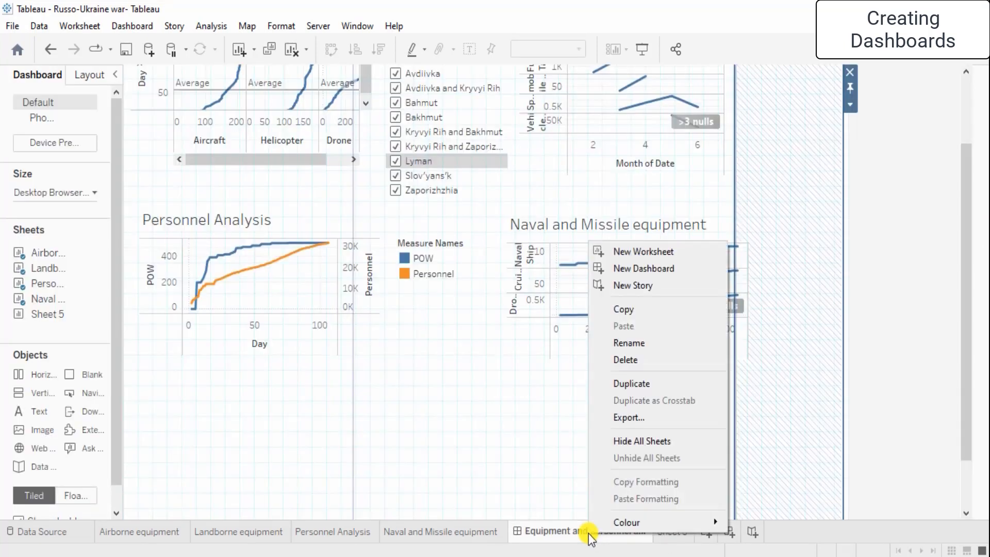
click(609, 344)
key(Return)
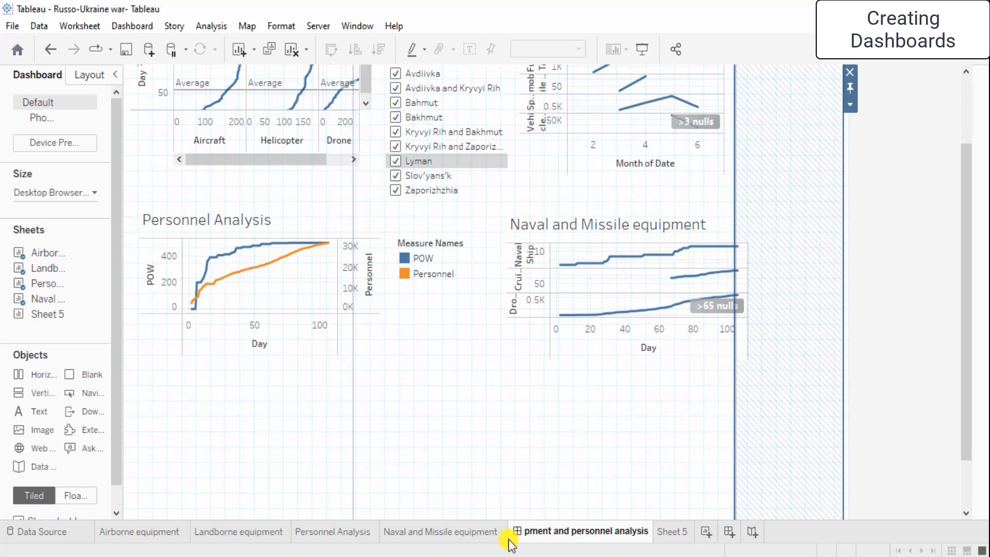
mouse_move(505, 542)
text(Desktop layout - Equipment ar)
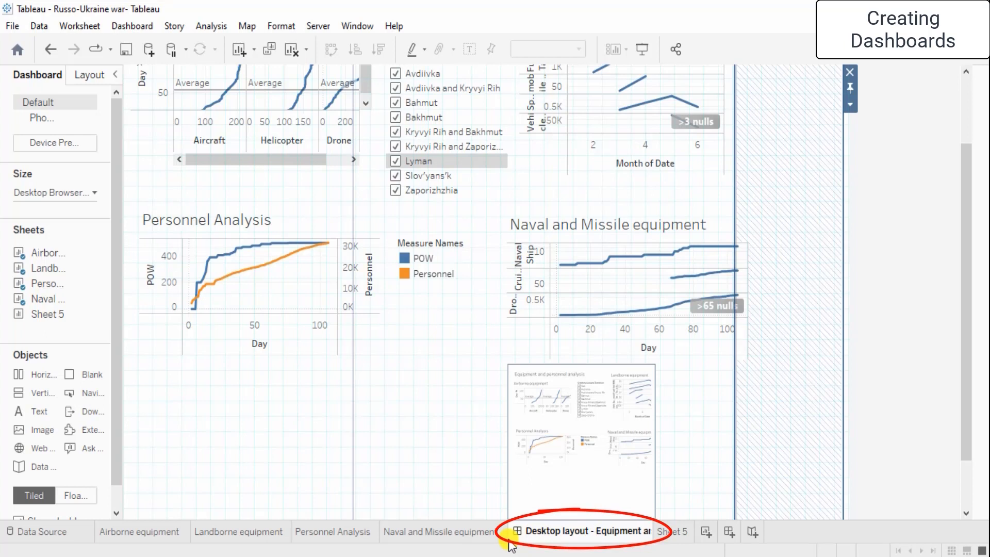
click(876, 349)
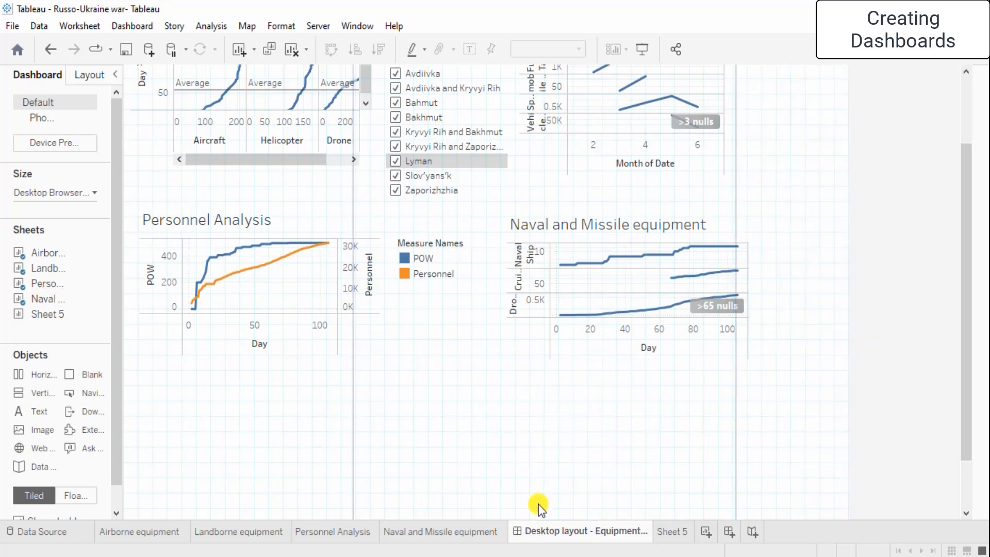
Step: Delete the blank worksheet Sheet 5
click(666, 530)
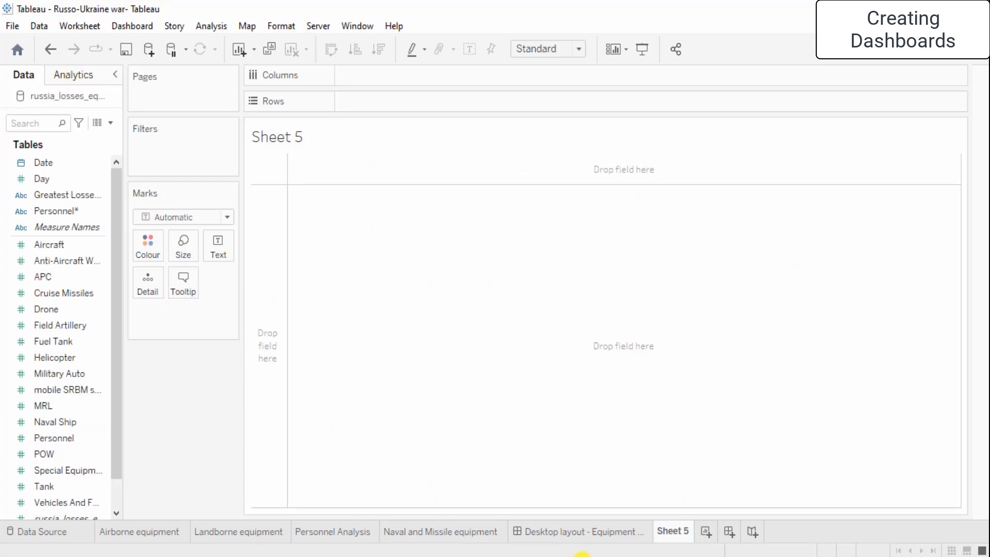
right_click(675, 532)
click(722, 361)
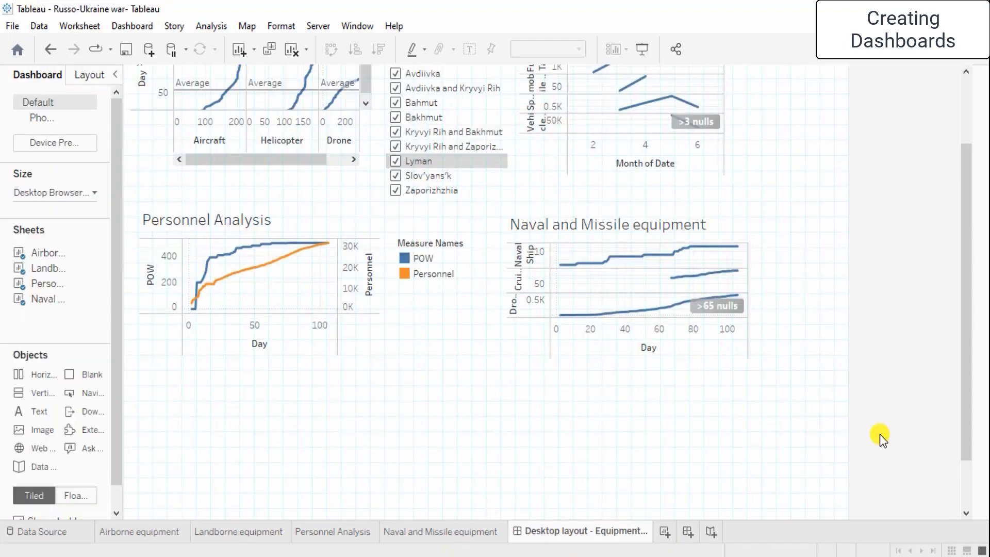
Step: Create a new dashboard and preview its Phone layout on the iPhone XR, XS Max, 11 Pro Max model
click(689, 531)
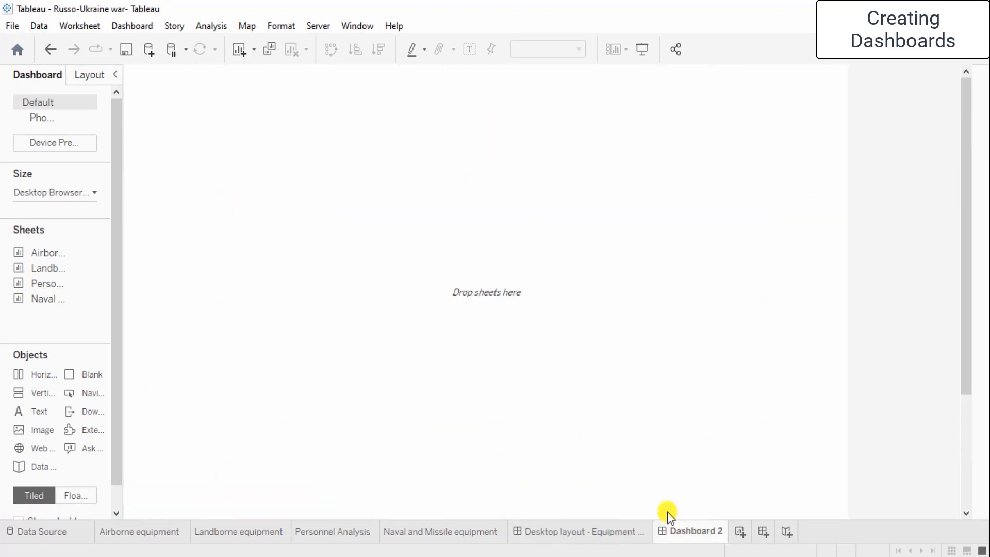
click(33, 114)
click(54, 142)
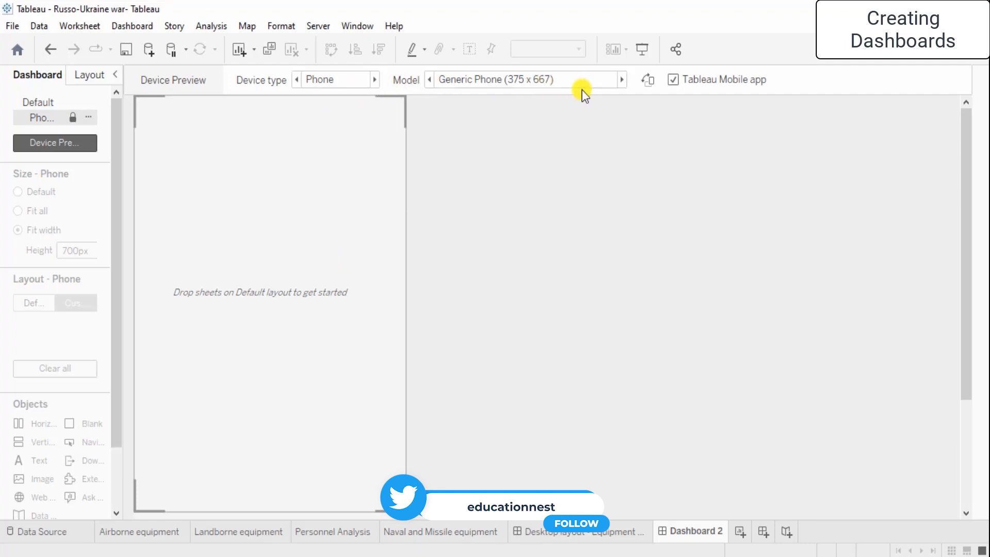
click(622, 81)
click(622, 81)
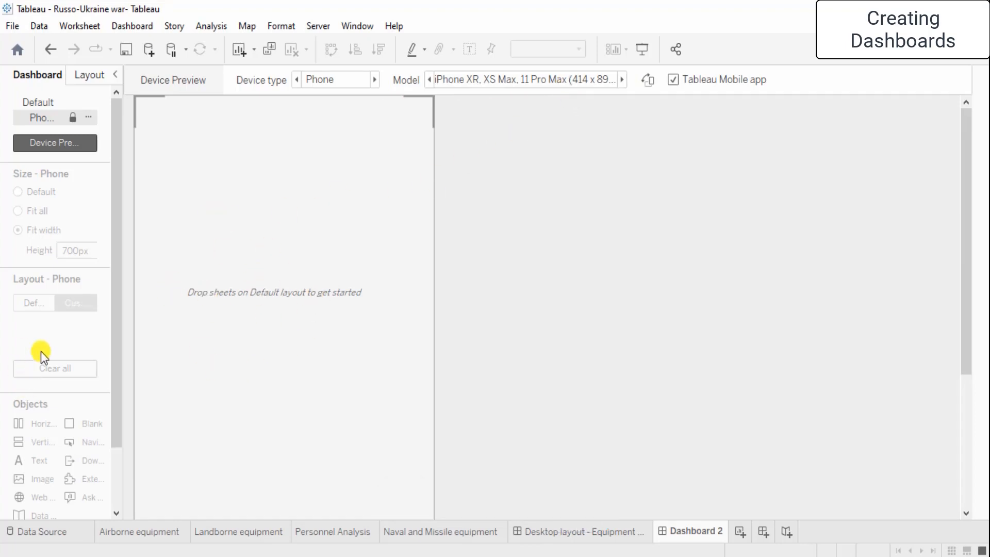
Step: Turn off the auto-generated Phone layout of the new dashboard and make it a custom, editable one
click(85, 74)
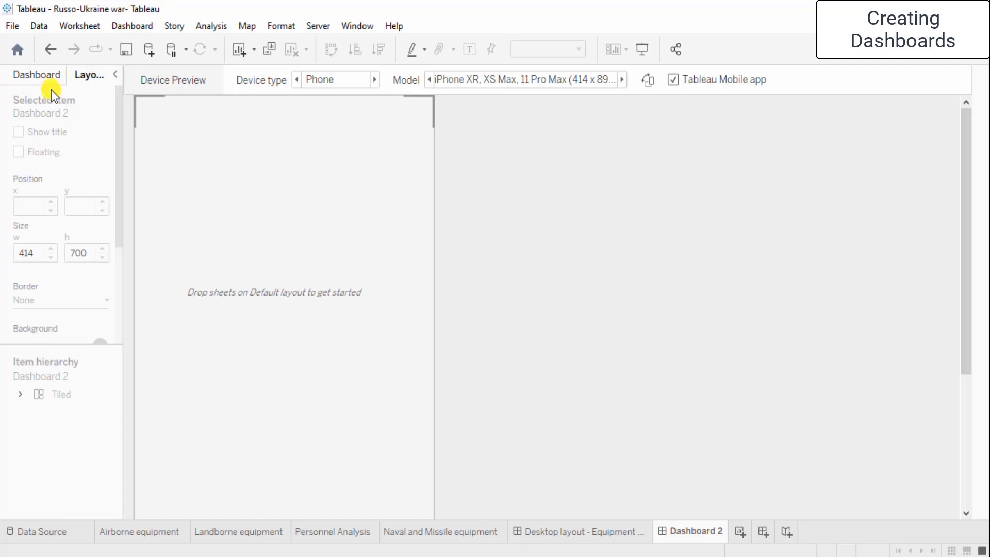
click(45, 75)
click(278, 285)
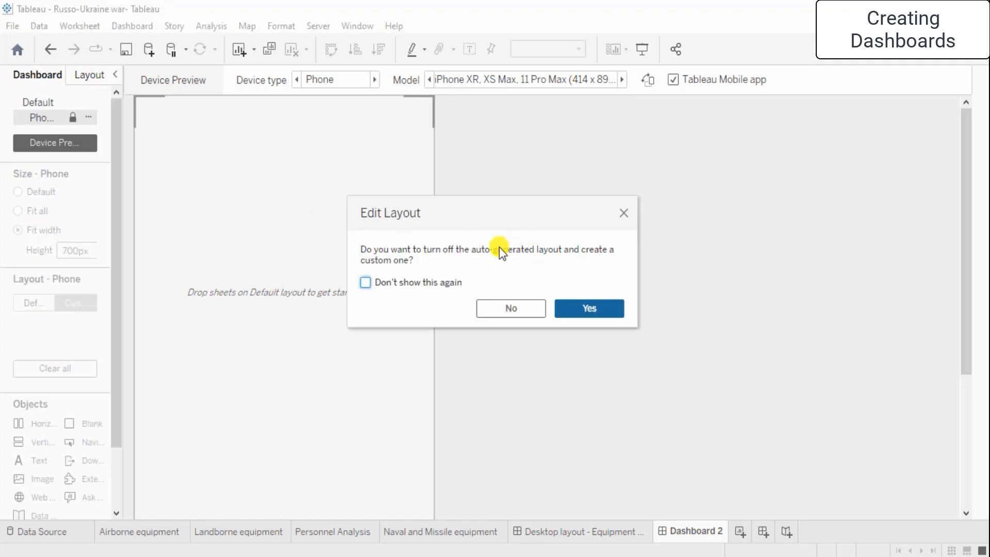
click(606, 307)
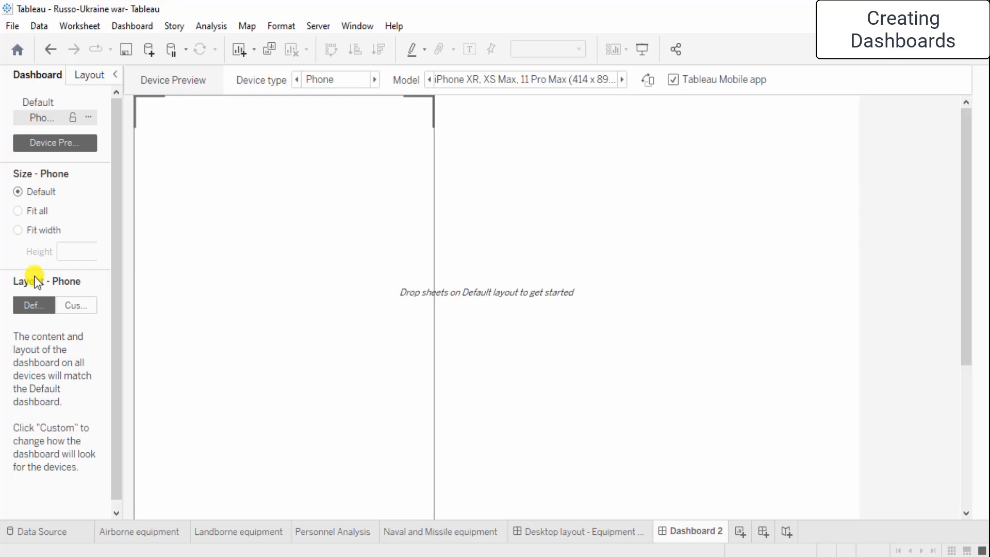
scroll(253, 364, down, 2)
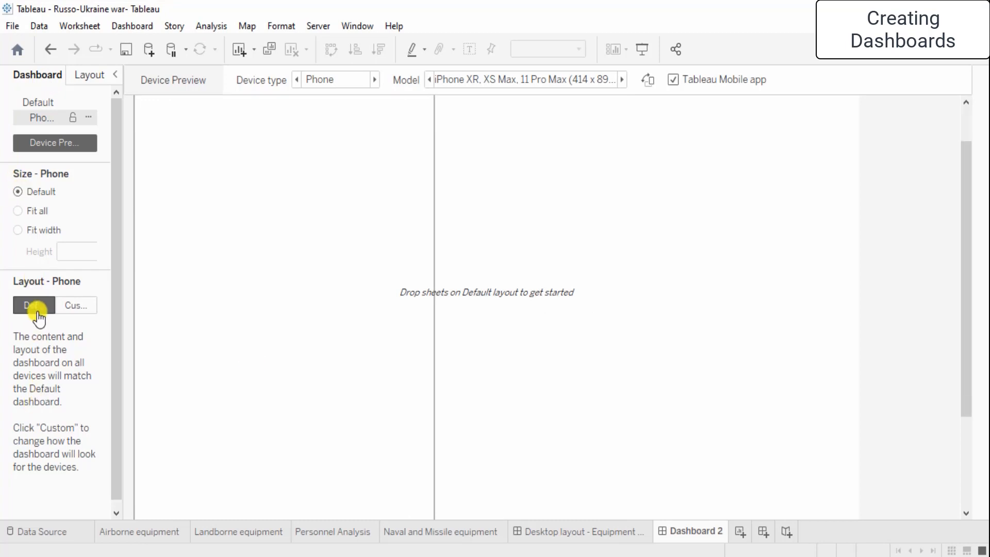
Step: Turn off the device preview for the new dashboard's Phone layout
click(89, 76)
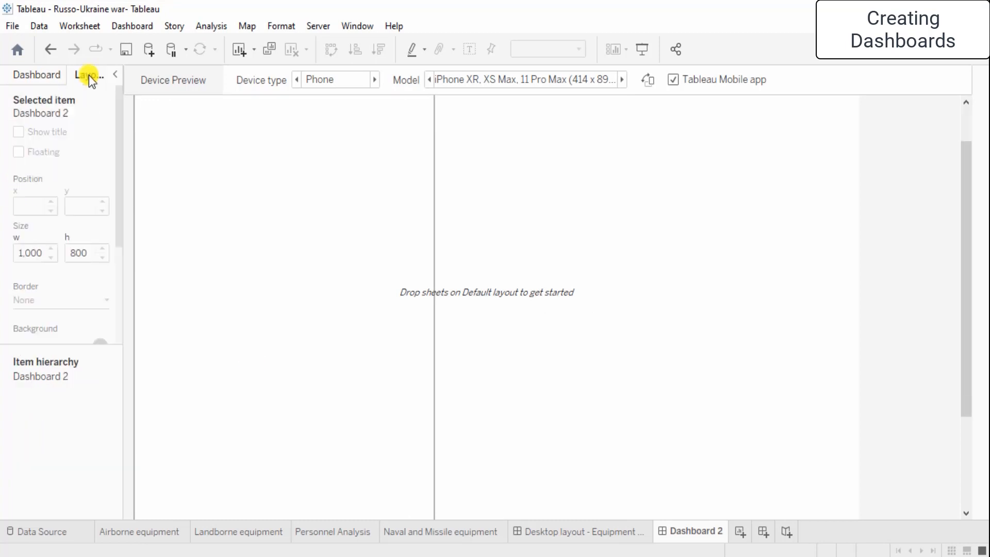
click(28, 74)
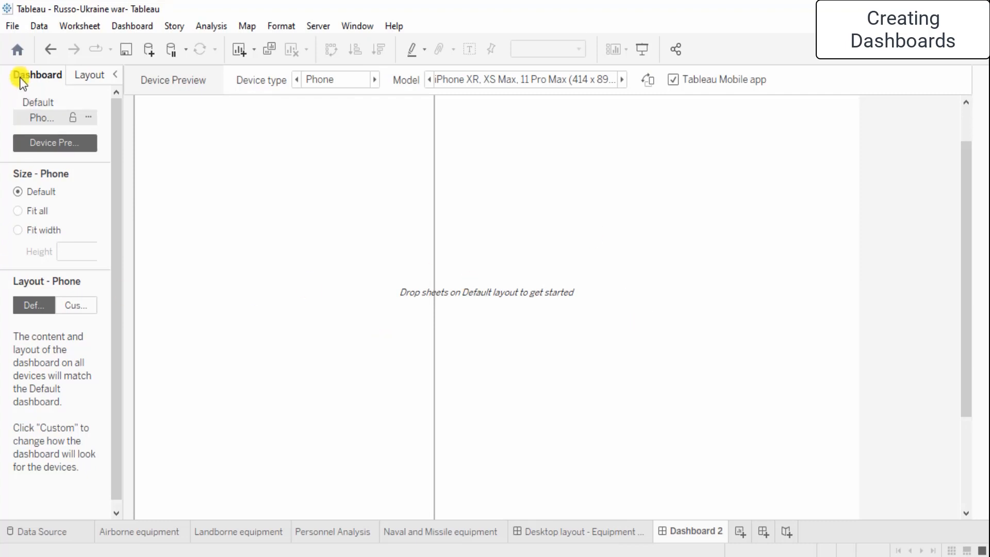
click(38, 147)
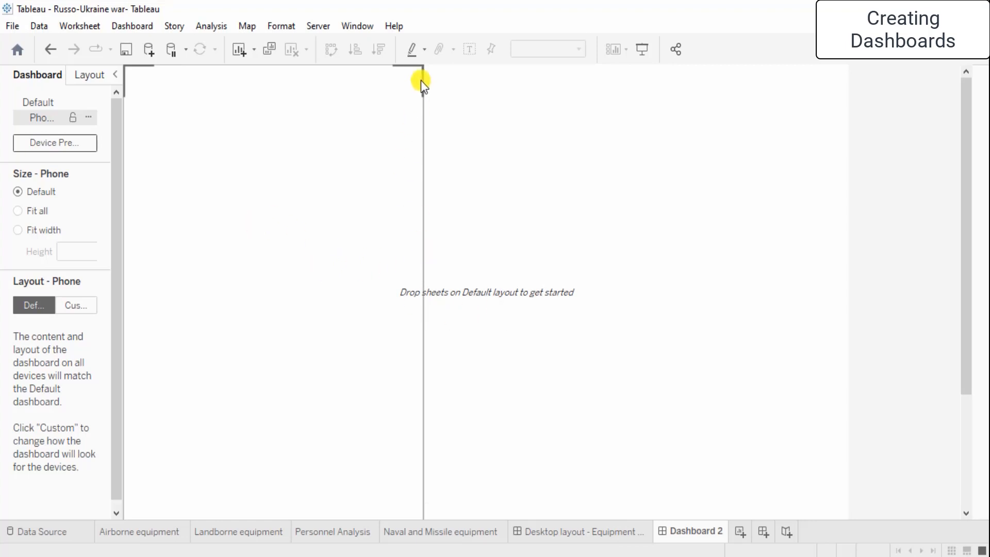
Step: Check the desktop layout dashboard, return to Dashboard 2 and set its Phone layout size to Fit width
click(87, 76)
click(591, 531)
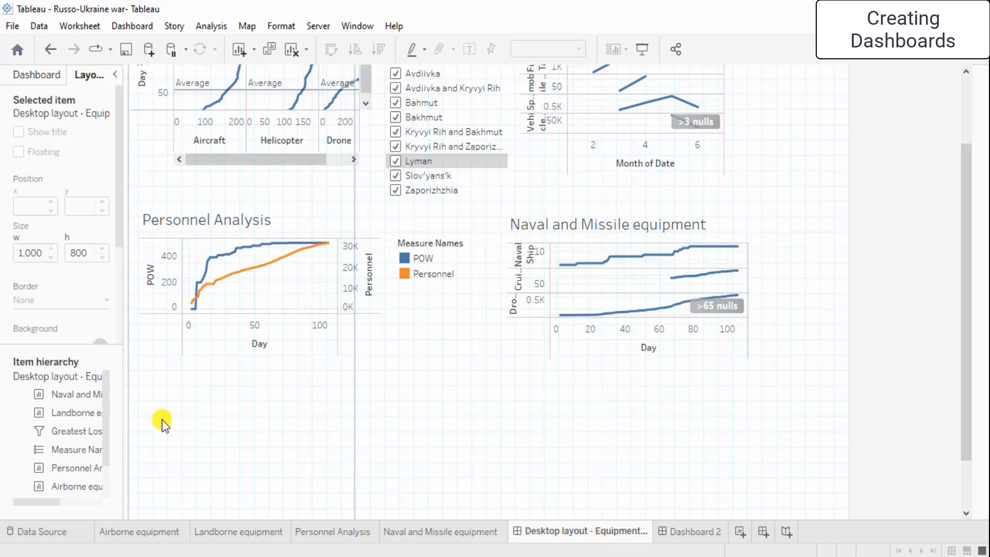
click(47, 77)
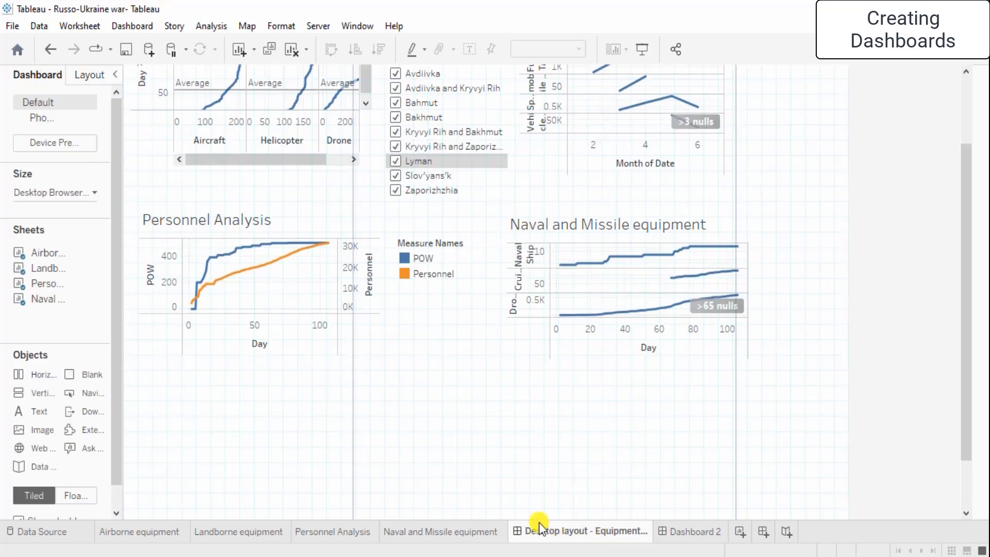
click(699, 536)
click(35, 228)
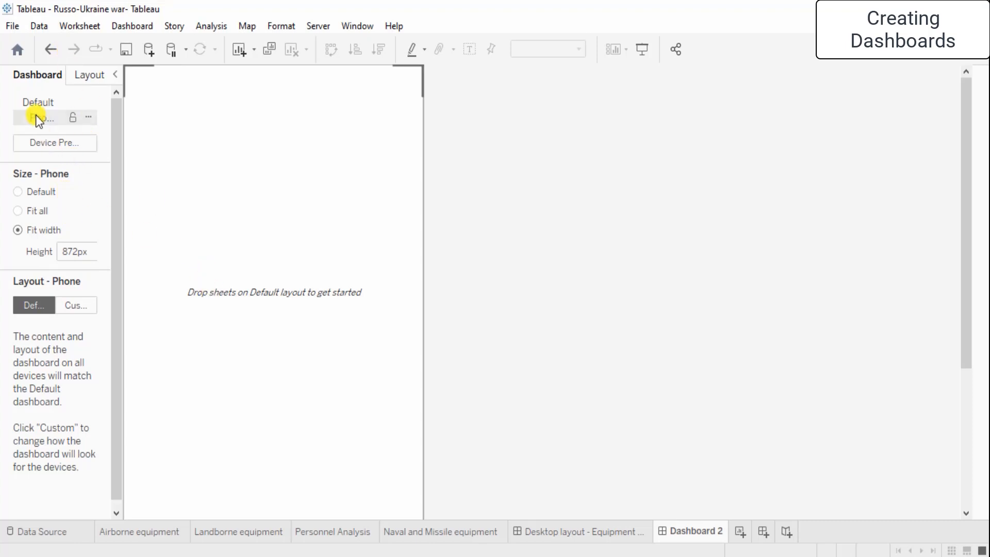
Step: Switch Dashboard 2's Phone layout from default to custom and show the dashboard title
click(89, 117)
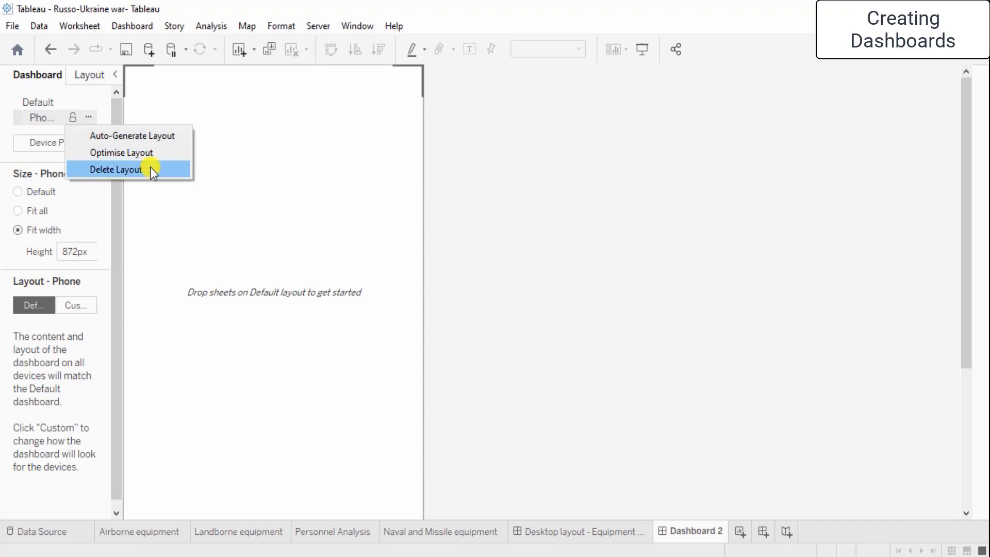
click(552, 319)
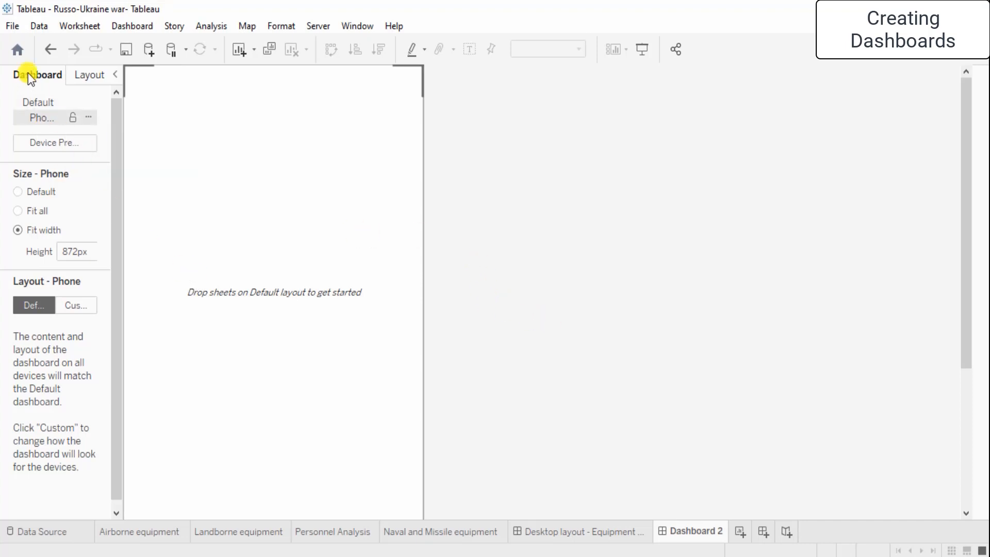
click(74, 308)
scroll(75, 416, down, 2)
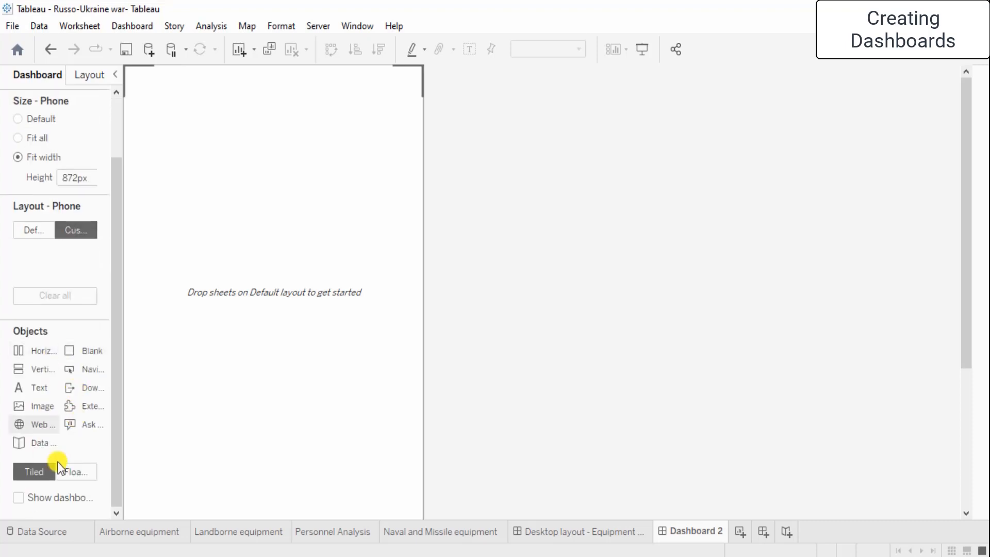
click(19, 498)
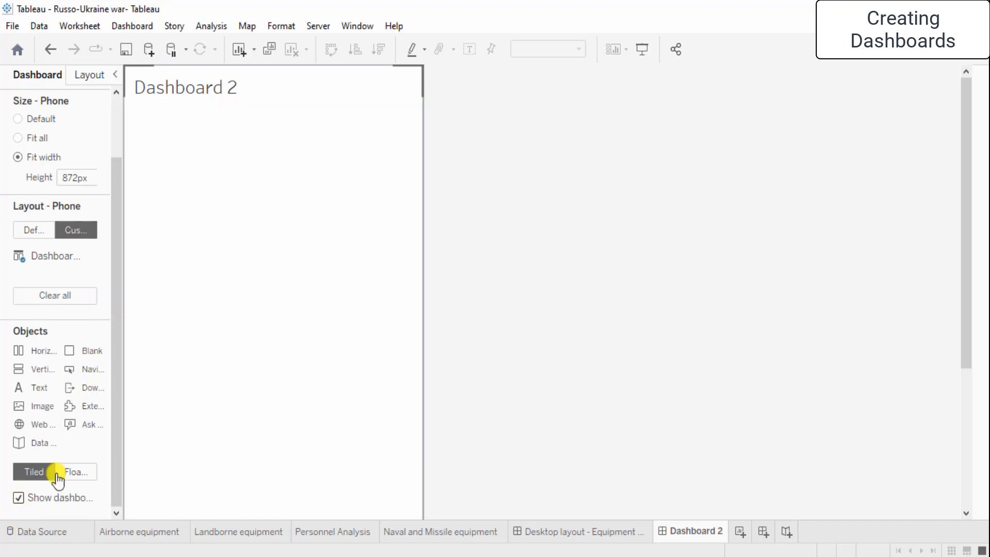
Step: Set new objects to floating and hide the dashboard title on Dashboard 2's Phone layout
click(75, 472)
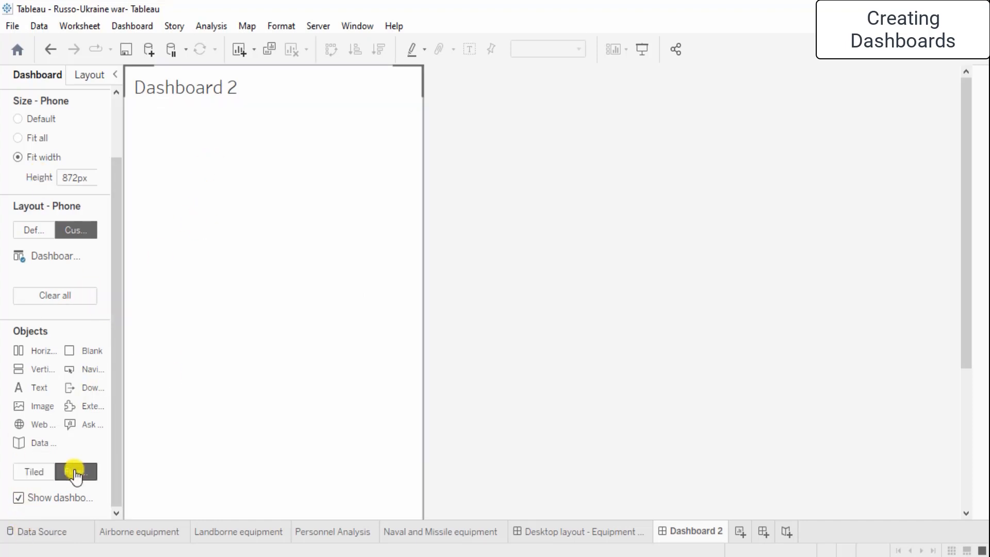
click(22, 500)
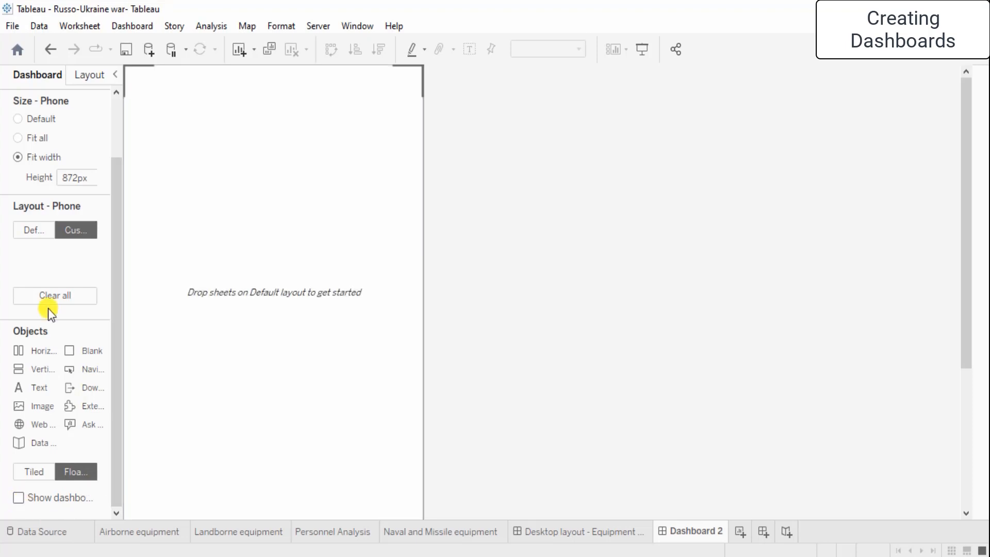
click(118, 76)
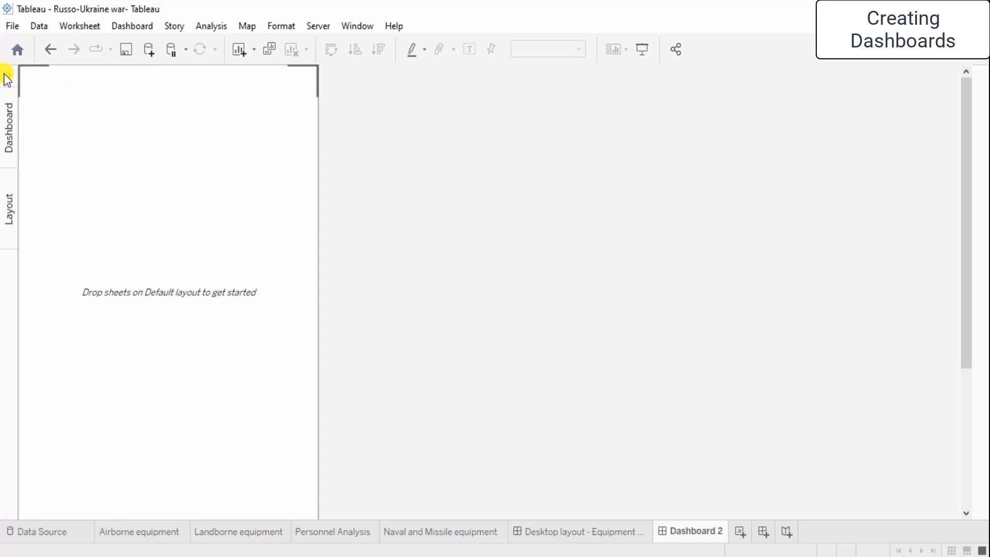
click(7, 79)
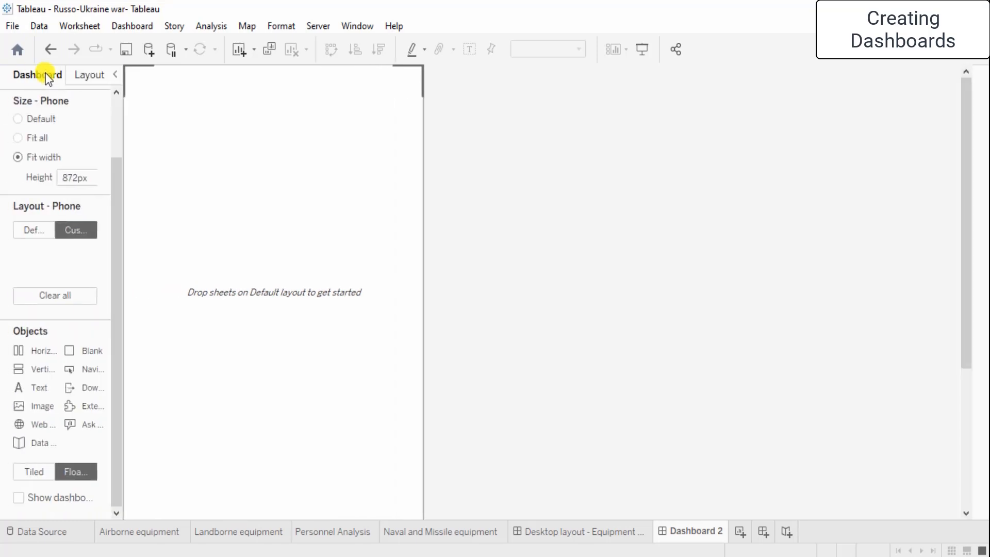
Step: Add the Airborne equipment sheet as a floating object to Dashboard 2's Default layout and place it in the canvas's upper-left corner
drag(115, 303, 110, 156)
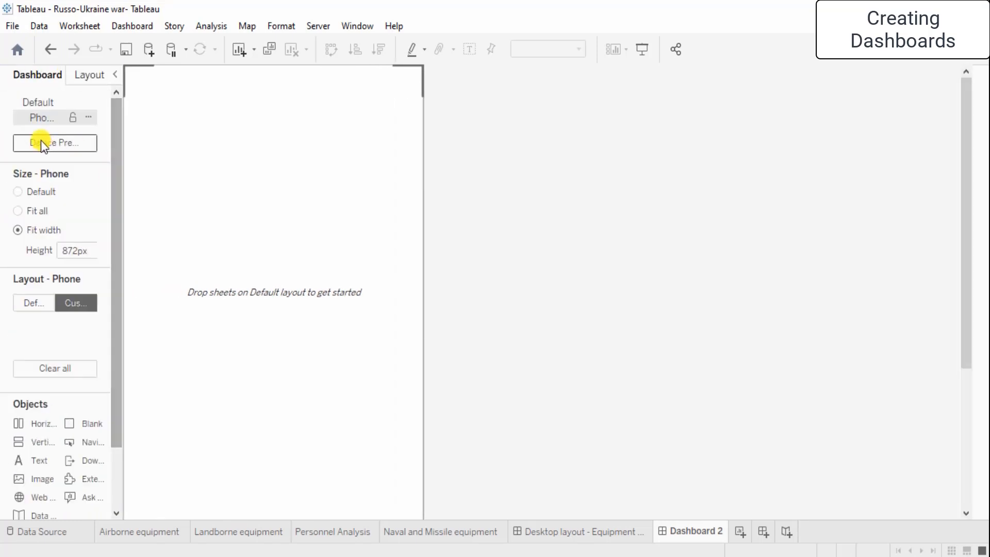
click(33, 104)
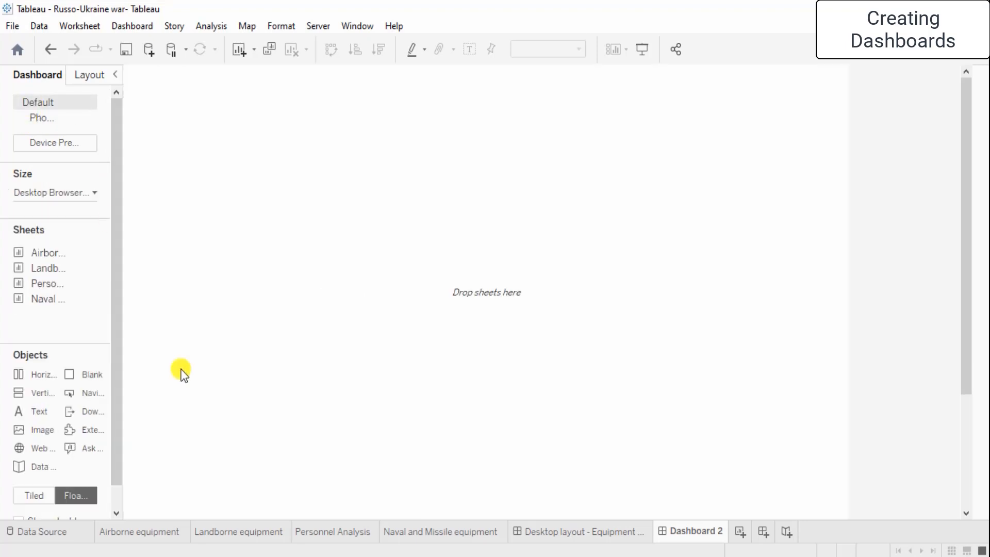
mouse_move(42, 252)
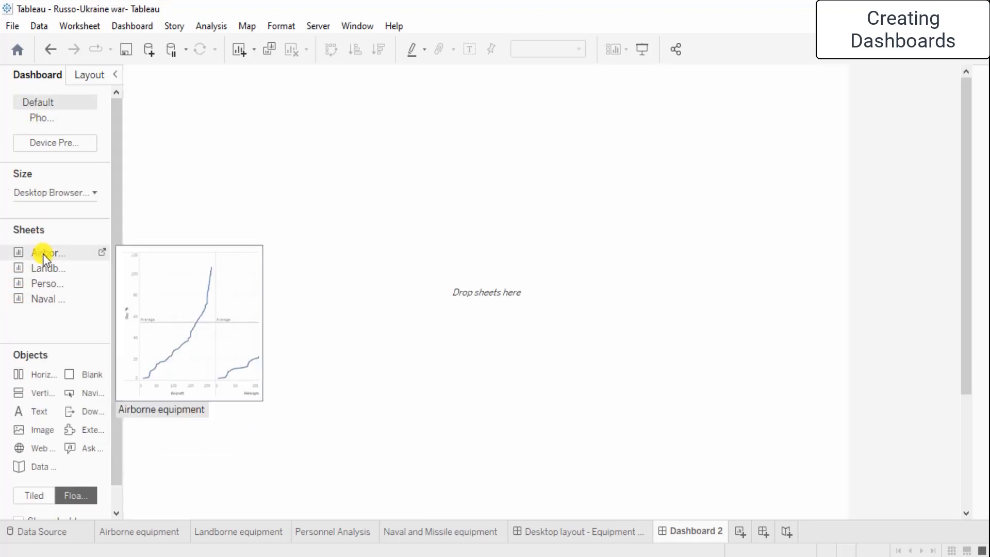
drag(42, 256, 399, 212)
drag(516, 206, 254, 76)
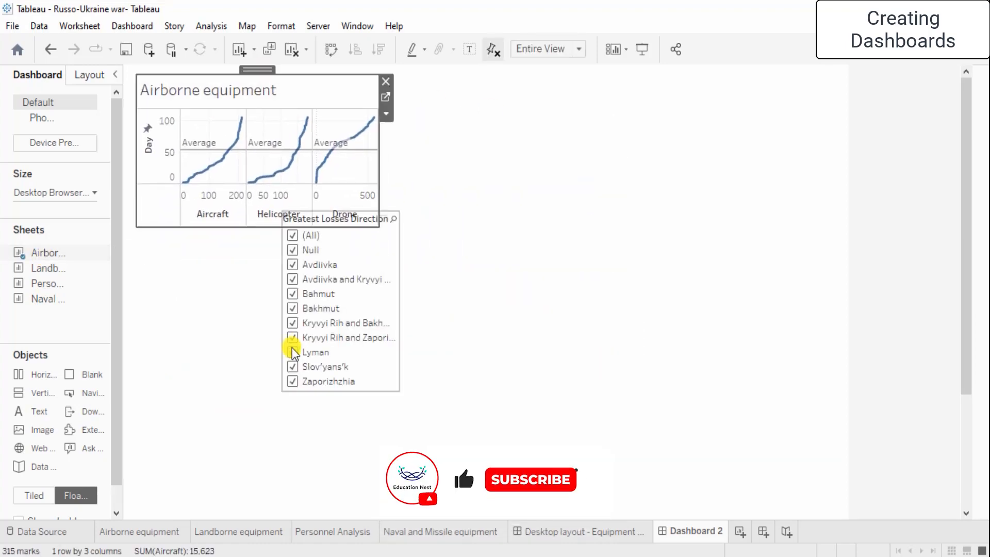
Step: Move the Greatest Losses Direction filter beside the Airborne equipment chart so the two no longer overlap
click(429, 240)
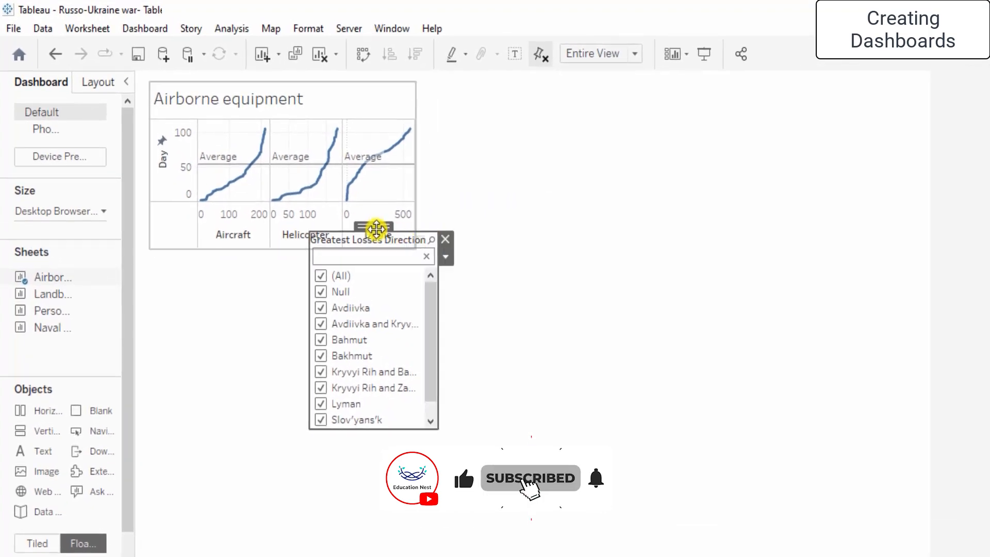
drag(377, 226, 496, 79)
click(345, 389)
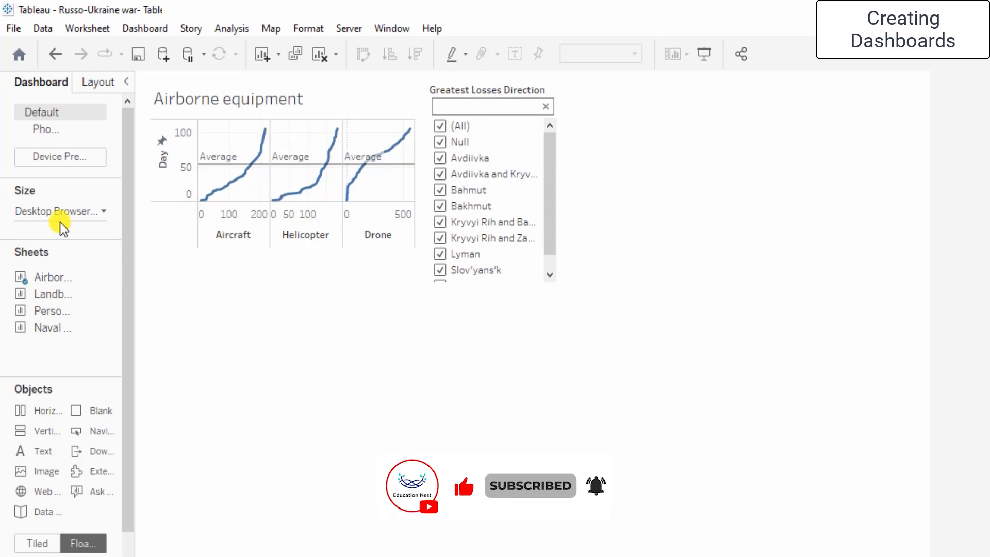
Step: Check the layout properties of the floating Airborne equipment chart
click(89, 85)
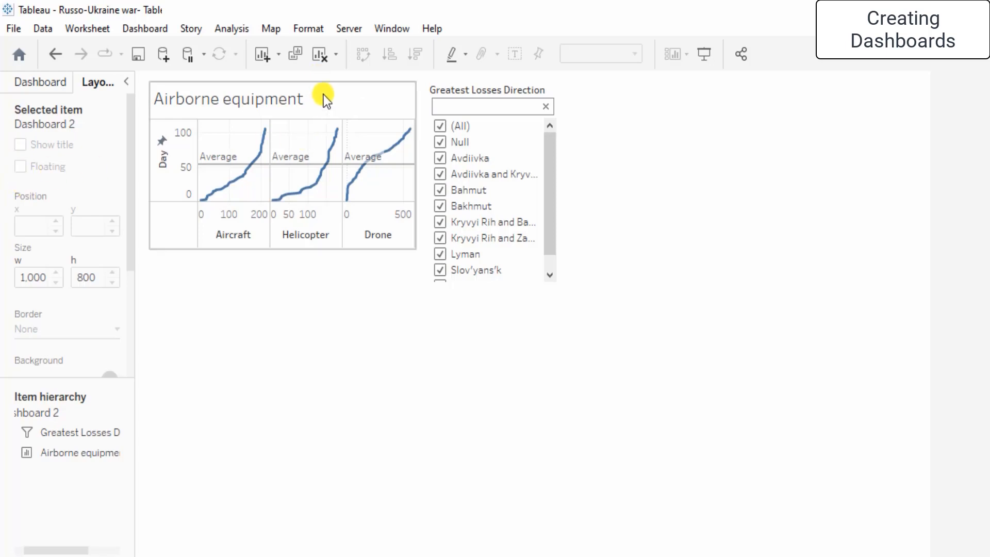
click(306, 107)
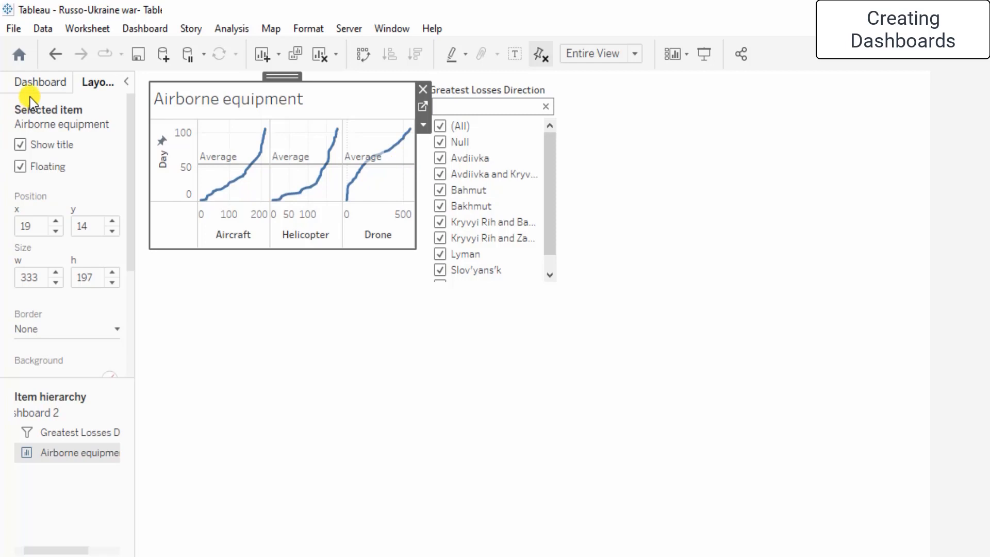
click(35, 80)
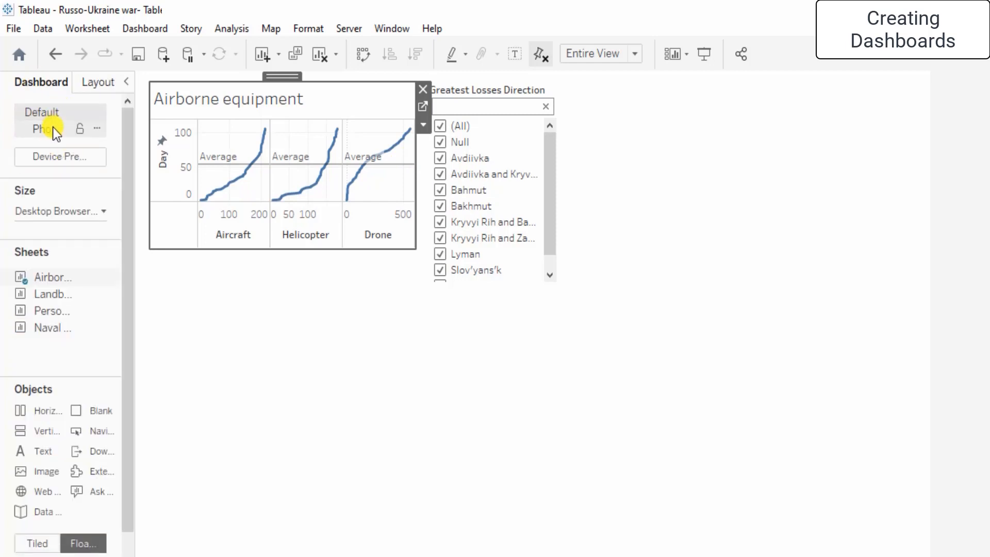
Step: Preview Dashboard 2 as a tablet, then preview its Phone layout on the iPhone 7, 8 (375 x 667) model
click(80, 156)
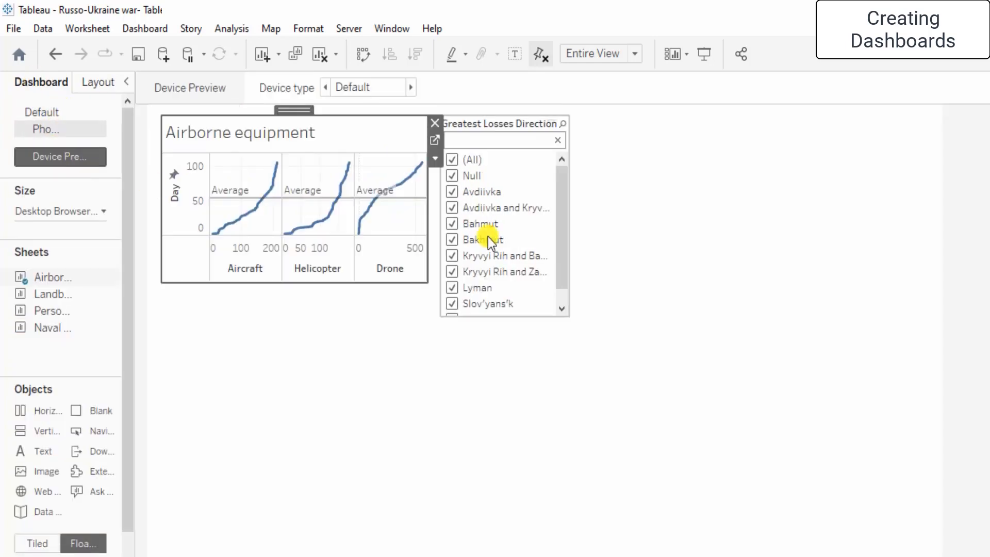
click(407, 88)
scroll(407, 88, down, 1)
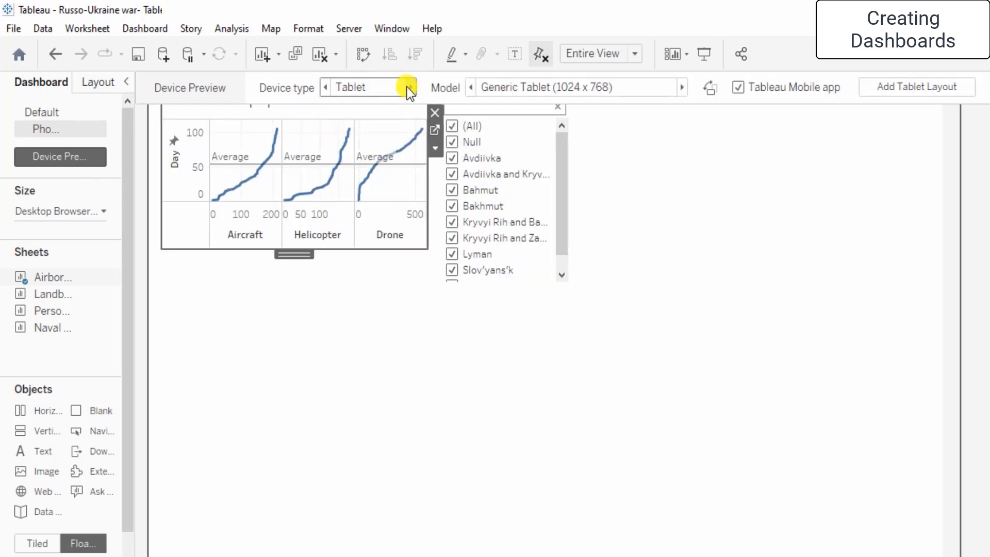
scroll(407, 88, down, 1)
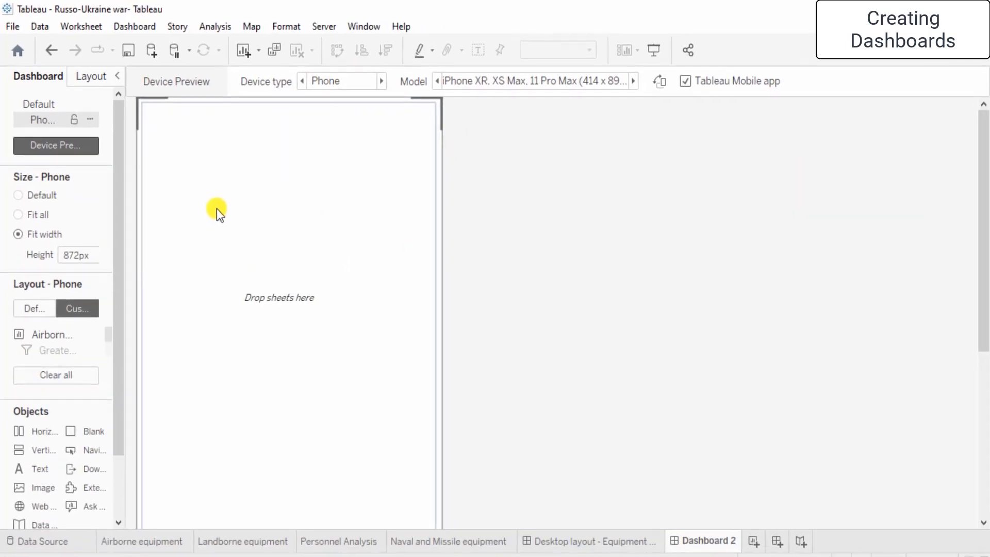
click(216, 208)
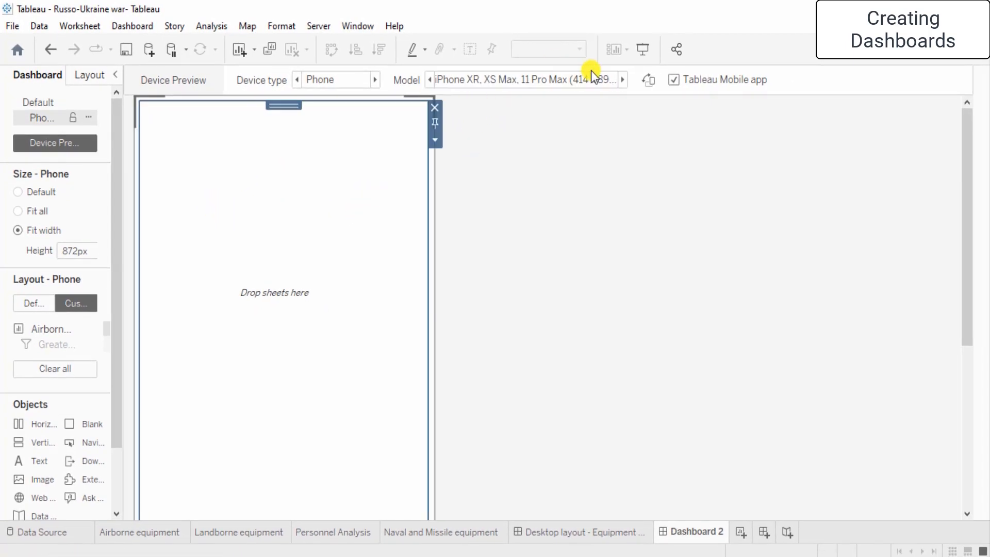
click(623, 80)
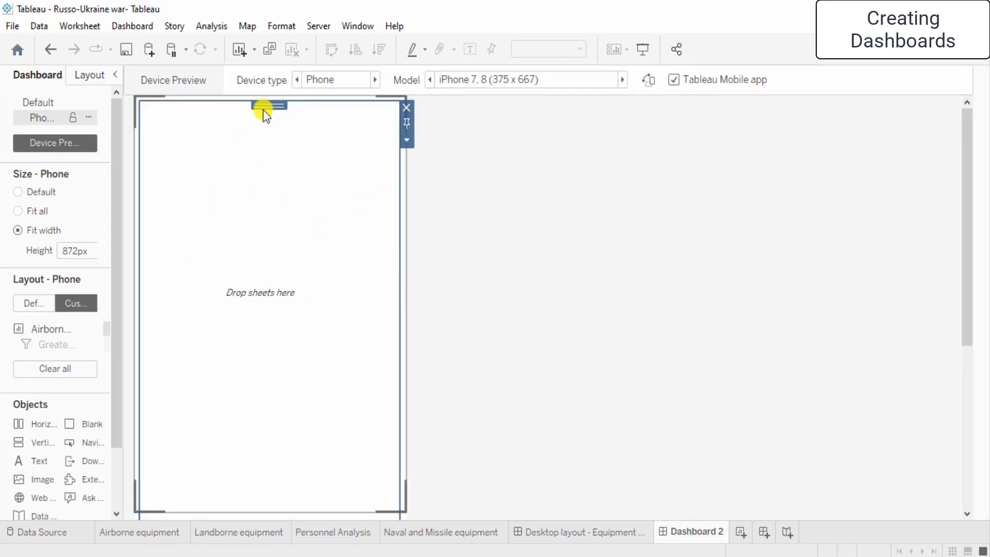
click(537, 118)
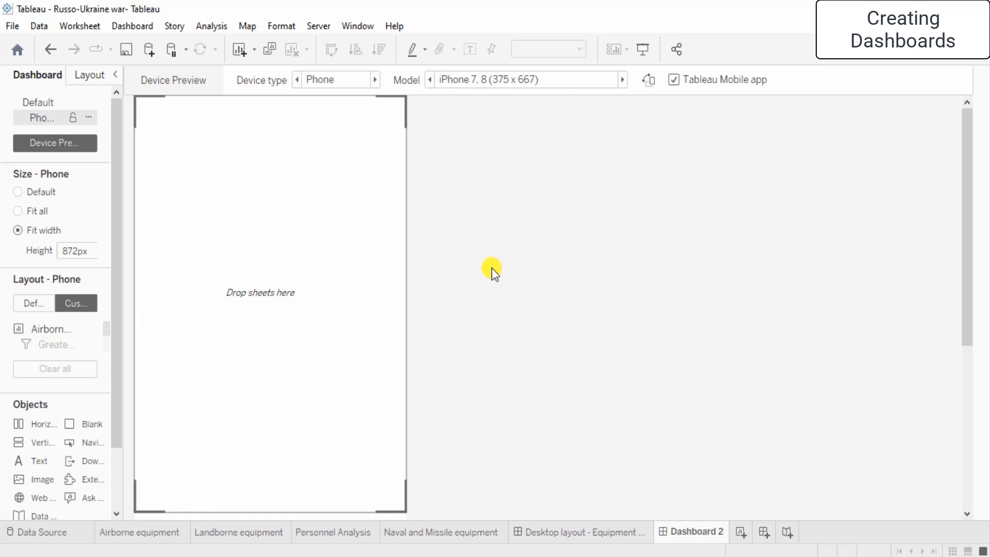
Step: Toggle the Tableau Mobile app preview off and on, then show the Phone layout's available actions
click(675, 80)
click(675, 80)
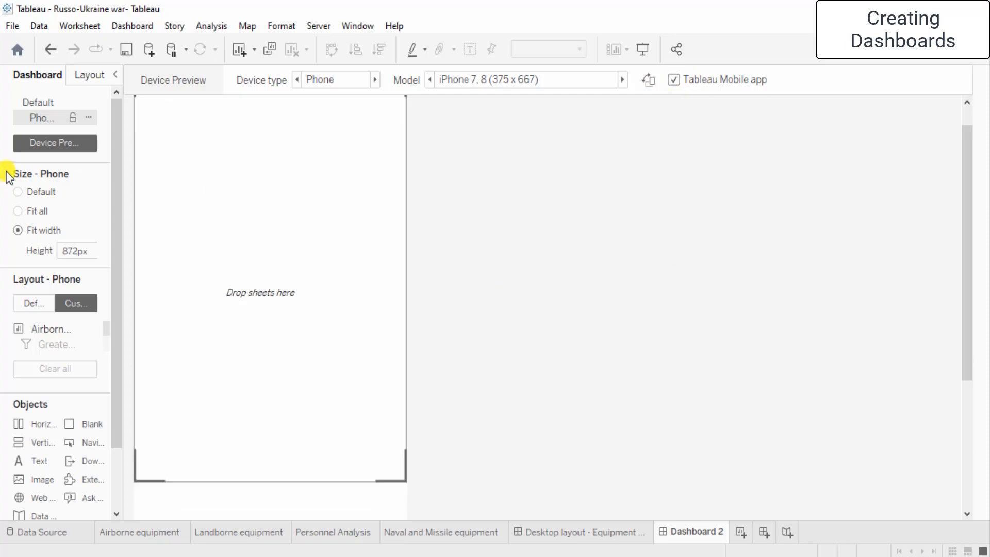
click(90, 116)
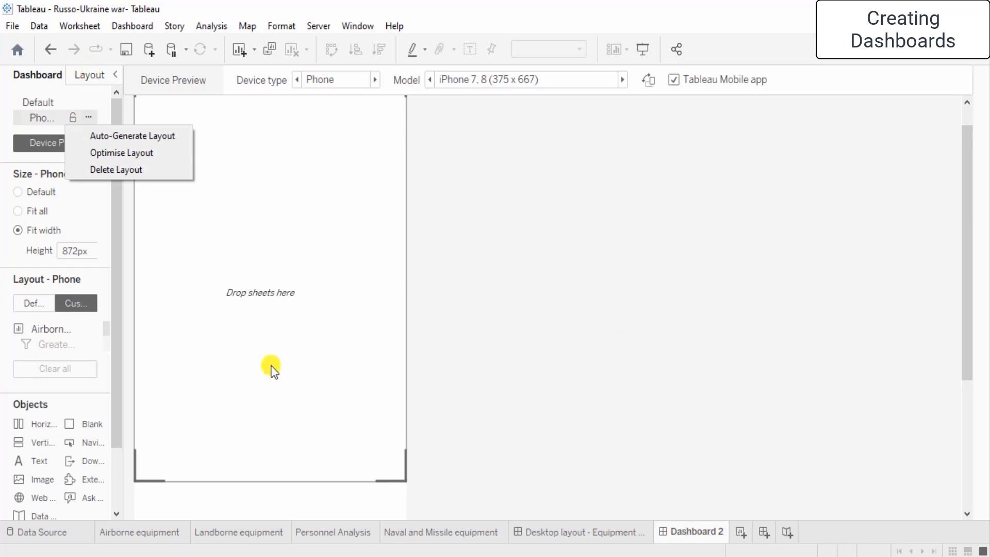
Step: Return to Dashboard 2's Default layout and delete that dashboard from the workbook
click(62, 99)
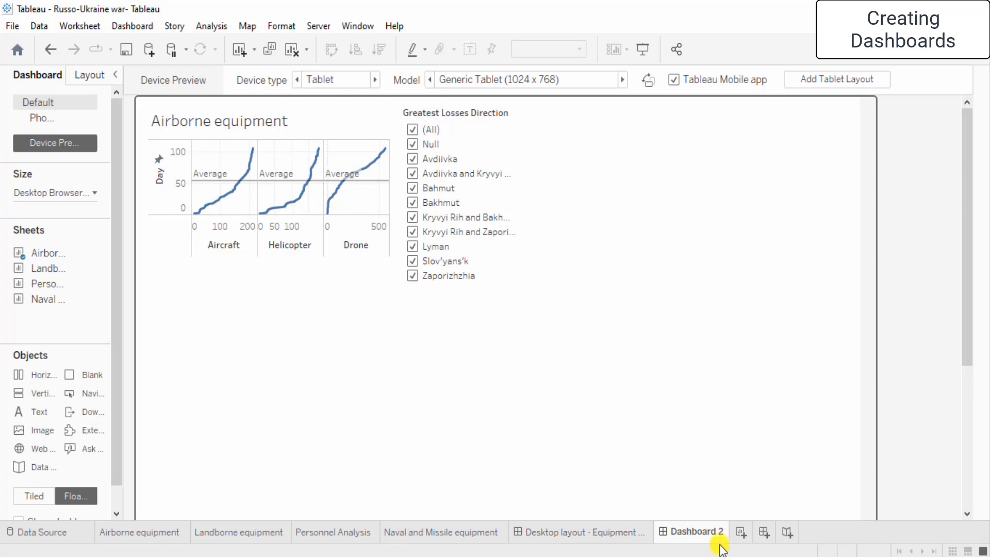
right_click(692, 531)
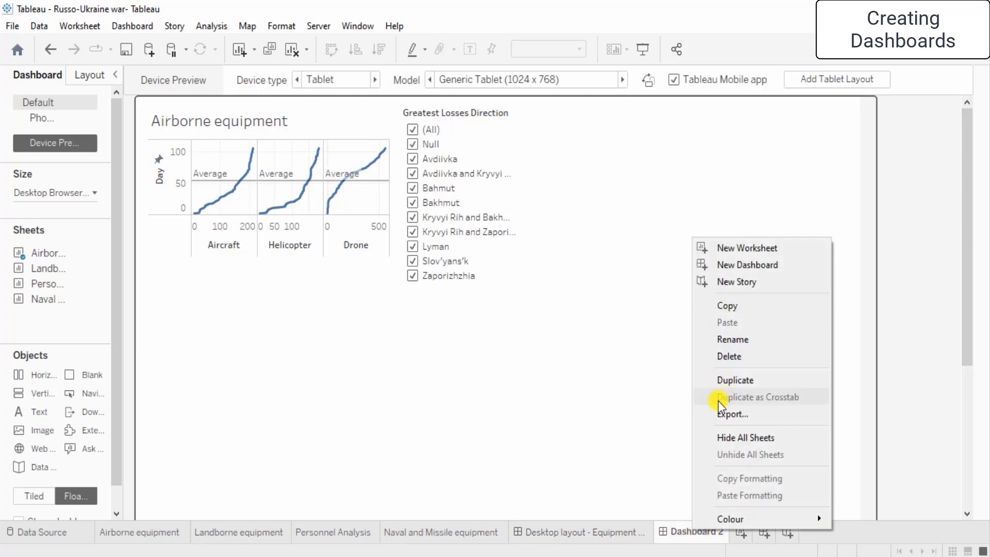
click(748, 356)
scroll(530, 416, up, 3)
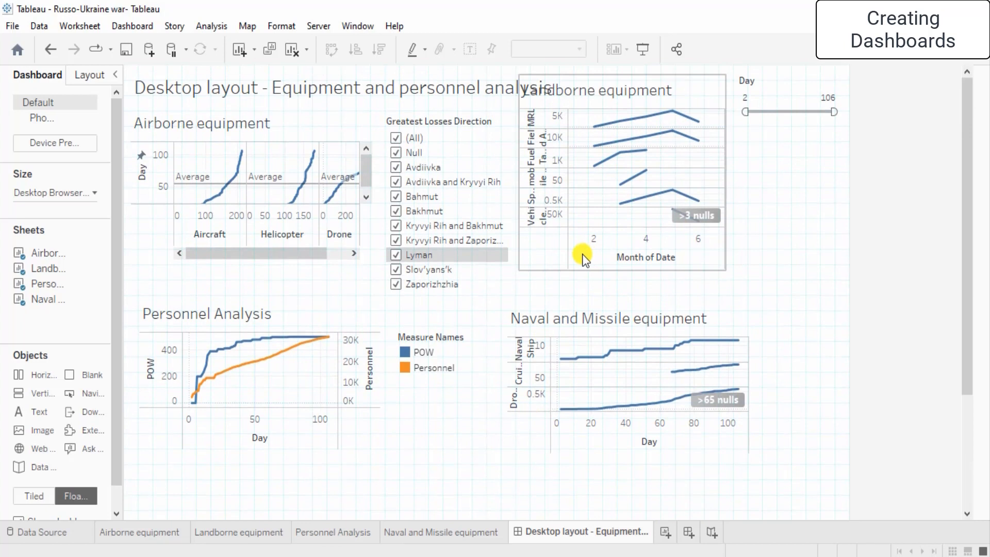
Step: Shorten the title area of the desktop layout dashboard and move the Landborne equipment chart down, clear of the title
click(490, 93)
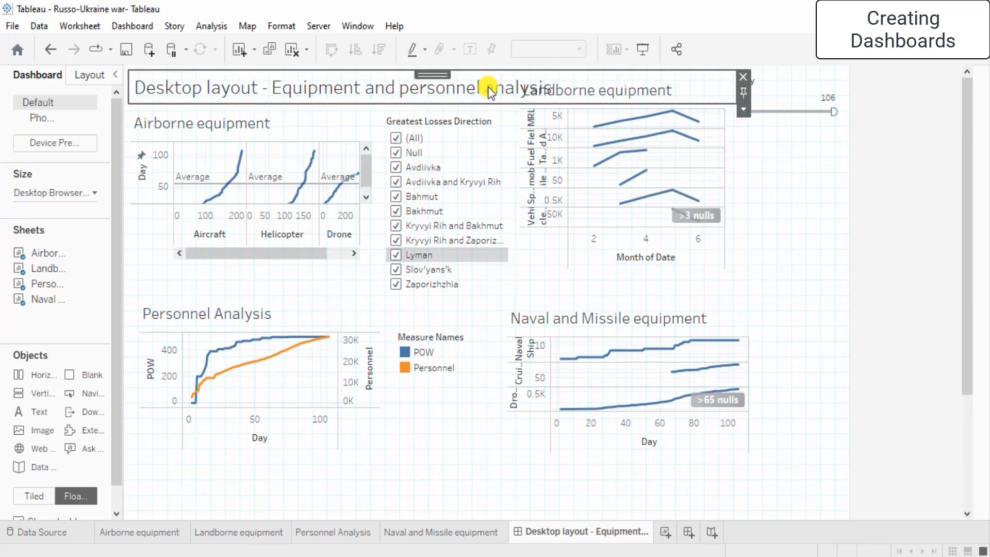
drag(397, 102, 400, 84)
click(593, 99)
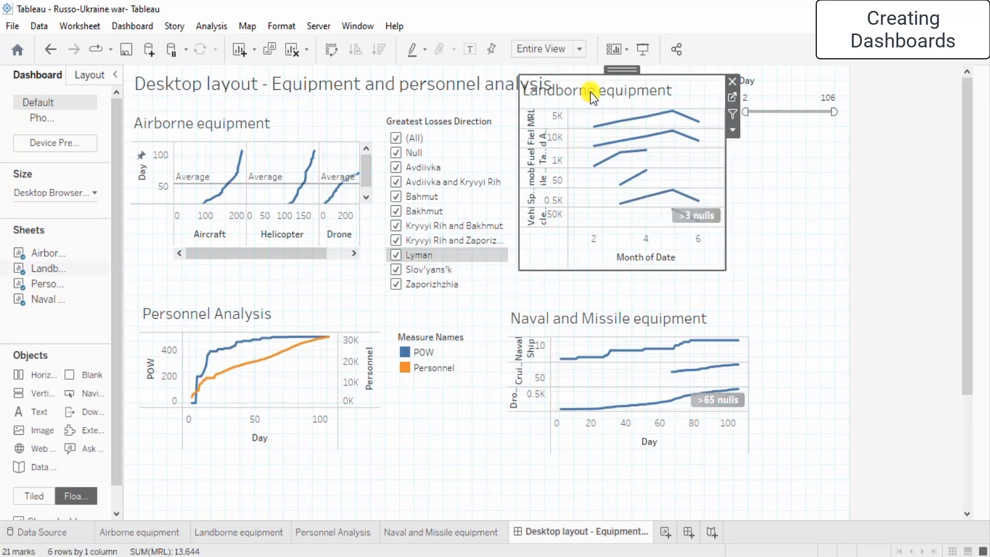
drag(590, 92, 592, 125)
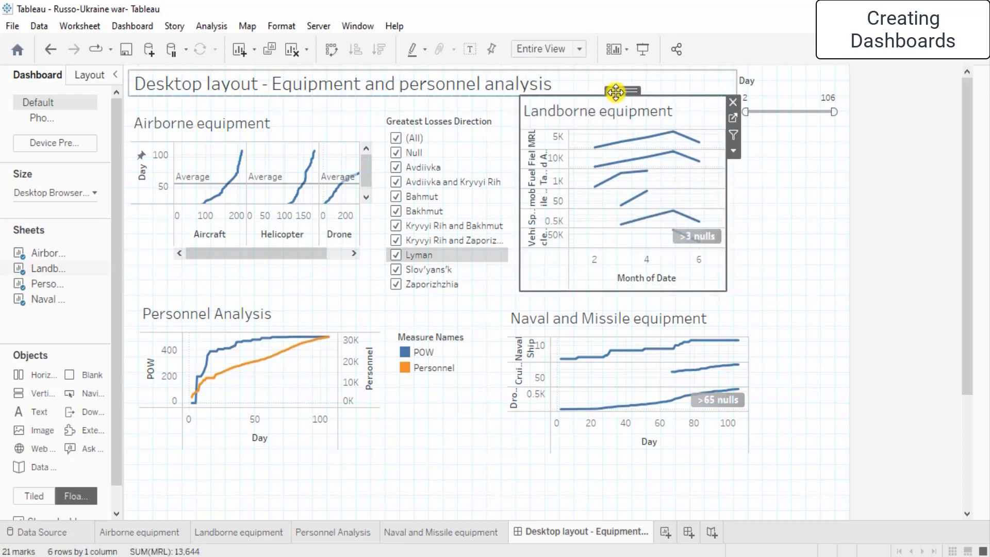
click(808, 184)
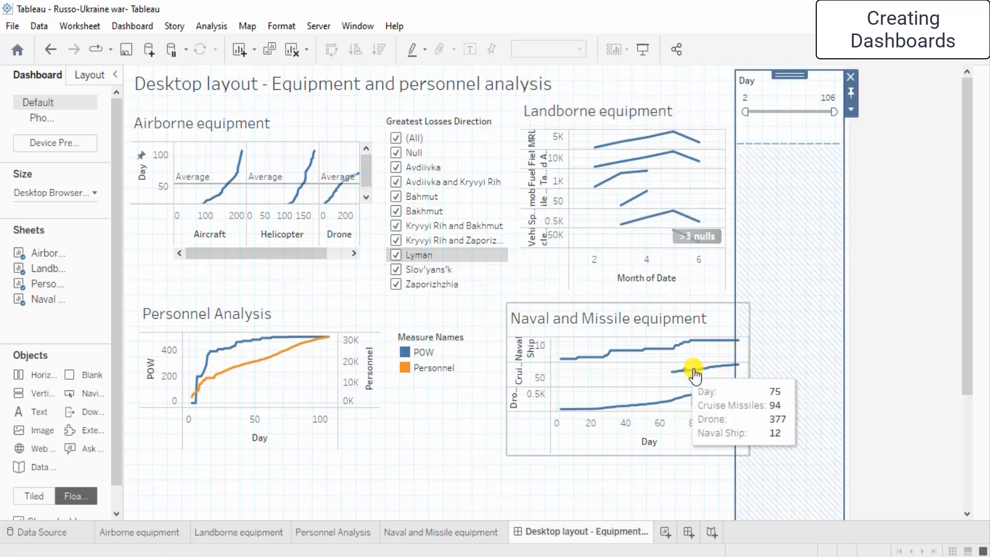
Step: Move the Naval and Missile equipment chart left and slightly down, clear of the Day filter column
scroll(860, 167, down, 3)
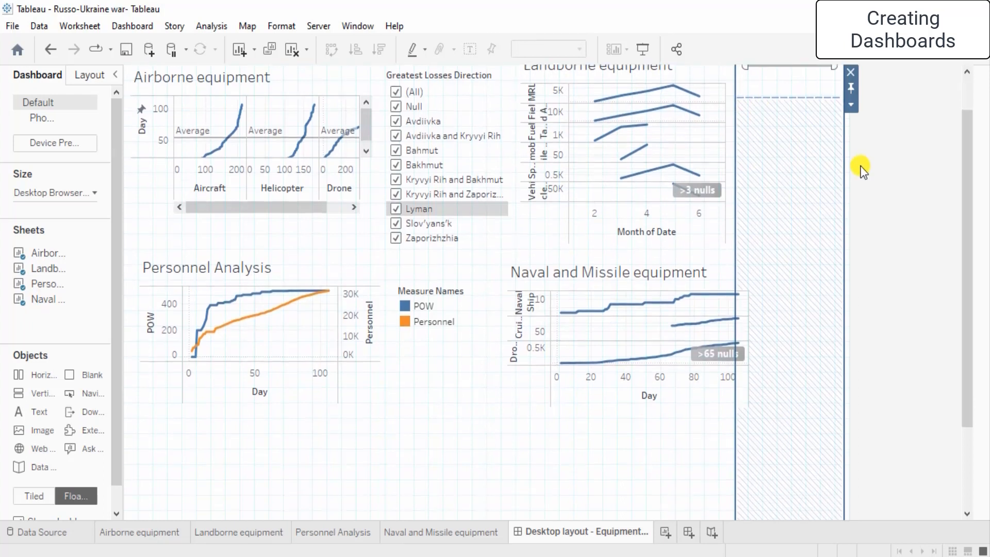
scroll(865, 173, down, 2)
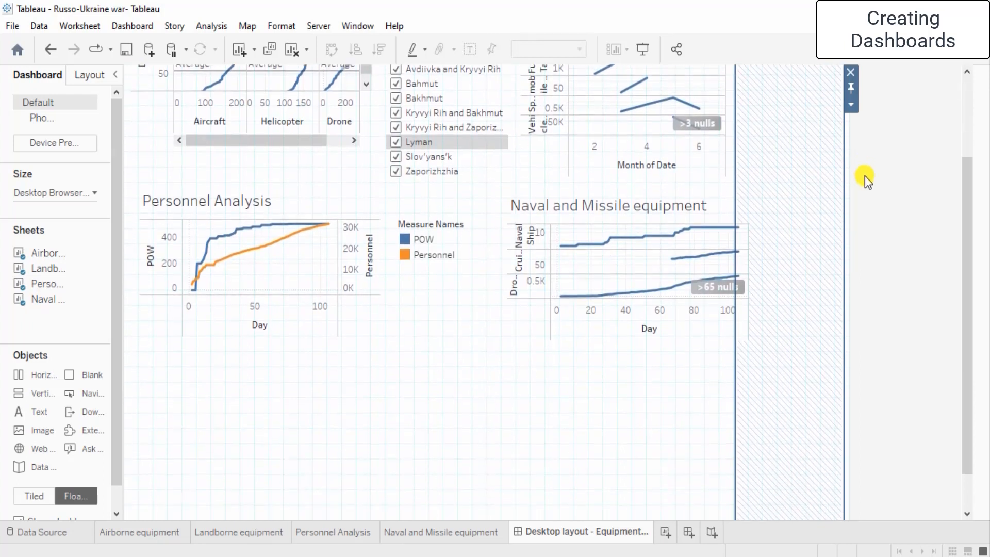
click(587, 201)
drag(634, 186, 607, 194)
click(529, 373)
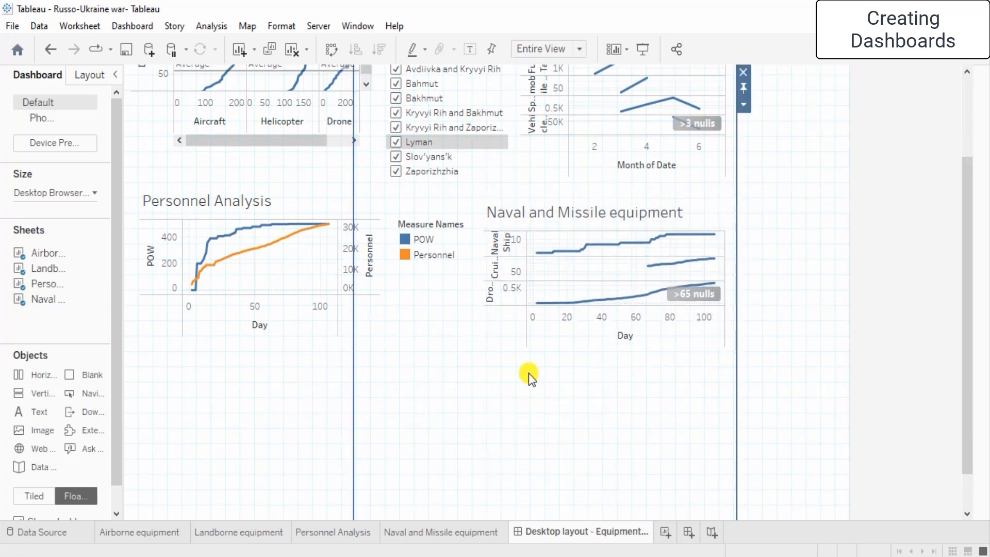
scroll(528, 373, up, 5)
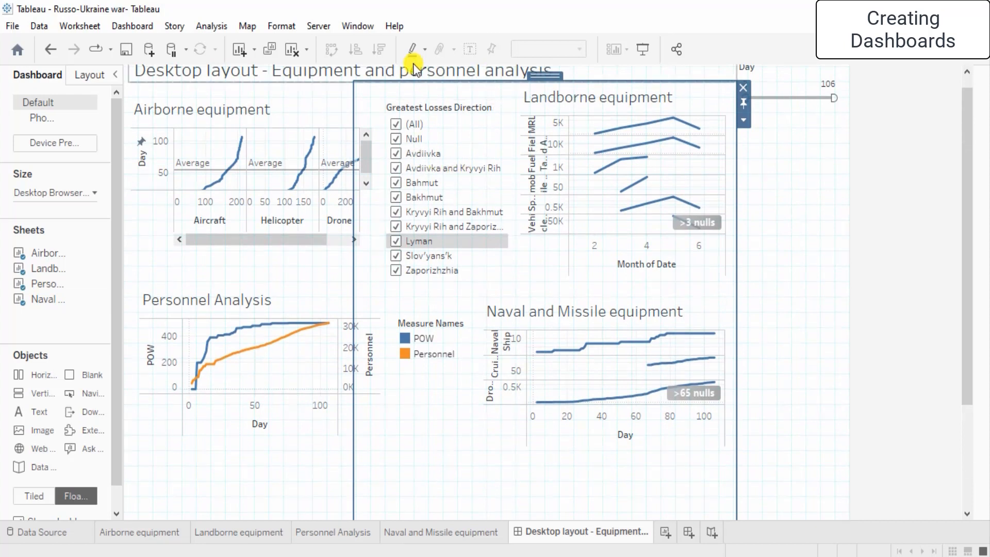
click(268, 487)
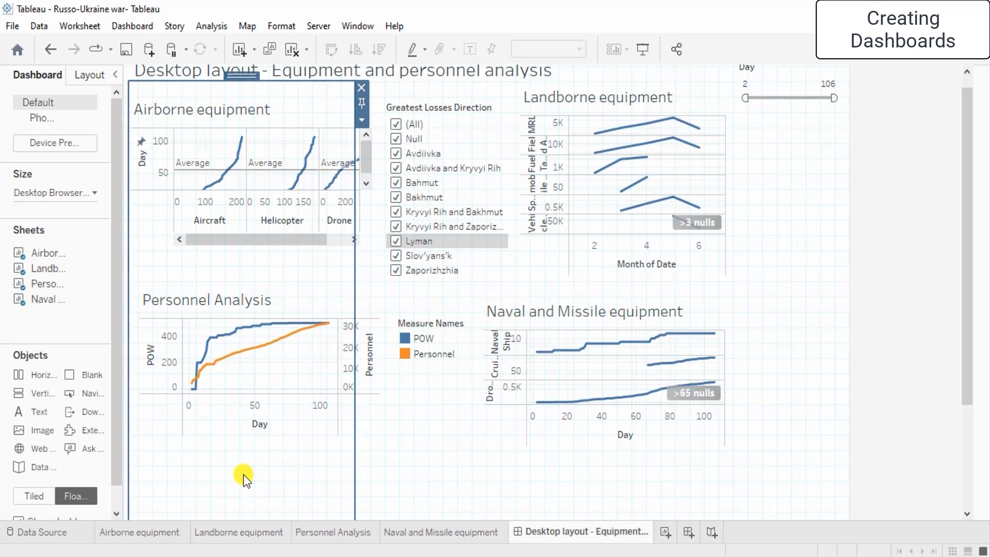
click(888, 296)
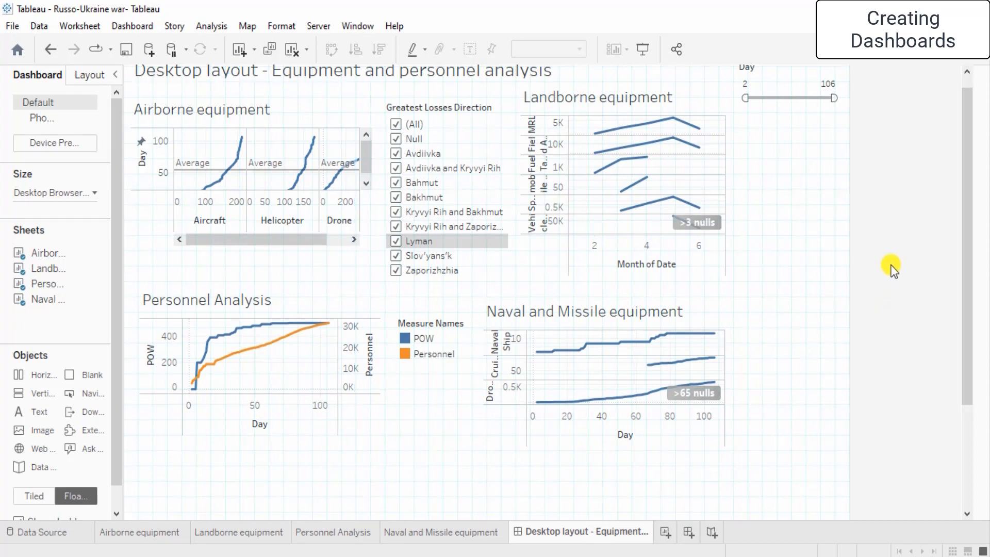